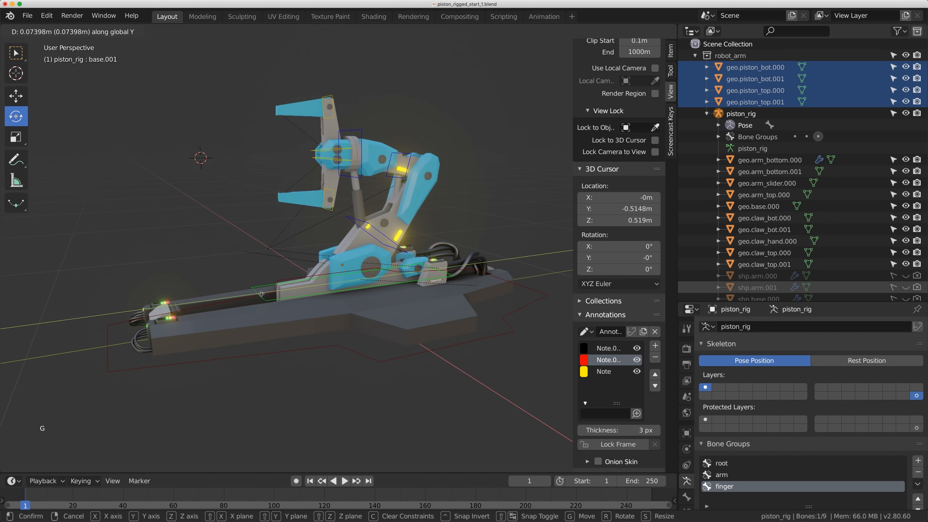
# - Place the base.001 bone along global Y, then try rotating arm.001 about global X and clear its rotation
pyautogui.click(285, 277)
pyautogui.click(347, 219)
pyautogui.press('r')
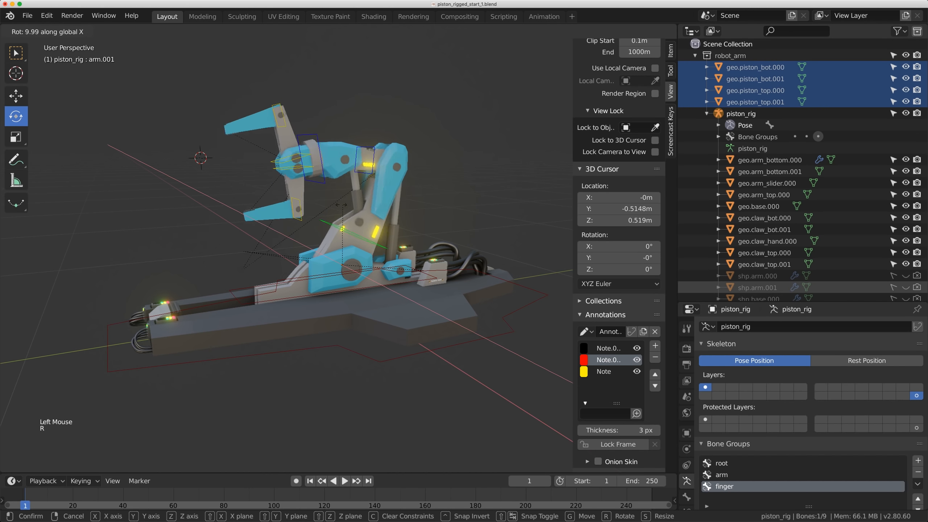
pyautogui.click(346, 209)
pyautogui.hotkey('alt', 'r')
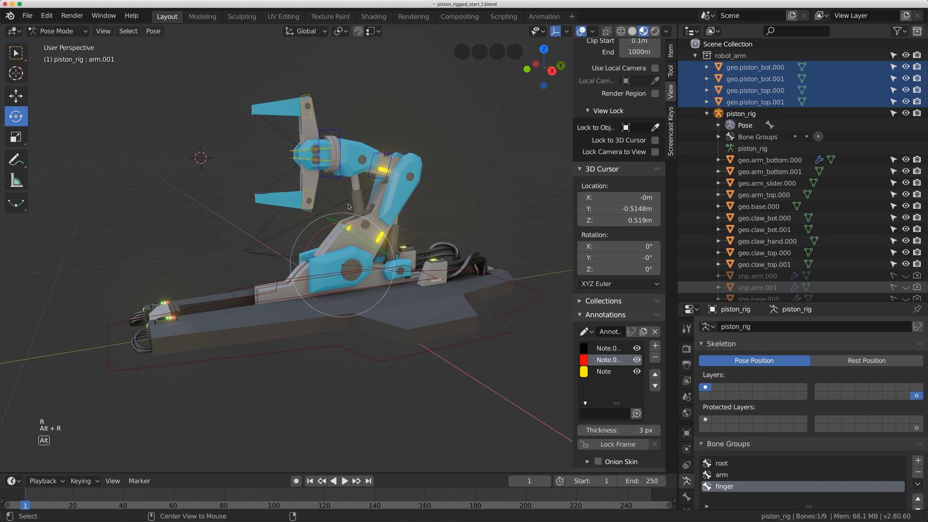
# - Try rotating the arm.002 bone freely and clear its rotation
pyautogui.click(382, 168)
pyautogui.press('r')
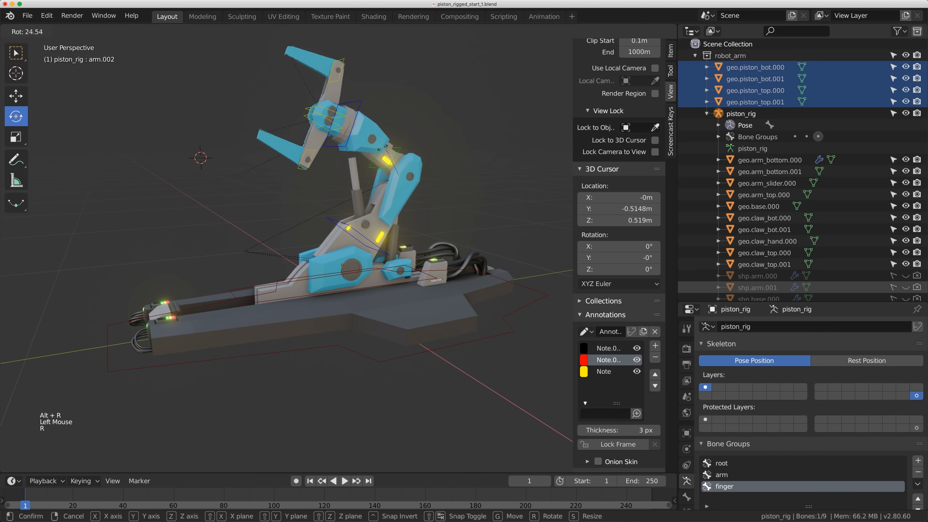
pyautogui.click(380, 146)
pyautogui.hotkey('alt', 'r')
# - Try rotating the hand.001 bone freely and clear its rotation
pyautogui.click(342, 139)
pyautogui.press('r')
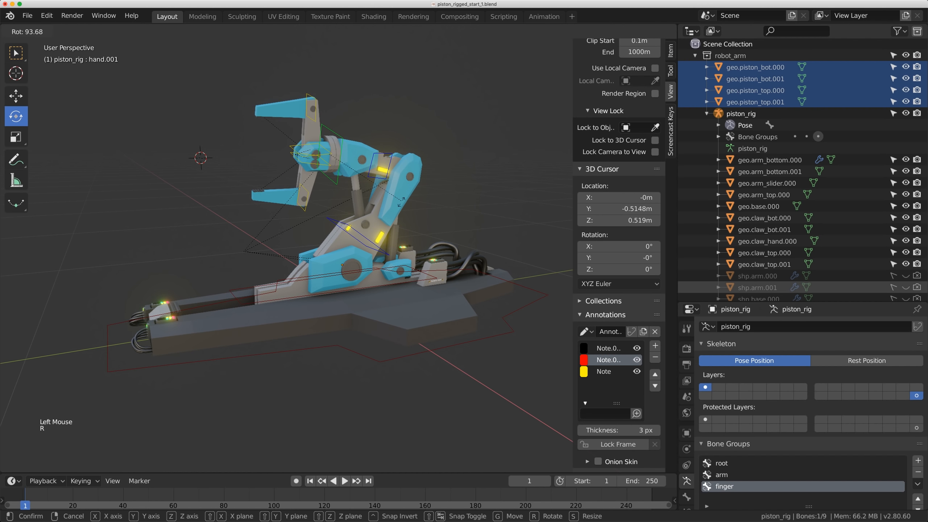
pyautogui.click(280, 76)
pyautogui.hotkey('alt', 'r')
pyautogui.click(280, 75)
pyautogui.click(280, 76)
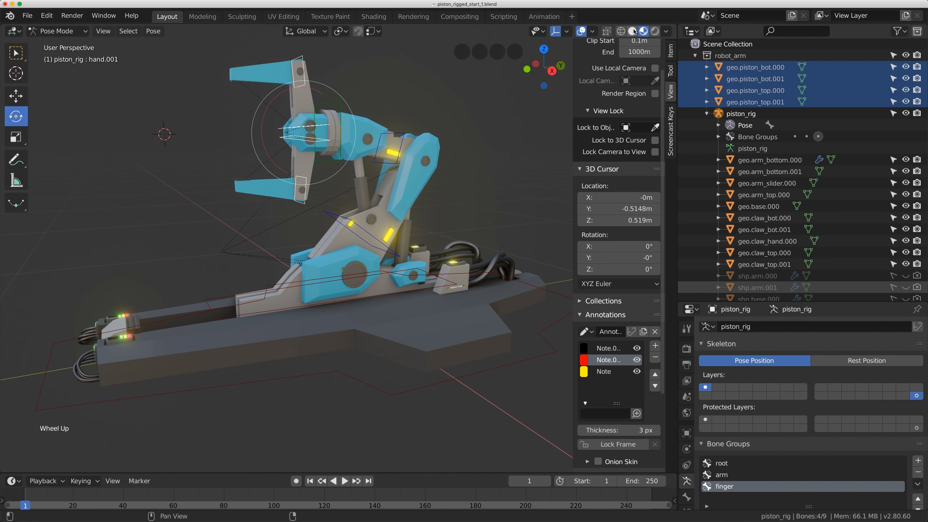
# - Switch the viewport to Solid shading and frame the arm and its pistons in the right orthographic view
pyautogui.click(633, 30)
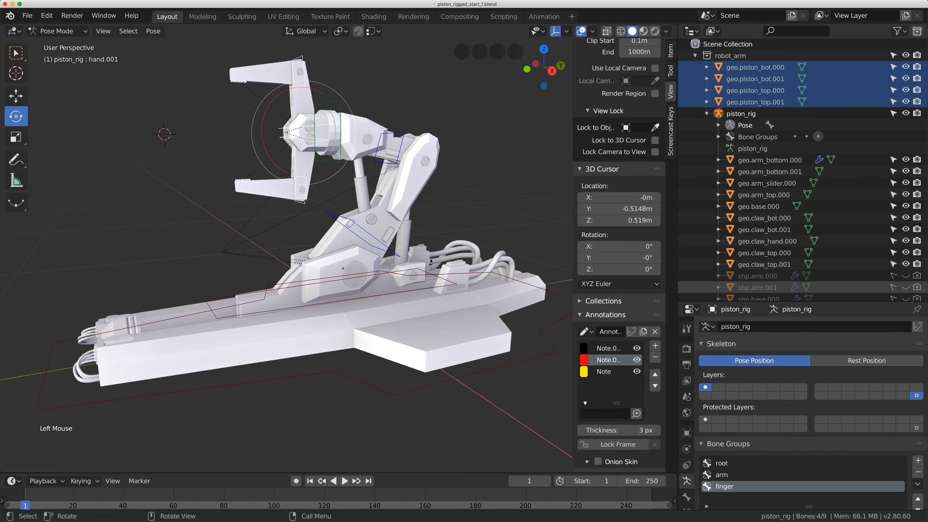
pyautogui.press('KP_3')
pyautogui.scroll(2, 431, 250)
pyautogui.moveTo(431, 250); pyautogui.dragTo(434, 253, button='middle')
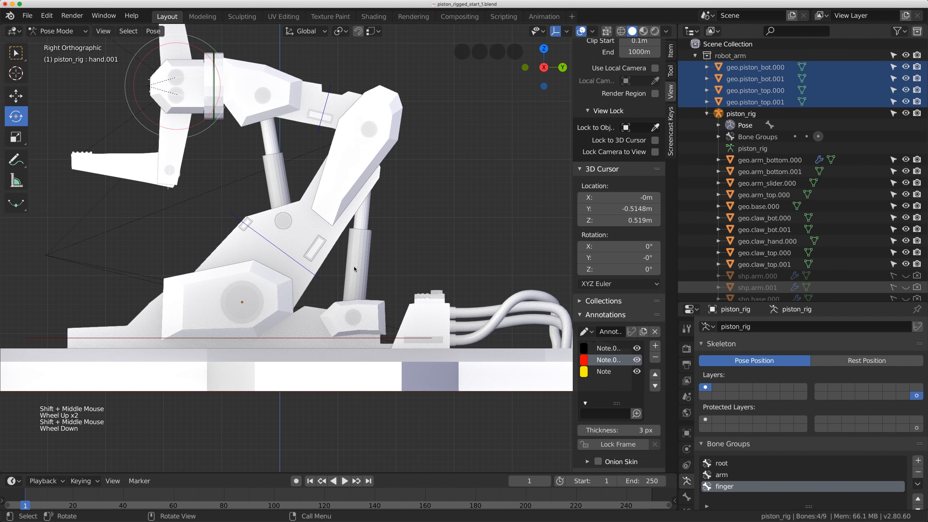
# - Sketch the planned bones over both pistons with the red annotation layer and hide that layer
pyautogui.press('e')
pyautogui.moveTo(360, 255)
pyautogui.mouseDown()
pyautogui.moveTo(351, 312)
pyautogui.moveTo(362, 254)
pyautogui.mouseUp()
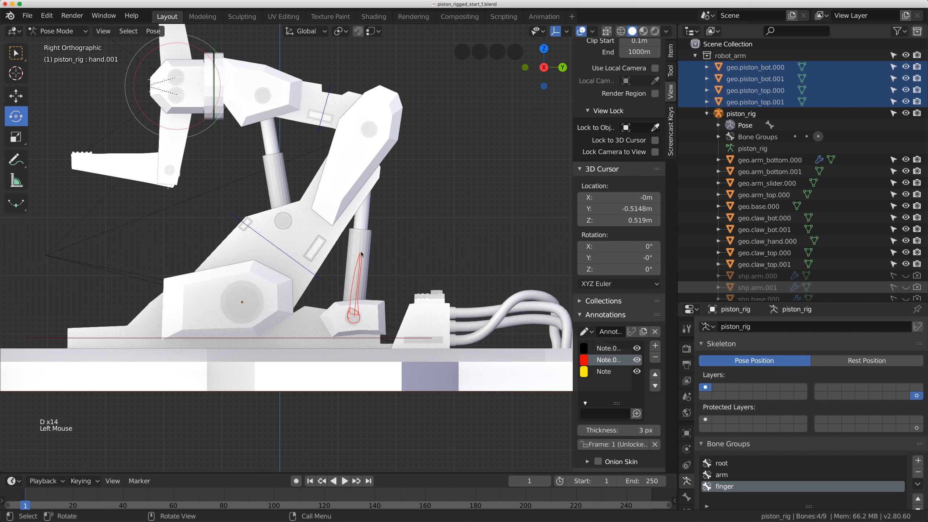
pyautogui.moveTo(369, 123)
pyautogui.mouseDown()
pyautogui.moveTo(370, 164)
pyautogui.moveTo(364, 134)
pyautogui.mouseUp()
pyautogui.press('w')
pyautogui.moveTo(390, 162)
pyautogui.mouseDown()
pyautogui.moveTo(406, 217)
pyautogui.moveTo(398, 215)
pyautogui.mouseUp()
pyautogui.moveTo(397, 268); pyautogui.dragTo(404, 247)
pyautogui.moveTo(284, 219); pyautogui.dragTo(276, 157)
pyautogui.moveTo(278, 202); pyautogui.dragTo(282, 219)
pyautogui.moveTo(266, 96)
pyautogui.mouseDown()
pyautogui.moveTo(257, 104)
pyautogui.moveTo(269, 143)
pyautogui.moveTo(264, 102)
pyautogui.mouseUp()
pyautogui.click(637, 360)
# - Change the rig from Pose Mode to Object Mode and select the geo.arm_slider.000 mesh near the rear piston's base
pyautogui.moveTo(420, 256)
pyautogui.mouseDown(button='middle')
pyautogui.moveTo(442, 267)
pyautogui.moveTo(420, 253)
pyautogui.moveTo(398, 264)
pyautogui.mouseUp(button='middle')
pyautogui.scroll(2, 409, 244)
pyautogui.keyDown('shift'); pyautogui.moveTo(373, 299); pyautogui.dragTo(363, 230, button='middle'); pyautogui.keyUp('shift')
pyautogui.scroll(1, 363, 230)
pyautogui.scroll(-1, 363, 230)
pyautogui.click(360, 218)
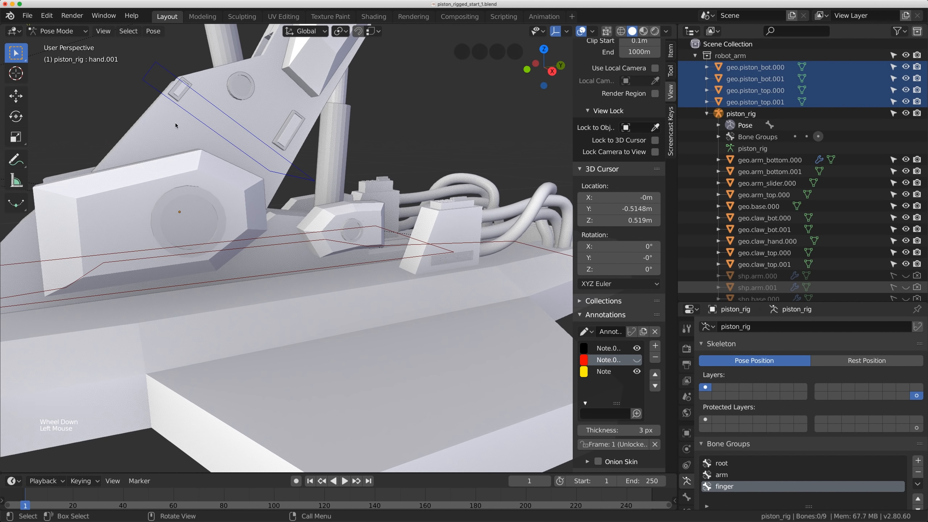
pyautogui.click(57, 31)
pyautogui.click(49, 44)
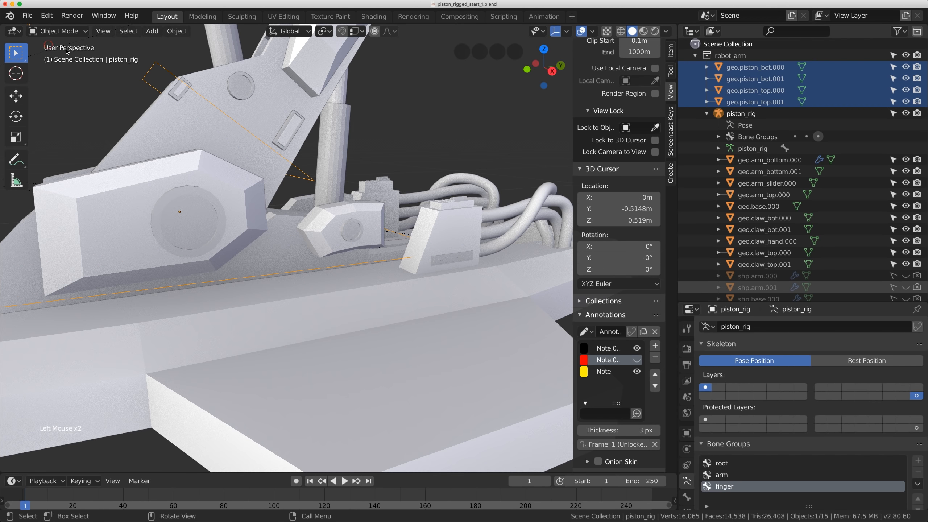
pyautogui.click(335, 139)
pyautogui.click(366, 209)
pyautogui.moveTo(365, 209); pyautogui.dragTo(367, 223, button='middle')
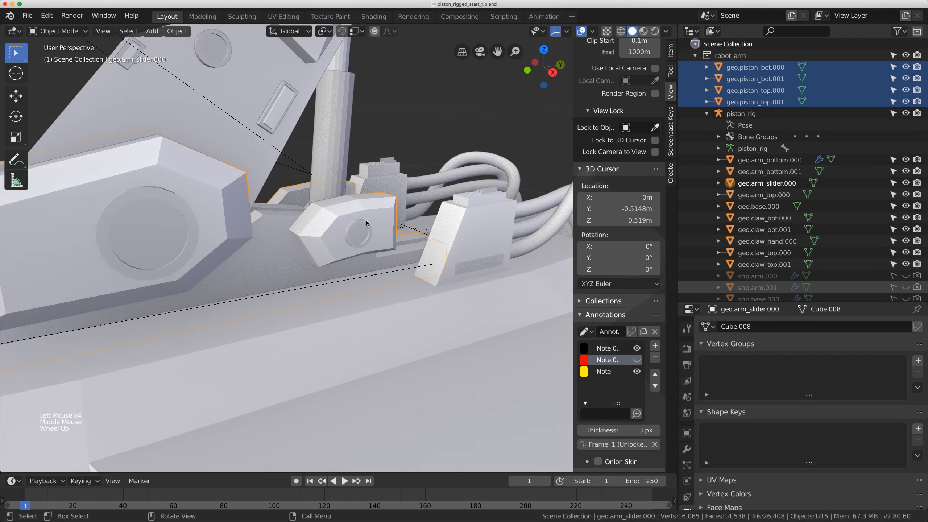
pyautogui.scroll(3, 367, 227)
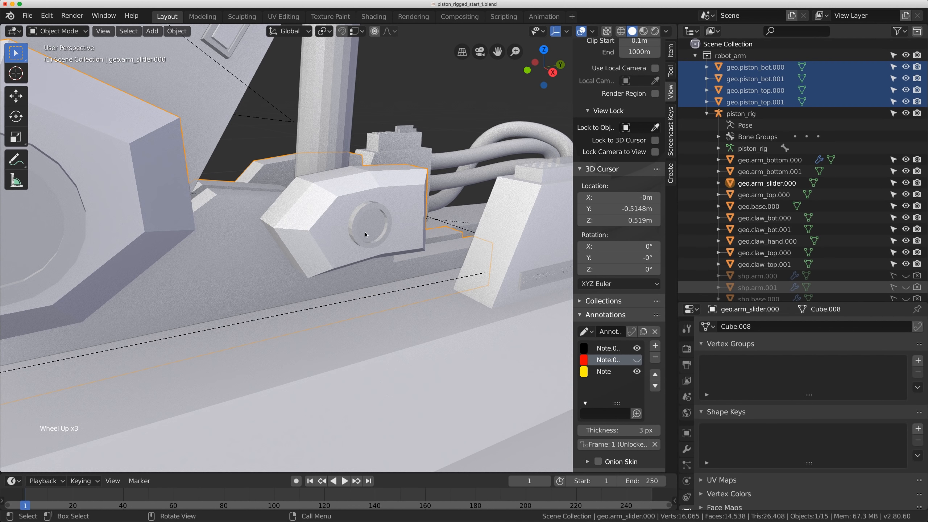
# - Make the black annotation layer active and mark the hinge hole at the rear piston's base on the arm slider
pyautogui.click(608, 348)
pyautogui.press('d')
pyautogui.click(373, 203)
pyautogui.moveTo(372, 202)
pyautogui.mouseDown()
pyautogui.moveTo(355, 241)
pyautogui.moveTo(381, 222)
pyautogui.moveTo(372, 200)
pyautogui.mouseUp()
pyautogui.moveTo(325, 212)
pyautogui.mouseDown(button='middle')
pyautogui.moveTo(338, 227)
pyautogui.moveTo(336, 216)
pyautogui.mouseUp(button='middle')
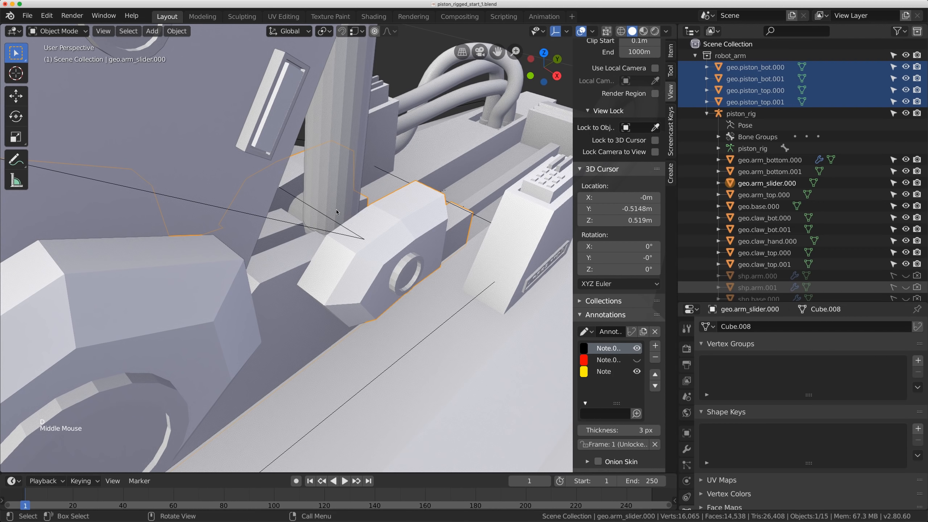
# - Put the arm slider mesh into Edit Mode and make the scene transparent with X-ray
pyautogui.click(79, 35)
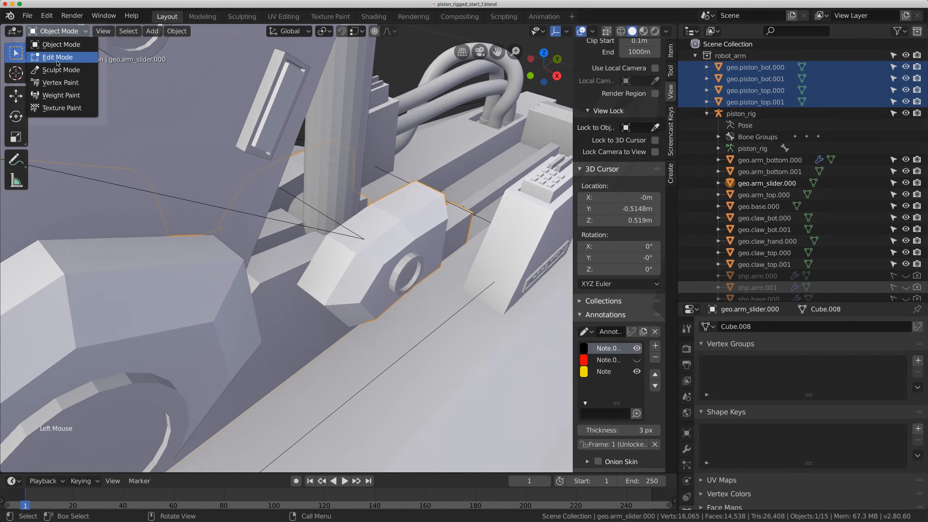
pyautogui.click(57, 59)
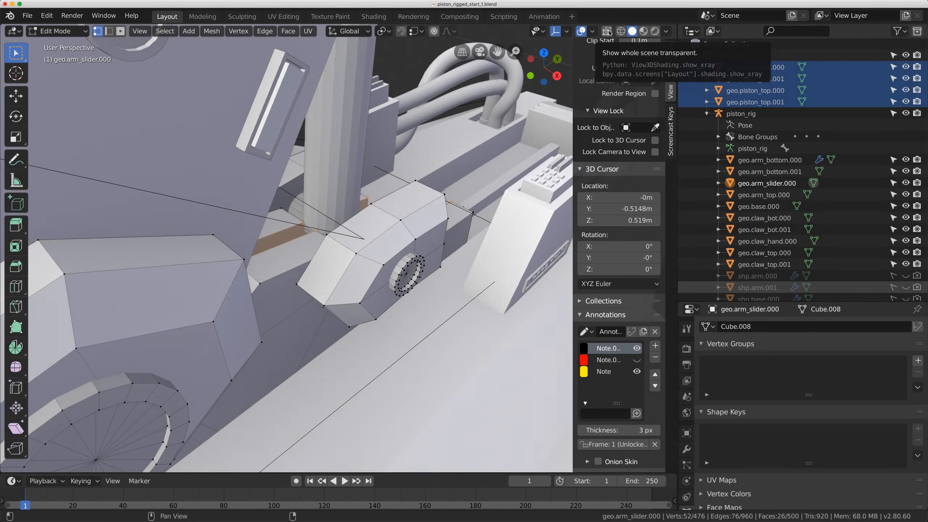
pyautogui.click(607, 31)
pyautogui.scroll(4, 324, 167)
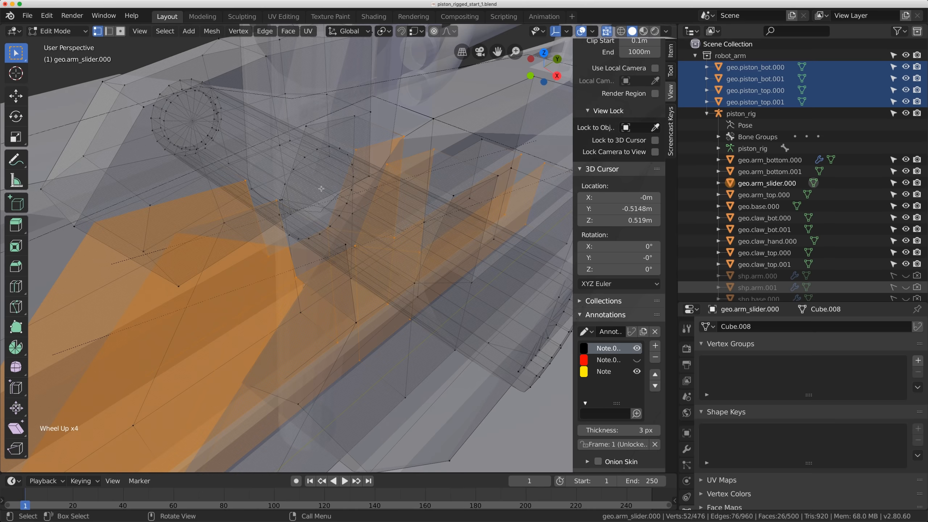
# - Select the vertex loop around the middle of the rear hinge cylinder and snap the 3D cursor to the selection
pyautogui.press('alt')
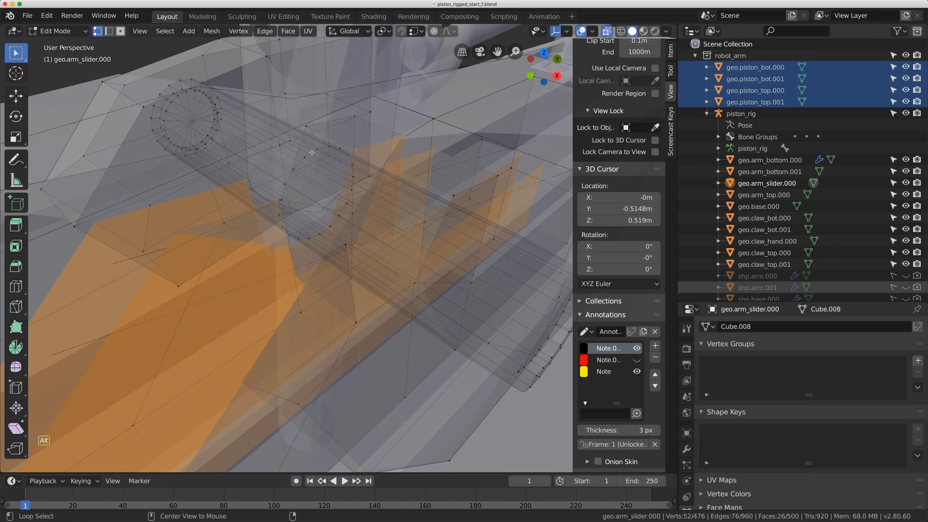
pyautogui.keyDown('alt'); pyautogui.click(312, 152); pyautogui.keyUp('alt')
pyautogui.keyDown('alt'); pyautogui.click(312, 152); pyautogui.keyUp('alt')
pyautogui.scroll(-3, 313, 161)
pyautogui.scroll(2, 316, 174)
pyautogui.moveTo(316, 175); pyautogui.dragTo(308, 163, button='middle')
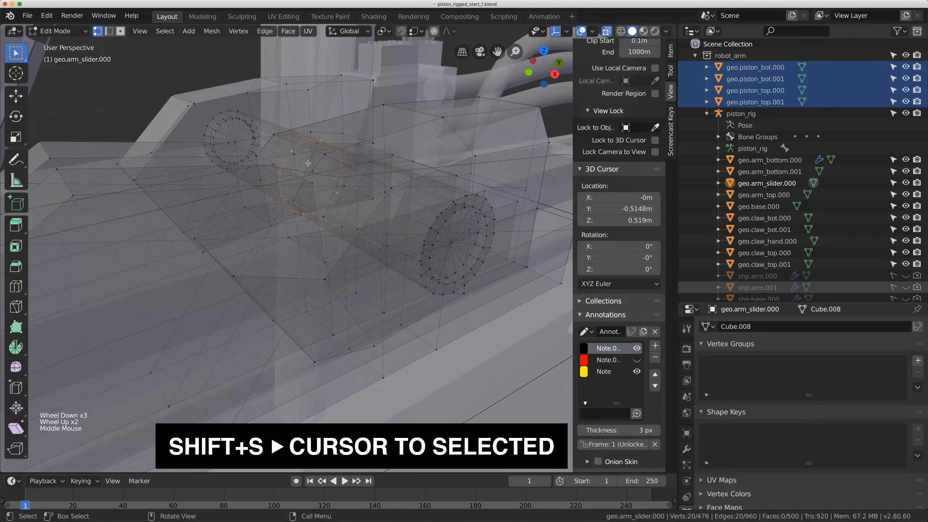
pyautogui.hotkey('shift', 's')
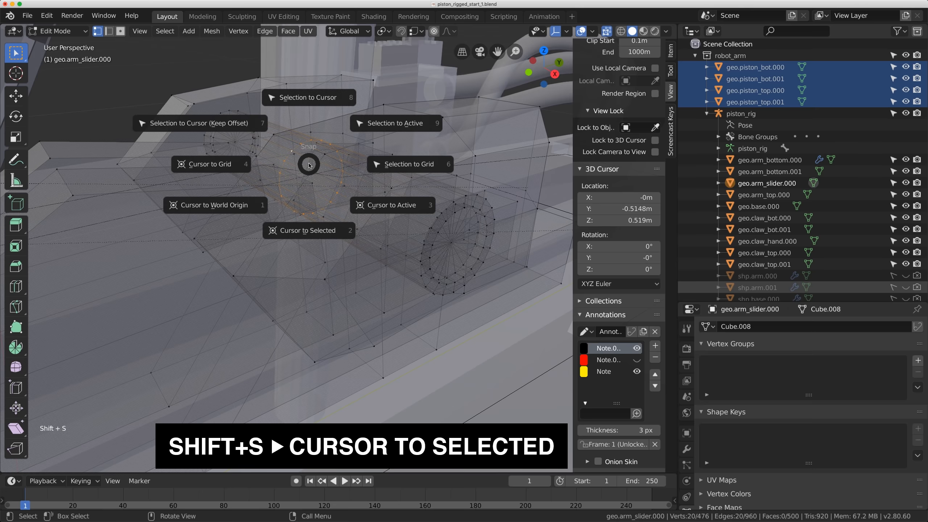
pyautogui.click(291, 235)
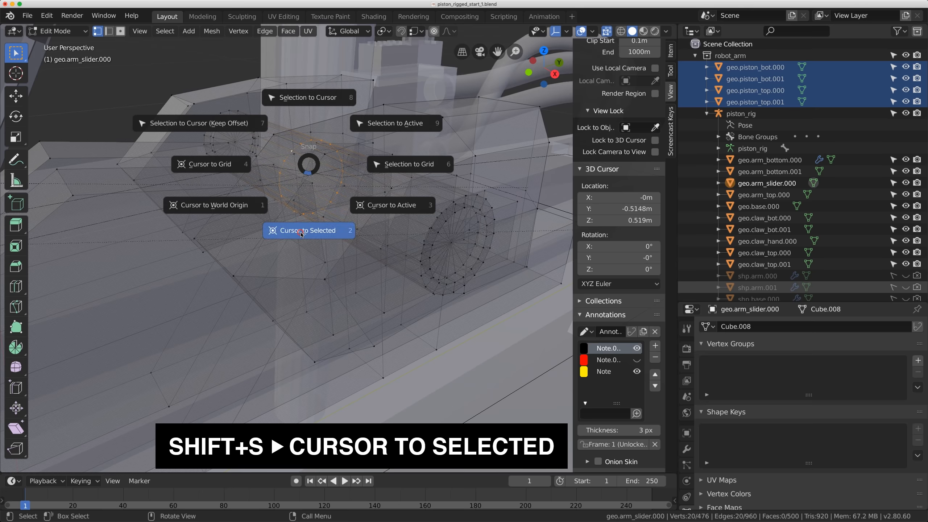
# - Leave the mesh's Edit Mode, open the piston_rig armature in Edit Mode and add a bone at the 3D cursor
pyautogui.scroll(-8, 329, 205)
pyautogui.moveTo(344, 205); pyautogui.dragTo(356, 190, button='middle')
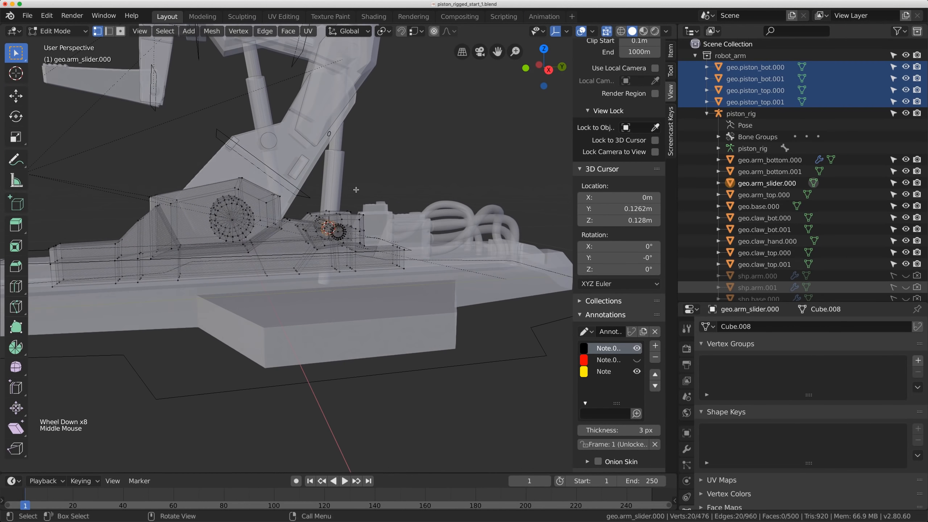
pyautogui.press('Tab')
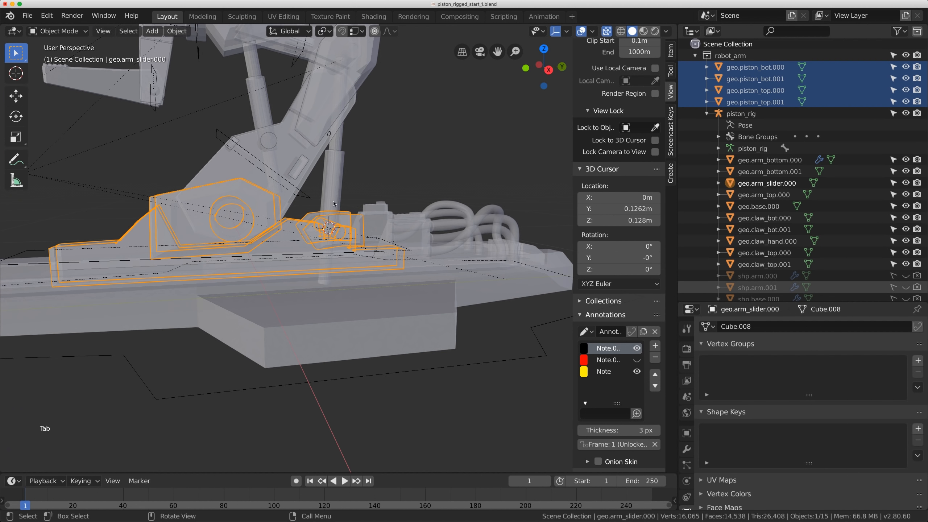
pyautogui.click(309, 199)
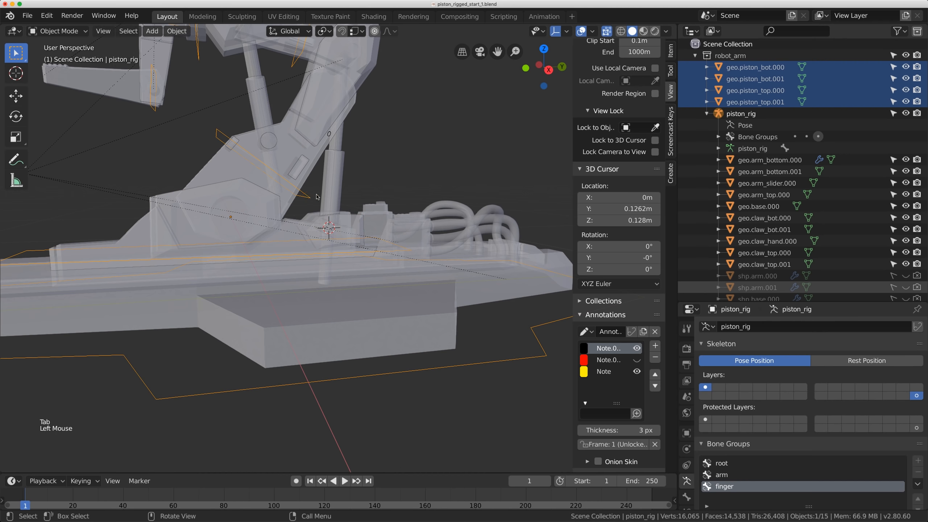
pyautogui.press('Tab')
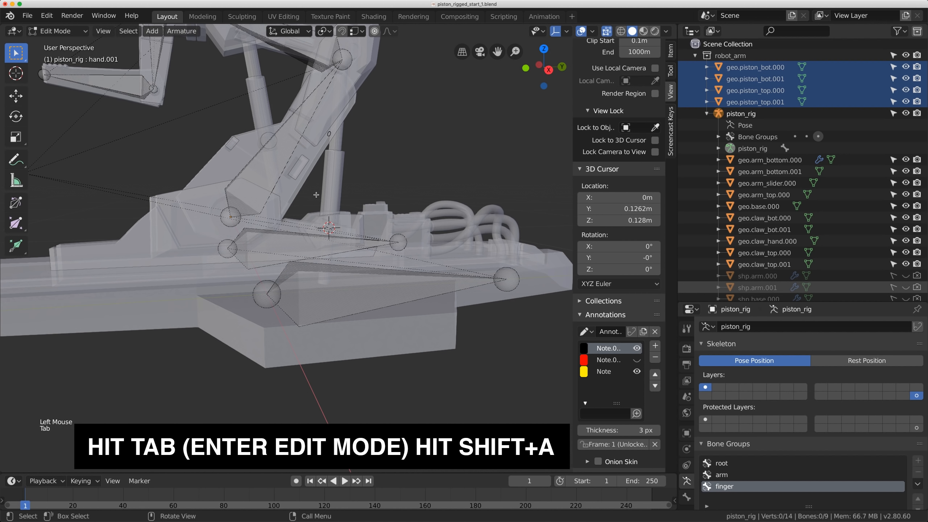
pyautogui.hotkey('shift', 'a')
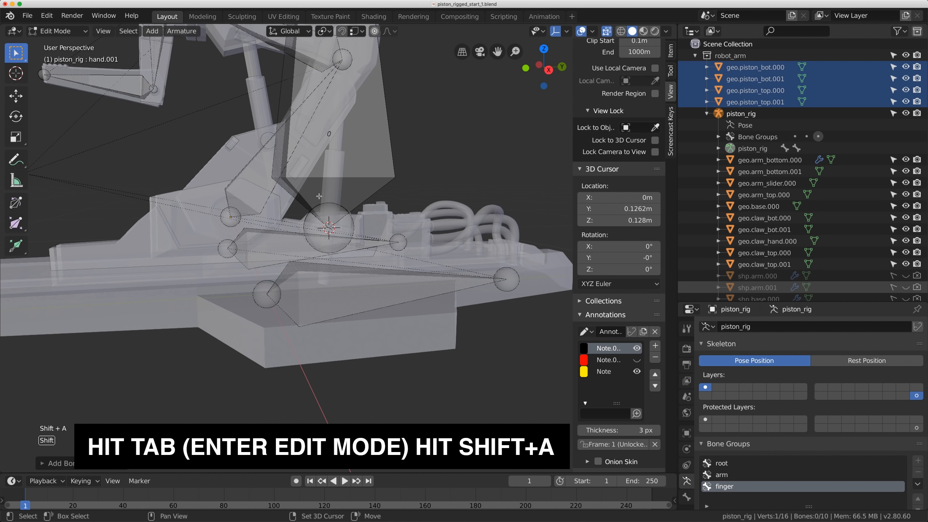
# - Set the pivot point to Individual Origins and scale the new bone down to about 0.1
pyautogui.scroll(-5, 351, 198)
pyautogui.scroll(2, 356, 198)
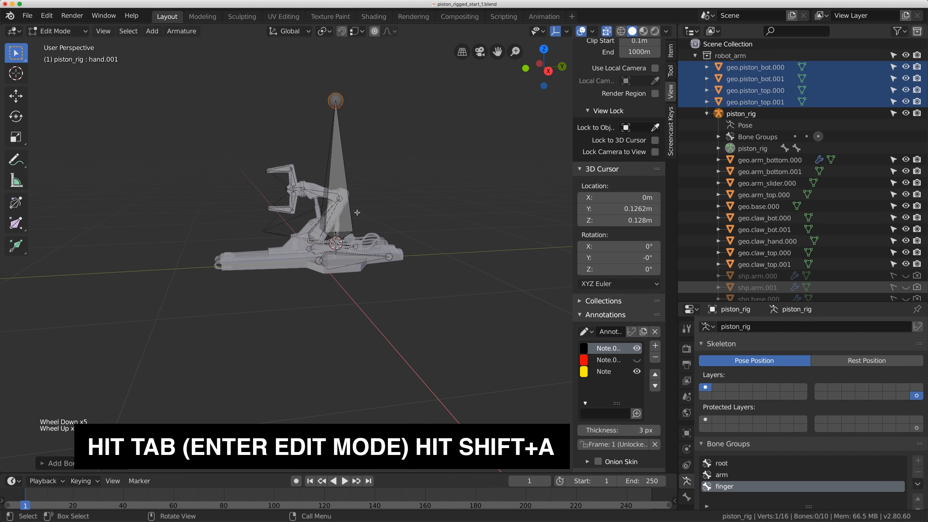
pyautogui.press('a')
pyautogui.click(345, 169)
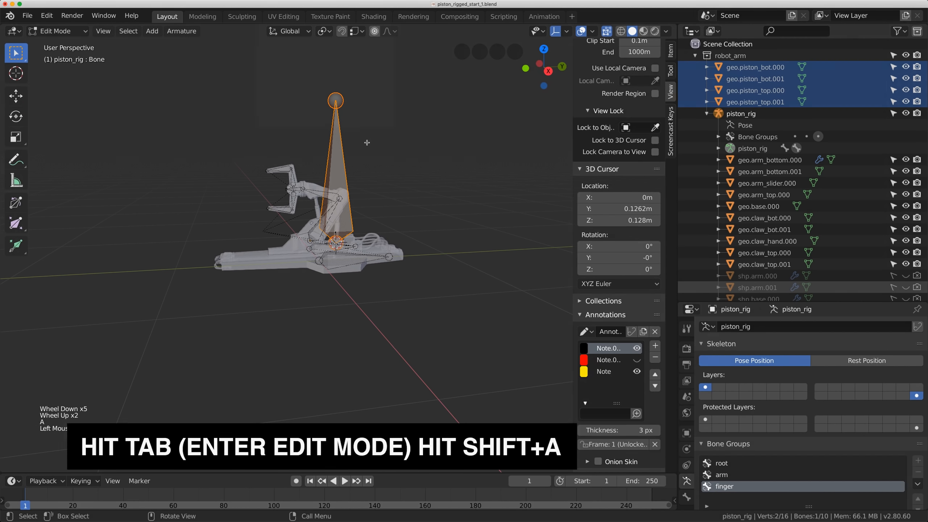
pyautogui.click(328, 34)
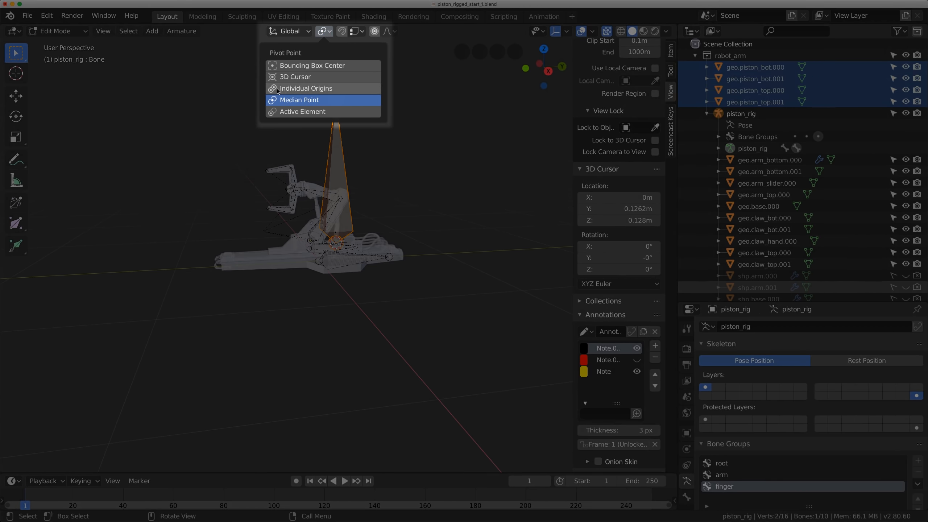
pyautogui.click(304, 89)
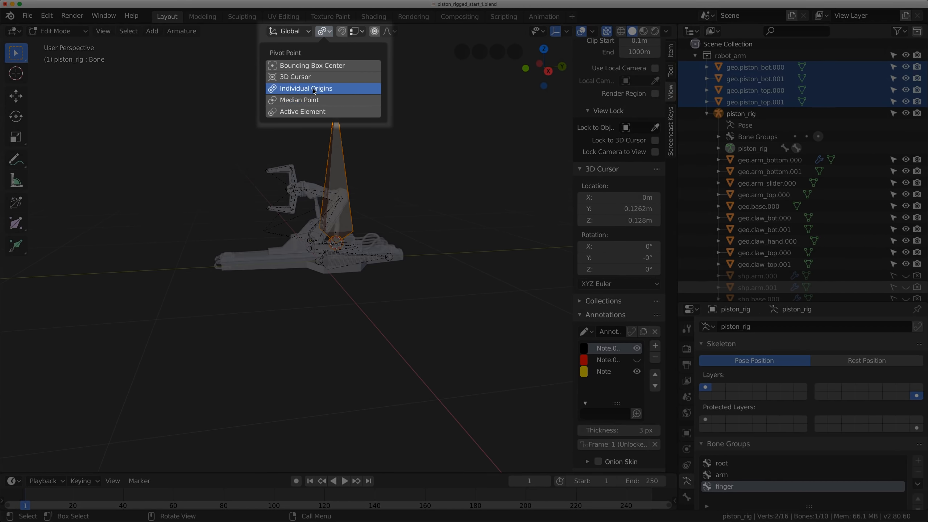
pyautogui.scroll(3, 395, 226)
pyautogui.press('s')
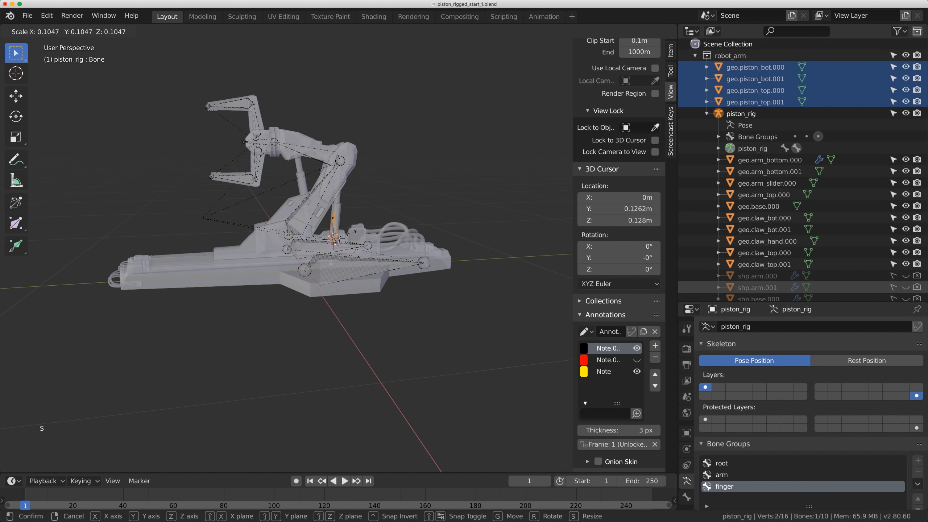
pyautogui.click(361, 225)
# - Move the new bone's tip along the Y axis so the bone leans backward, clear of the rear piston
pyautogui.scroll(4, 357, 209)
pyautogui.keyDown('shift'); pyautogui.scroll(1, 356, 237); pyautogui.keyUp('shift')
pyautogui.keyDown('shift'); pyautogui.moveTo(350, 162); pyautogui.dragTo(312, 188, button='middle'); pyautogui.keyUp('shift')
pyautogui.scroll(2, 356, 238)
pyautogui.click(331, 207)
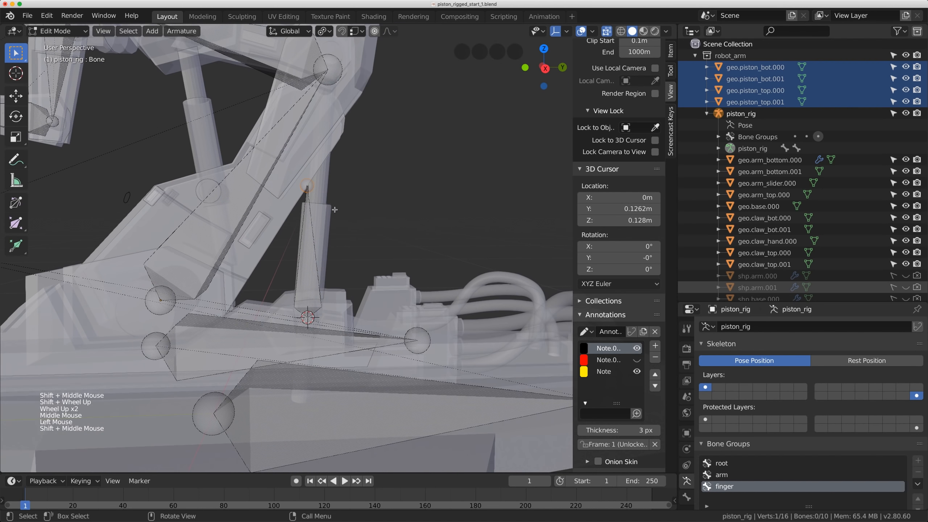
pyautogui.press('g')
pyautogui.press('y')
pyautogui.click(380, 181)
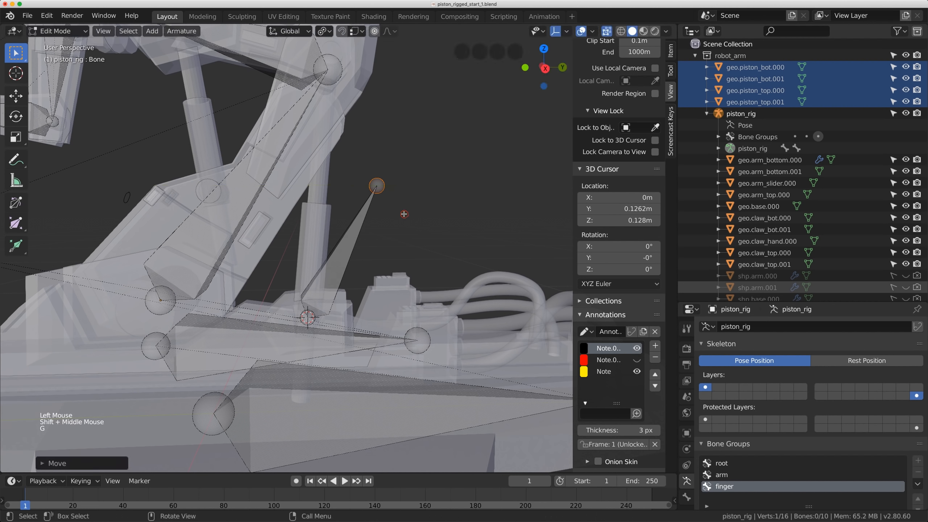
# - Draw a curved arrow from the upper arm joint down toward the new bone's tip on the yellow annotation layer
pyautogui.scroll(-1, 389, 179)
pyautogui.keyDown('shift'); pyautogui.moveTo(390, 159); pyautogui.dragTo(393, 176, button='middle'); pyautogui.keyUp('shift')
pyautogui.click(607, 371)
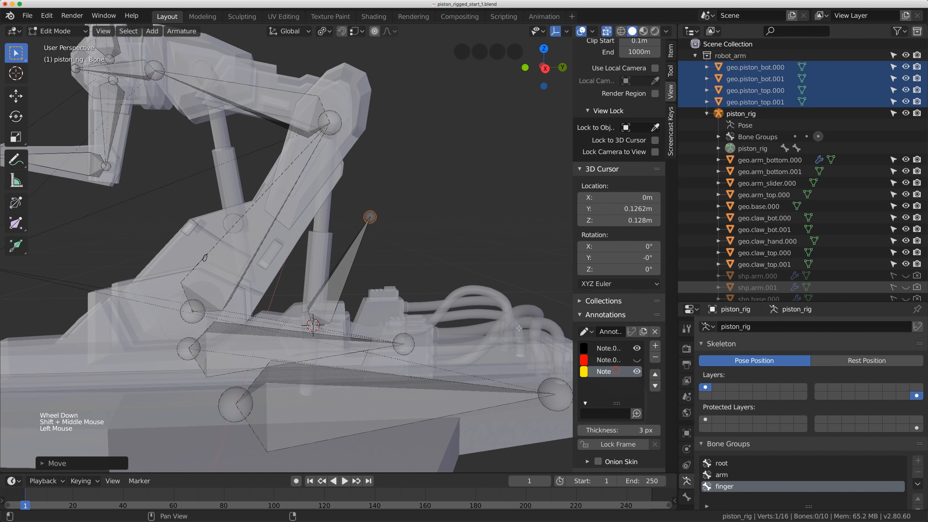
pyautogui.moveTo(352, 118); pyautogui.dragTo(383, 189)
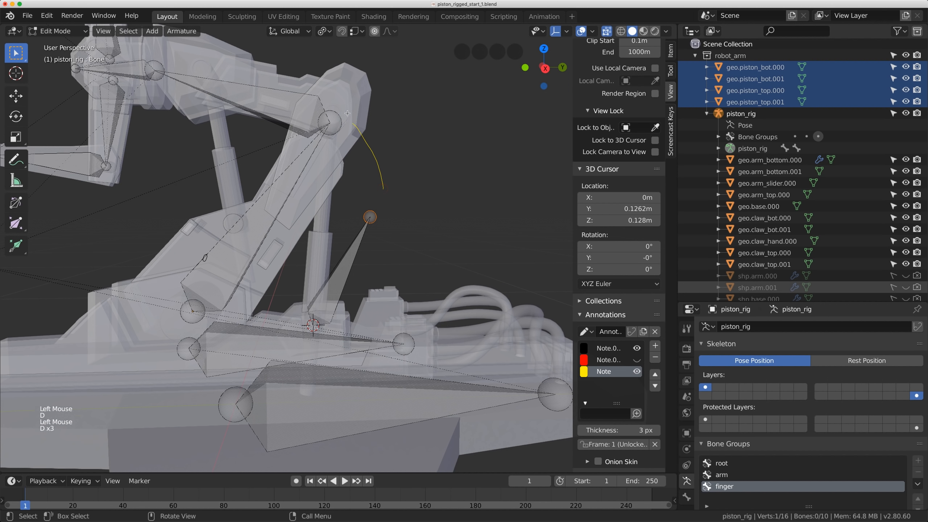
pyautogui.moveTo(339, 114); pyautogui.dragTo(353, 129)
pyautogui.moveTo(349, 147); pyautogui.dragTo(414, 192, button='middle')
pyautogui.scroll(1, 414, 193)
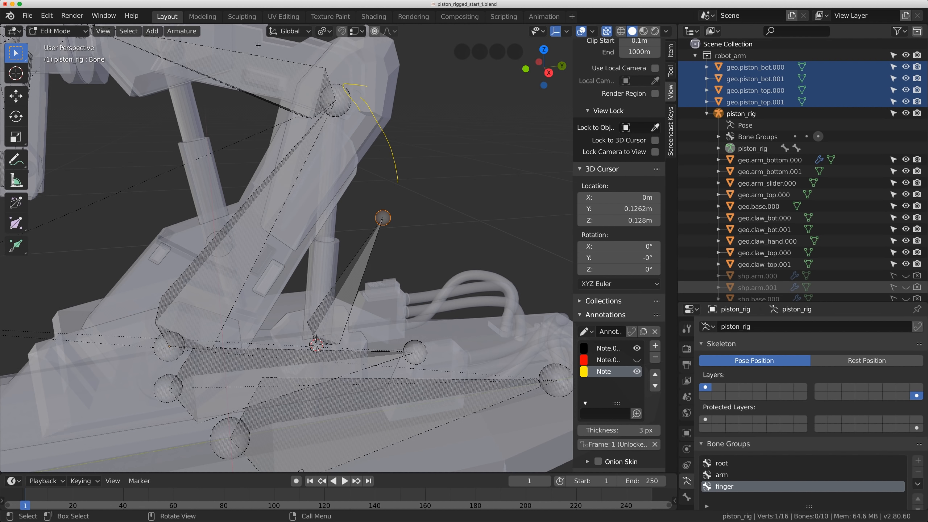
# - Leave the armature's Edit Mode, open the geo.arm_bottom.001 mesh in Edit Mode and hide the yellow Note annotation layer
pyautogui.click(59, 31)
pyautogui.click(73, 44)
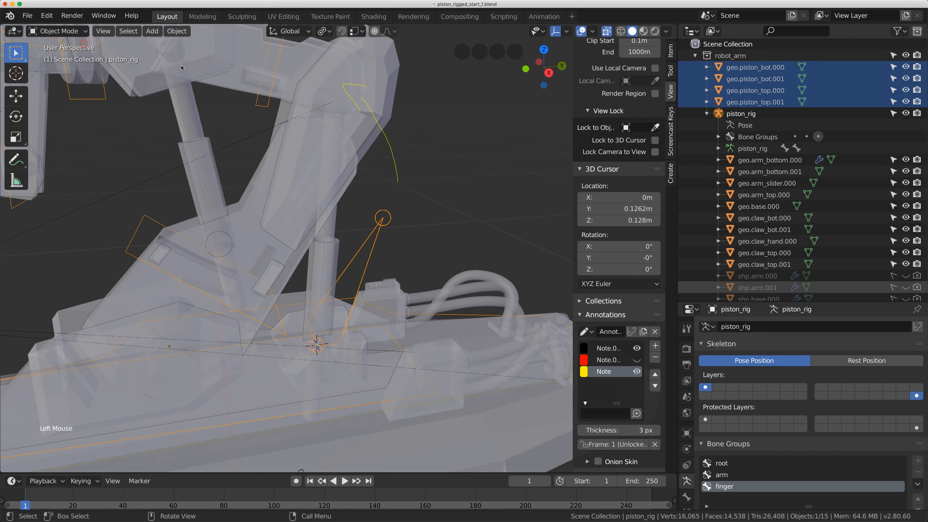
pyautogui.click(388, 69)
pyautogui.moveTo(337, 77); pyautogui.dragTo(360, 97, button='middle')
pyautogui.keyDown('shift'); pyautogui.moveTo(360, 98); pyautogui.dragTo(369, 160, button='middle'); pyautogui.keyUp('shift')
pyautogui.scroll(1, 370, 161)
pyautogui.click(58, 31)
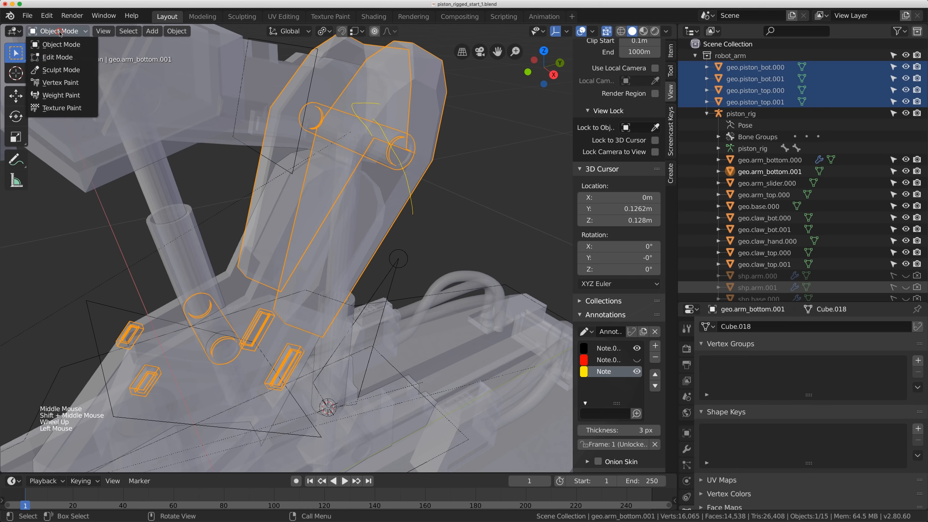
pyautogui.click(53, 58)
pyautogui.scroll(2, 357, 131)
pyautogui.moveTo(358, 131); pyautogui.dragTo(343, 150, button='middle')
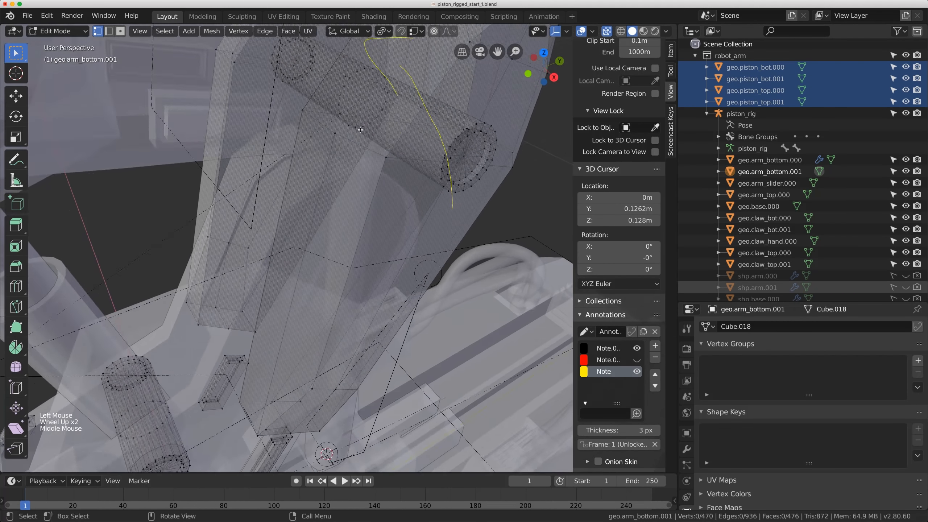
pyautogui.scroll(-2, 344, 151)
pyautogui.scroll(1, 344, 150)
pyautogui.click(636, 372)
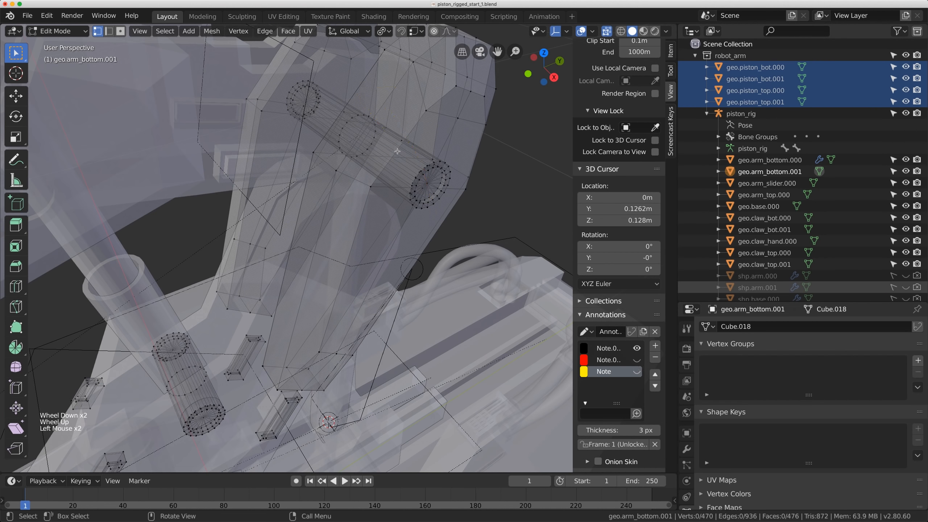
# - Select the middle edge loop of the lower arm's upper hinge pin and snap the 3D cursor to it
pyautogui.press('alt')
pyautogui.keyDown('alt'); pyautogui.click(344, 126); pyautogui.keyUp('alt')
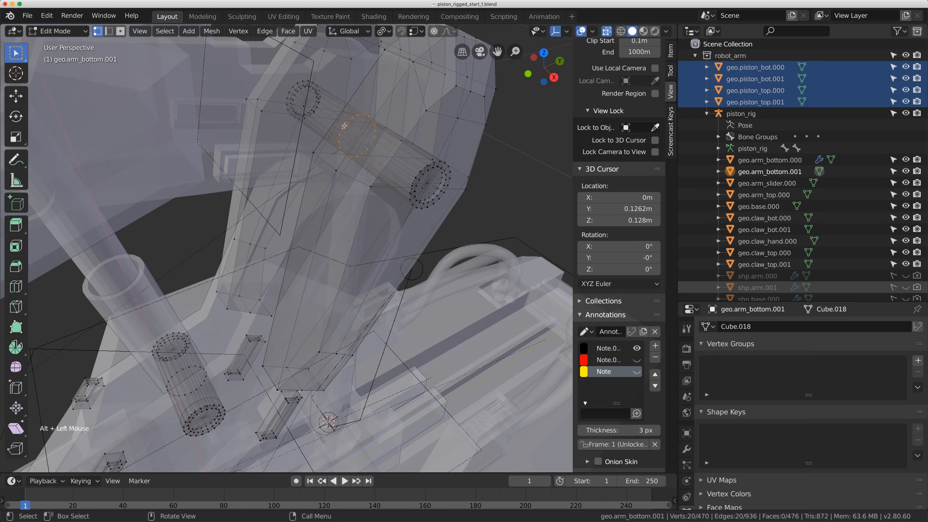
pyautogui.hotkey('shift', 's')
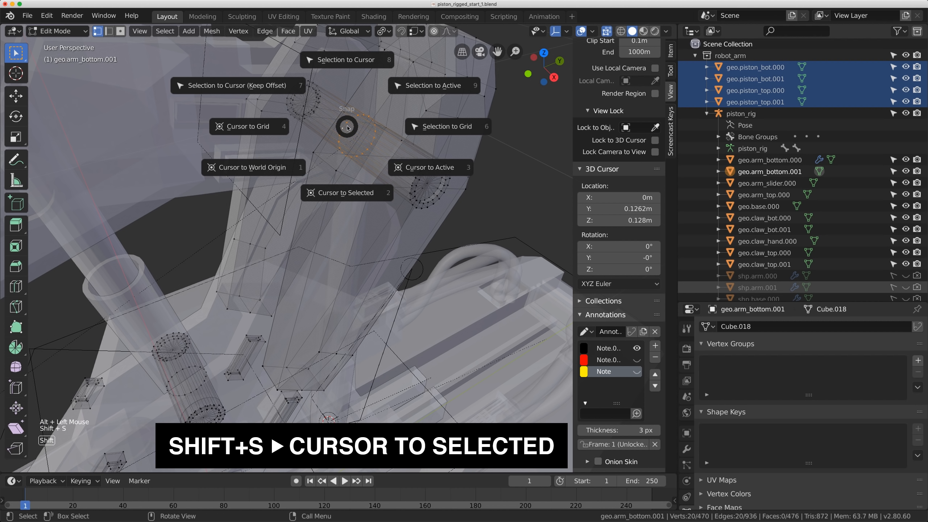
pyautogui.click(346, 195)
pyautogui.scroll(-5, 346, 194)
pyautogui.moveTo(346, 194); pyautogui.dragTo(380, 185, button='middle')
pyautogui.scroll(2, 380, 185)
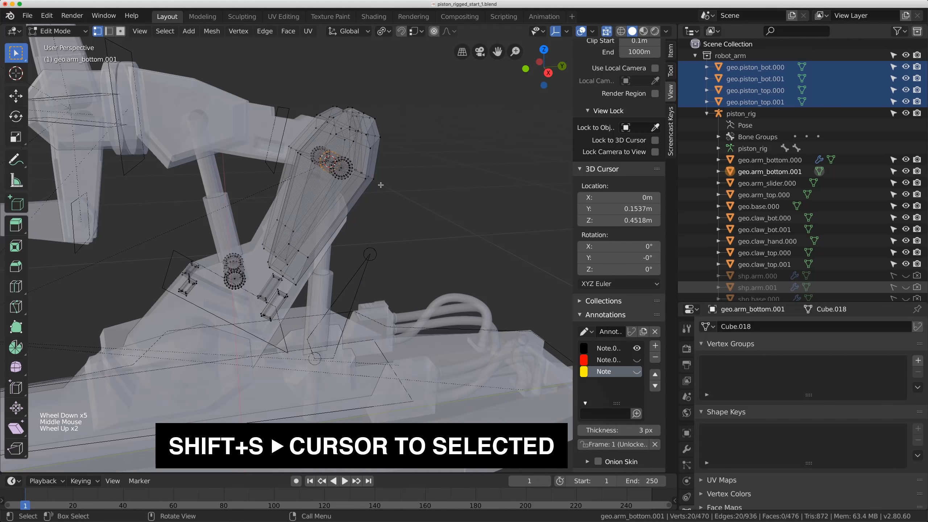
# - Leave the mesh's Edit Mode, select the piston_rig armature and open it in Edit Mode
pyautogui.click(78, 36)
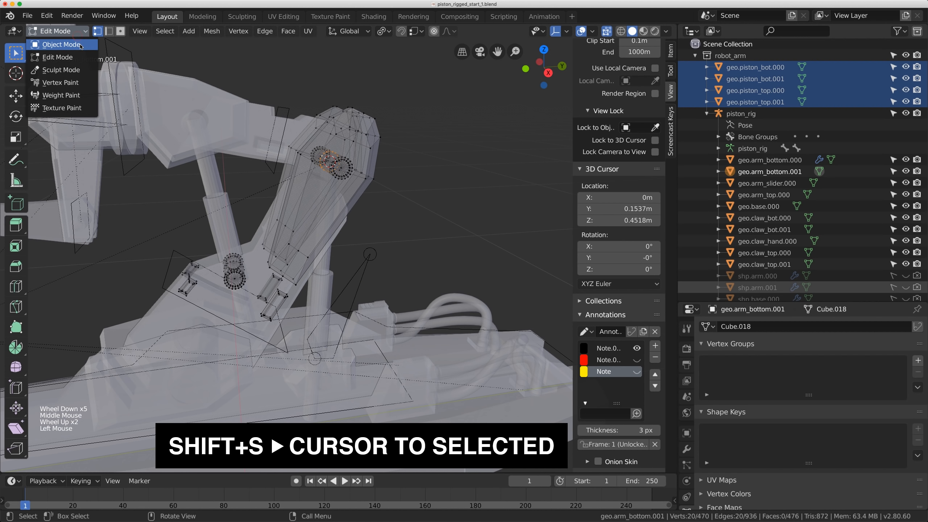
pyautogui.click(59, 29)
pyautogui.click(370, 254)
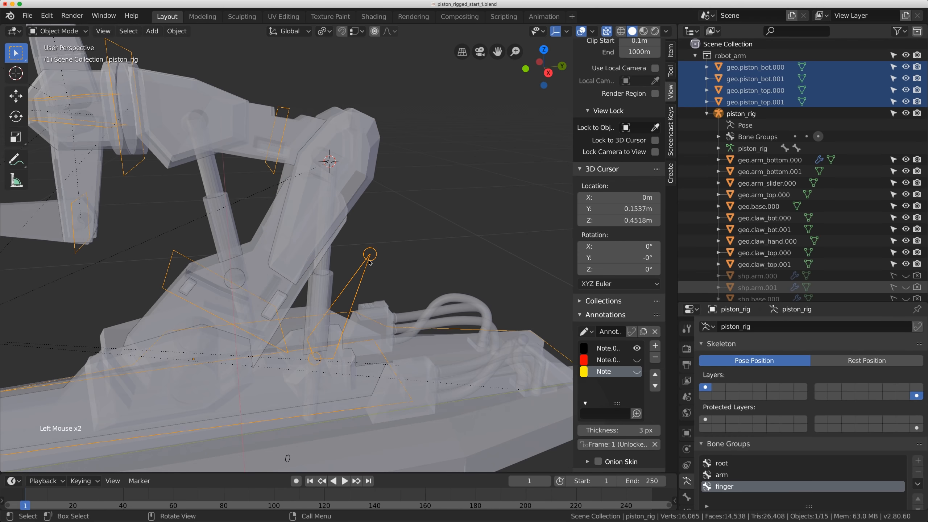
pyautogui.click(62, 32)
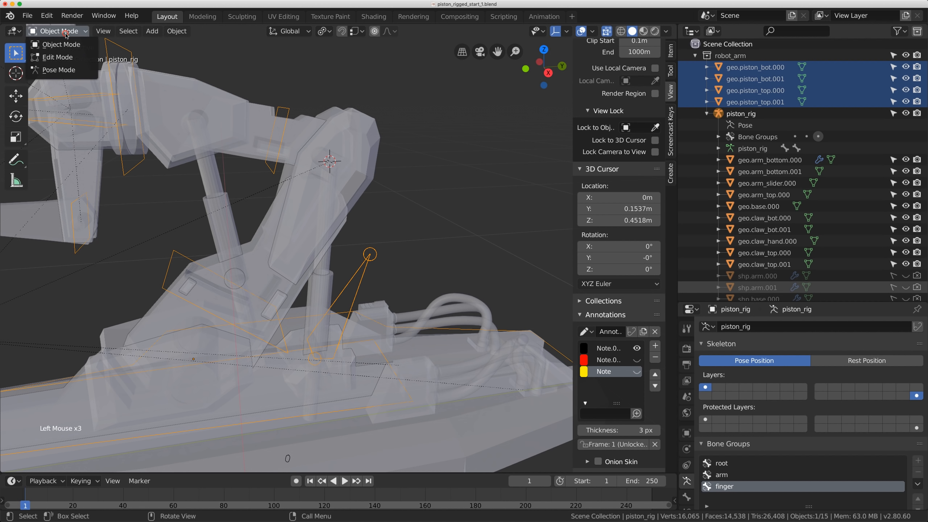
pyautogui.click(64, 59)
# - Snap the tip of the rear piston bone to the 3D cursor at the upper hinge
pyautogui.click(371, 254)
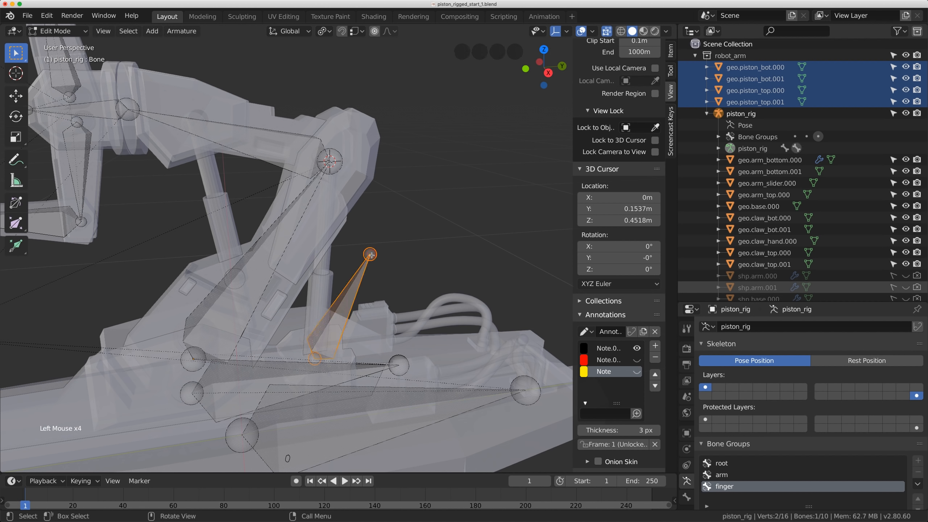
pyautogui.click(371, 252)
pyautogui.hotkey('shift', 's')
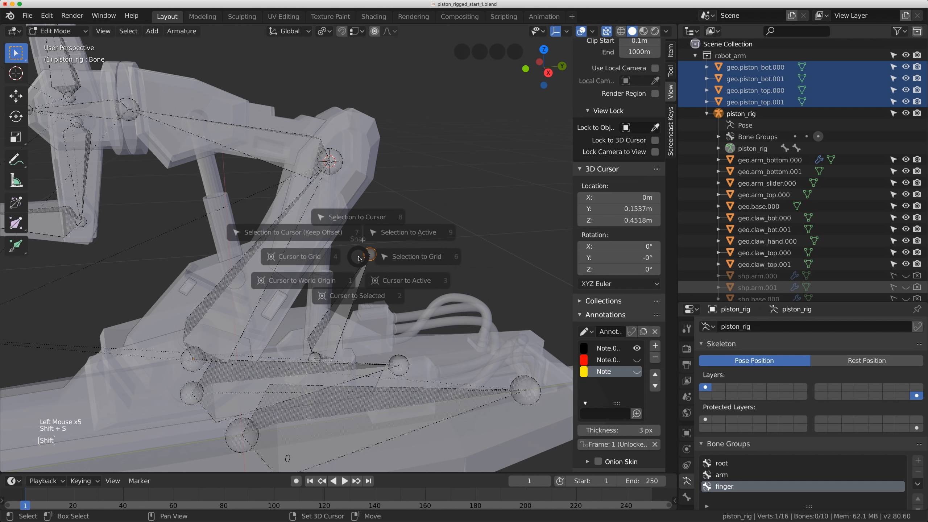
pyautogui.click(361, 193)
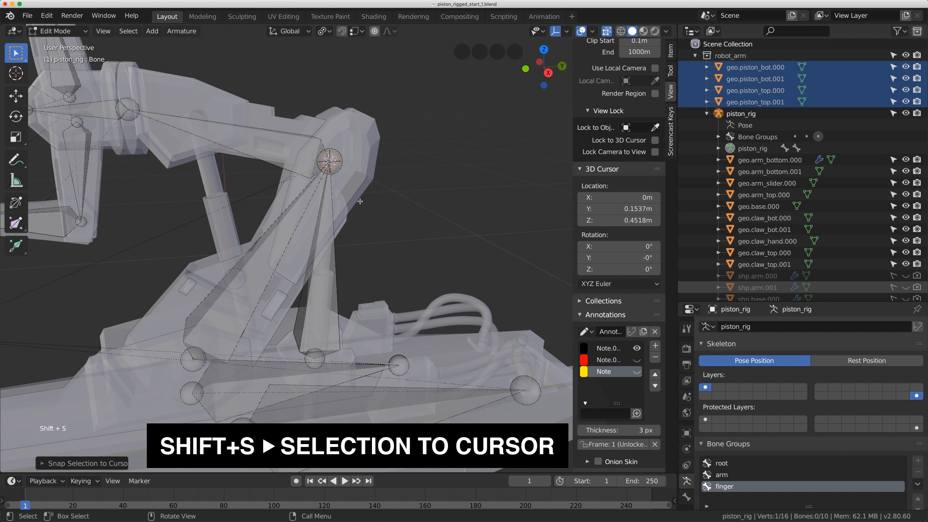
# - Duplicate the rear piston bone in place and switch the duplicate's direction so it starts at the upper hinge
pyautogui.click(336, 256)
pyautogui.moveTo(336, 257); pyautogui.dragTo(315, 201, button='middle')
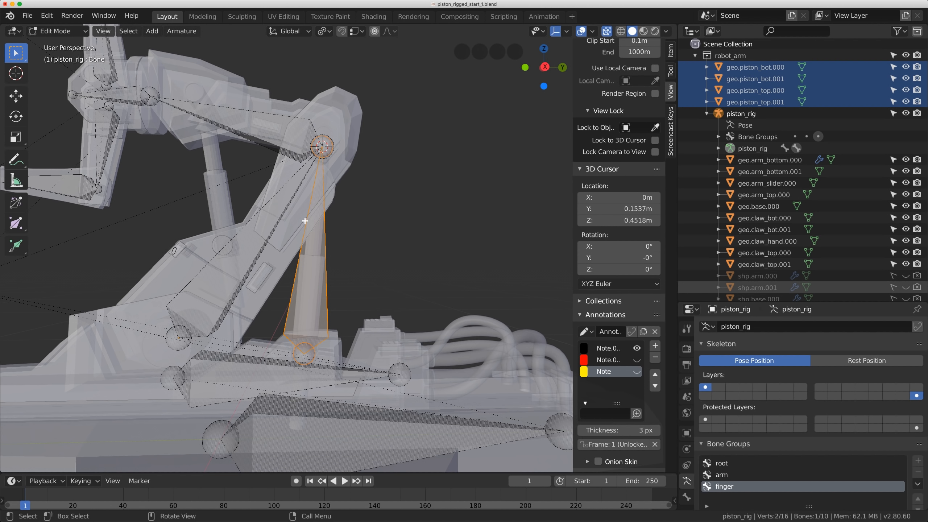
pyautogui.click(182, 30)
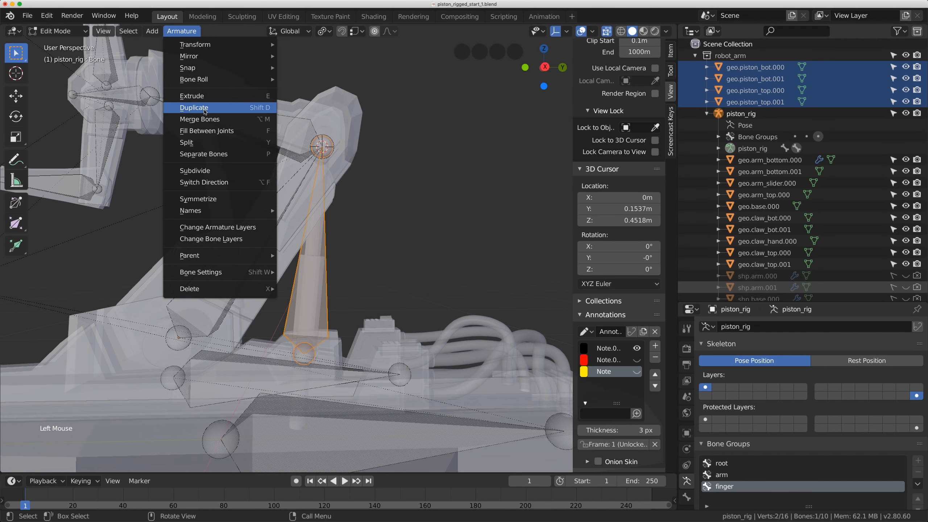
pyautogui.click(206, 109)
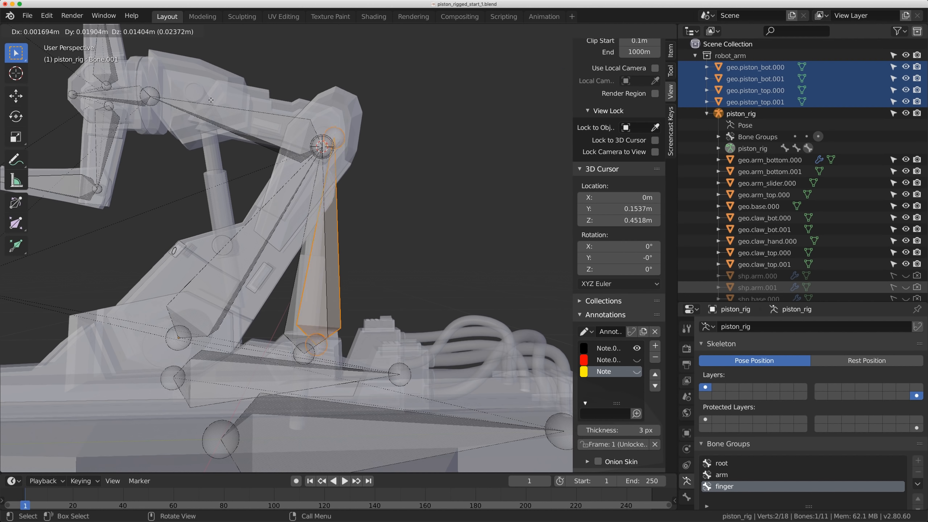
pyautogui.rightClick(210, 102)
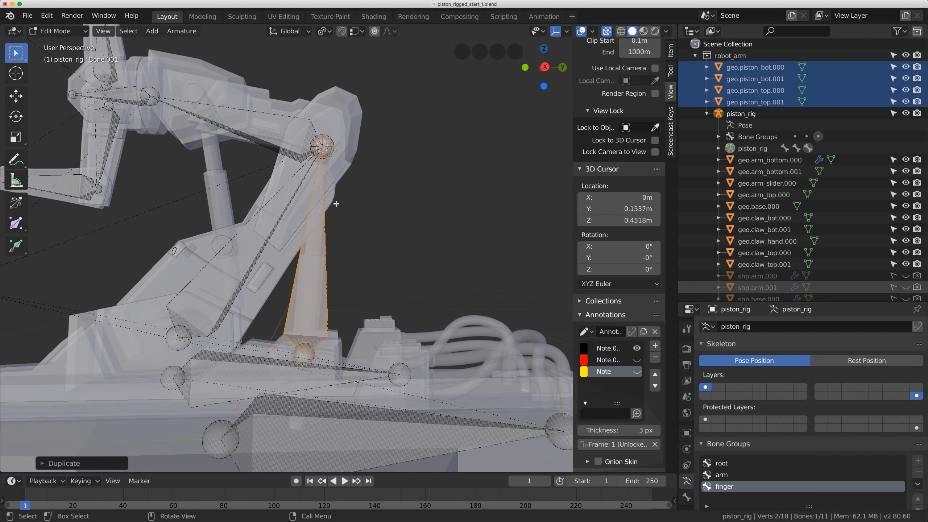
pyautogui.press('g')
pyautogui.rightClick(379, 205)
pyautogui.click(182, 30)
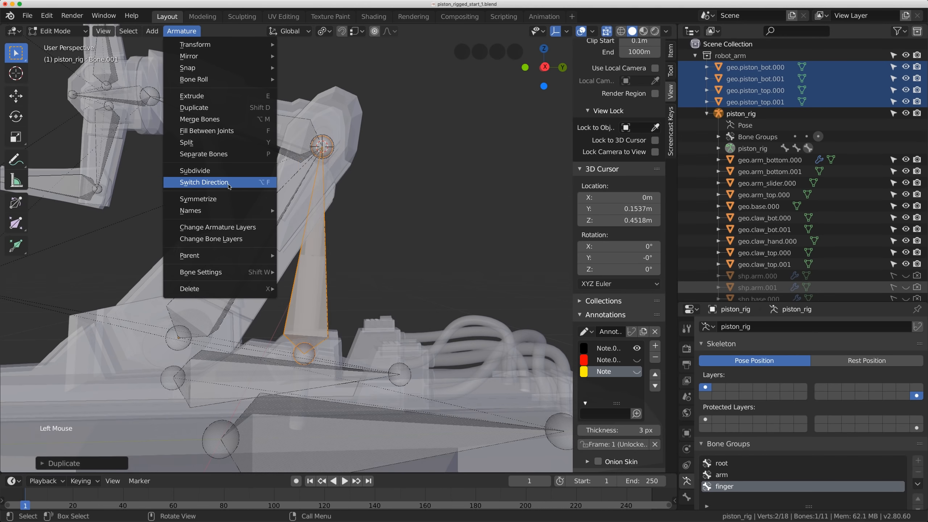
pyautogui.click(238, 186)
# - Select both overlapping piston bones and scale them down about their individual origins, leaving a gap between their tips
pyautogui.moveTo(390, 195); pyautogui.dragTo(362, 181, button='middle')
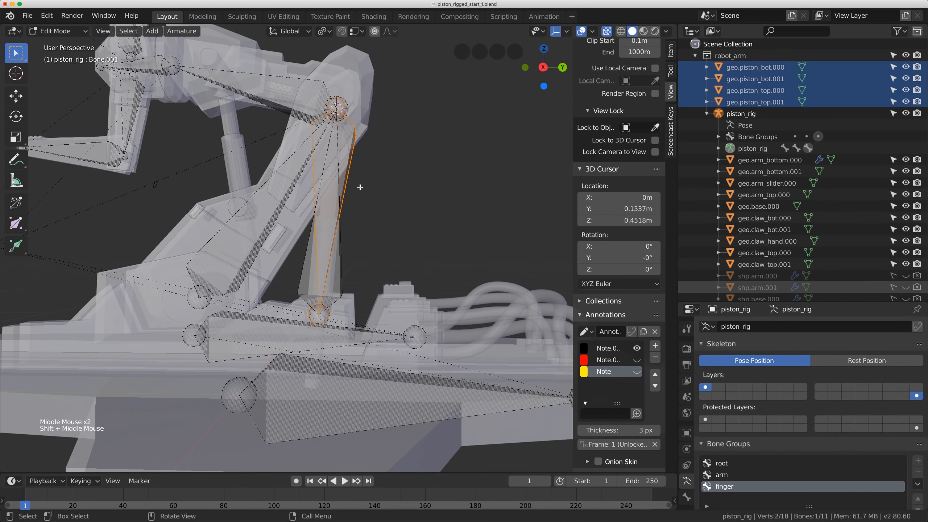
pyautogui.keyDown('shift'); pyautogui.click(340, 211); pyautogui.keyUp('shift')
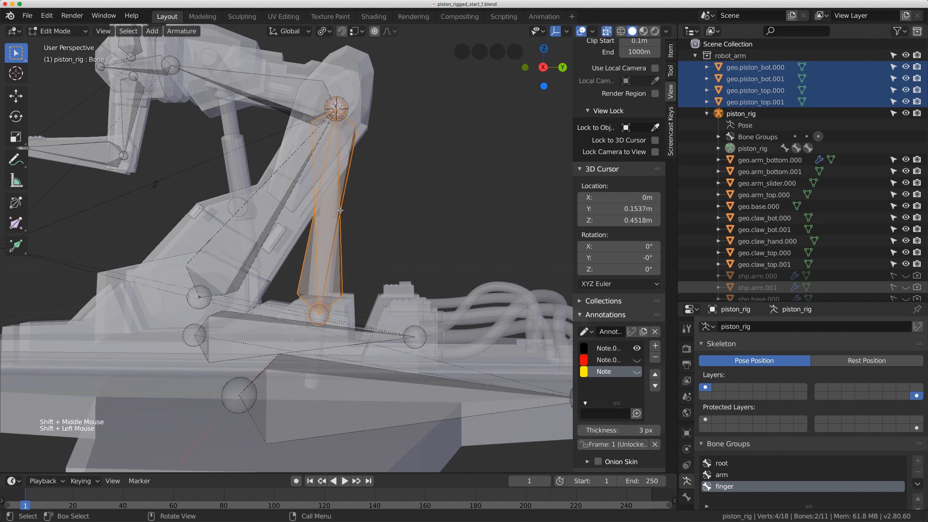
pyautogui.click(323, 33)
pyautogui.press('s')
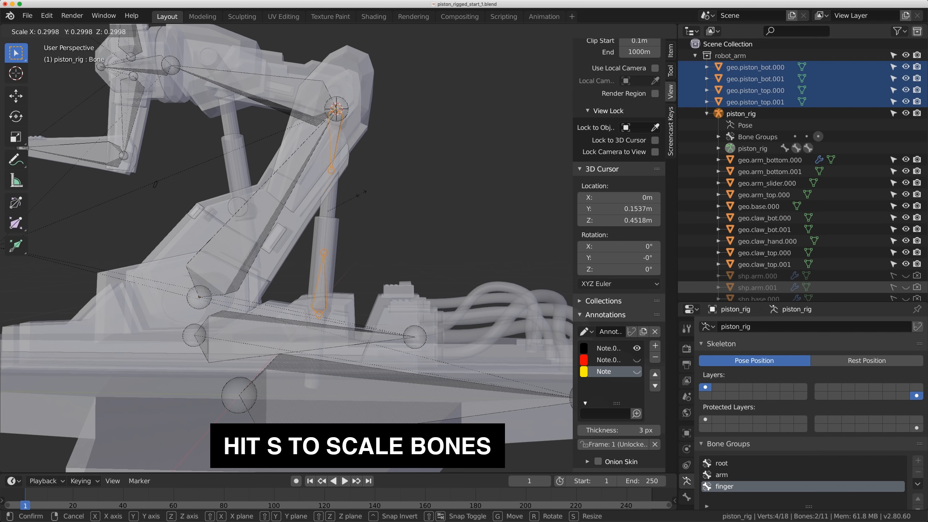
pyautogui.click(373, 192)
pyautogui.moveTo(383, 206); pyautogui.dragTo(357, 234, button='middle')
pyautogui.scroll(-2, 382, 212)
pyautogui.scroll(2, 381, 212)
# - Parent the lower piston bone to the base.001 bone with Keep Offset
pyautogui.click(329, 267)
pyautogui.click(329, 266)
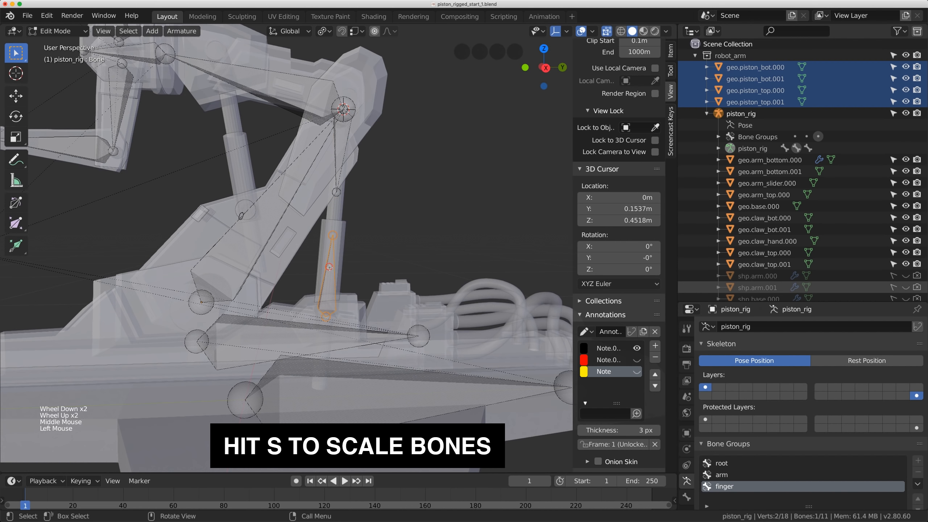
pyautogui.moveTo(329, 267); pyautogui.dragTo(305, 310, button='middle')
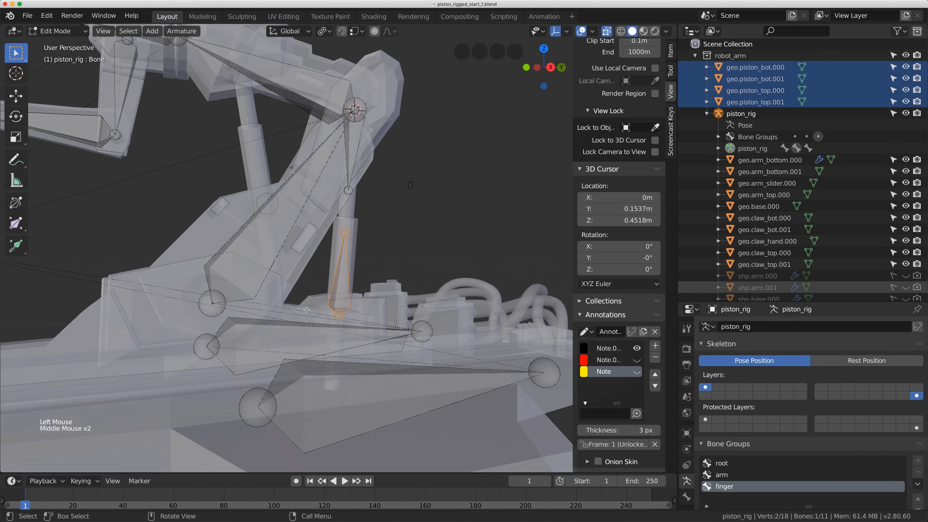
pyautogui.doubleClick(293, 329)
pyautogui.click(350, 285)
pyautogui.click(345, 288)
pyautogui.click(347, 268)
pyautogui.keyDown('shift'); pyautogui.click(298, 323); pyautogui.keyUp('shift')
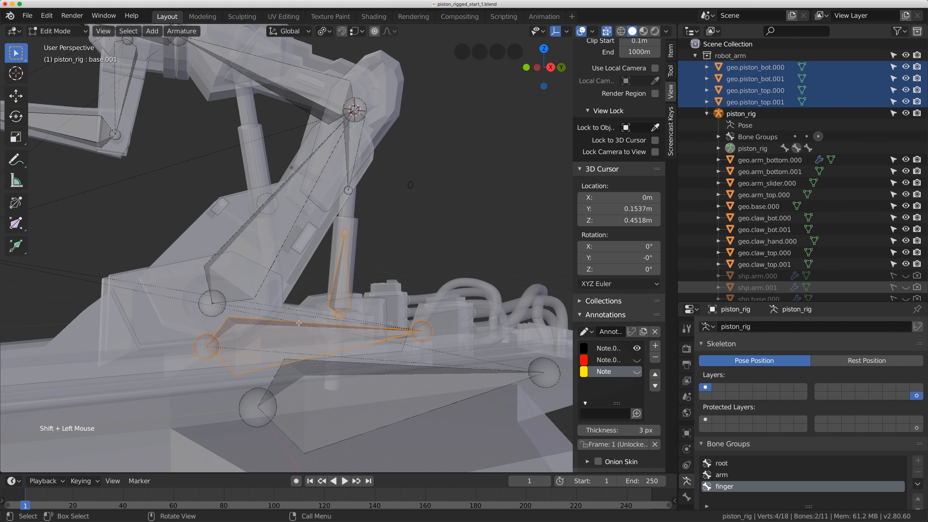
pyautogui.hotkey('ctrl', 'p')
pyautogui.click(288, 335)
# - Parent the upper piston bone to the arm.001 bone with Keep Offset
pyautogui.moveTo(300, 255); pyautogui.dragTo(351, 112, button='middle')
pyautogui.scroll(2, 329, 176)
pyautogui.click(350, 112)
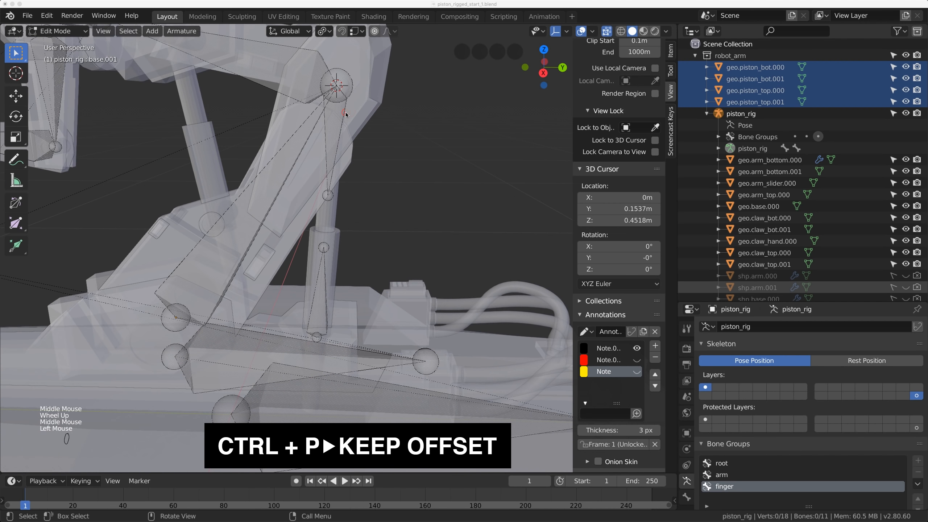
pyautogui.click(341, 142)
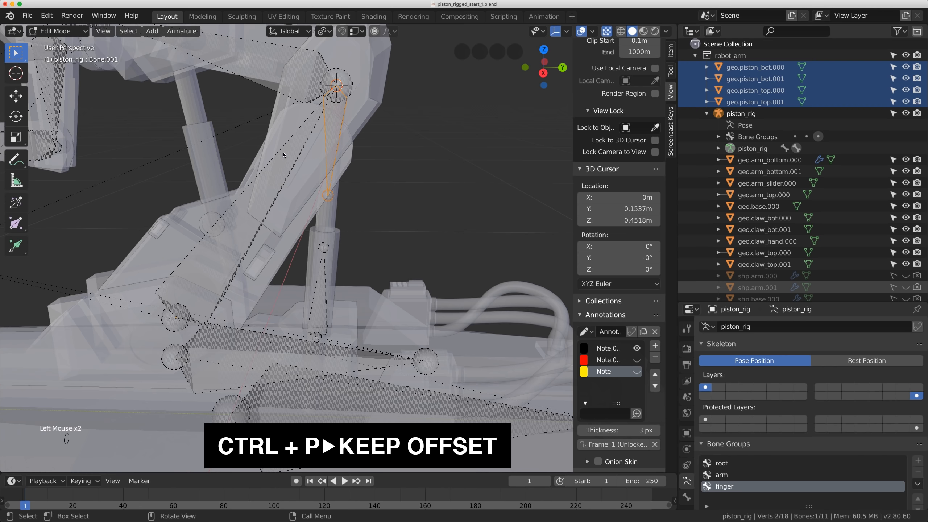
pyautogui.click(282, 145)
pyautogui.click(326, 142)
pyautogui.keyDown('shift'); pyautogui.click(282, 148); pyautogui.keyUp('shift')
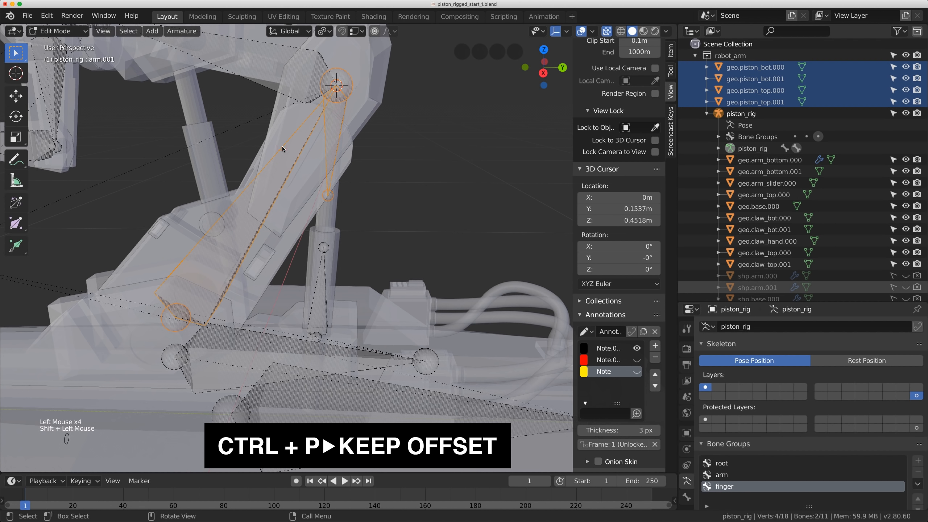
pyautogui.hotkey('ctrl', 'p')
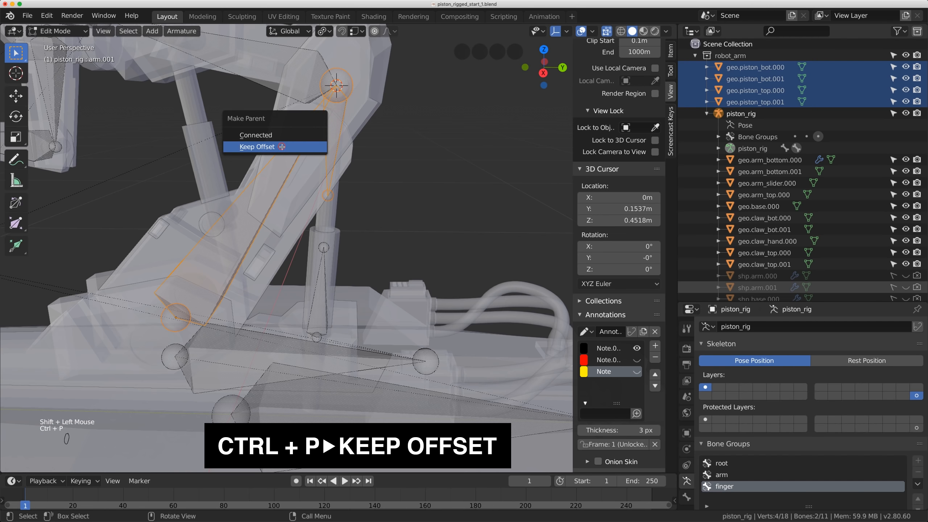
pyautogui.click(281, 147)
# - Select the lower piston bone in Pose Mode and toggle the transparent display of the bones
pyautogui.scroll(-3, 281, 146)
pyautogui.moveTo(281, 147); pyautogui.dragTo(135, 62, button='middle')
pyautogui.scroll(2, 135, 62)
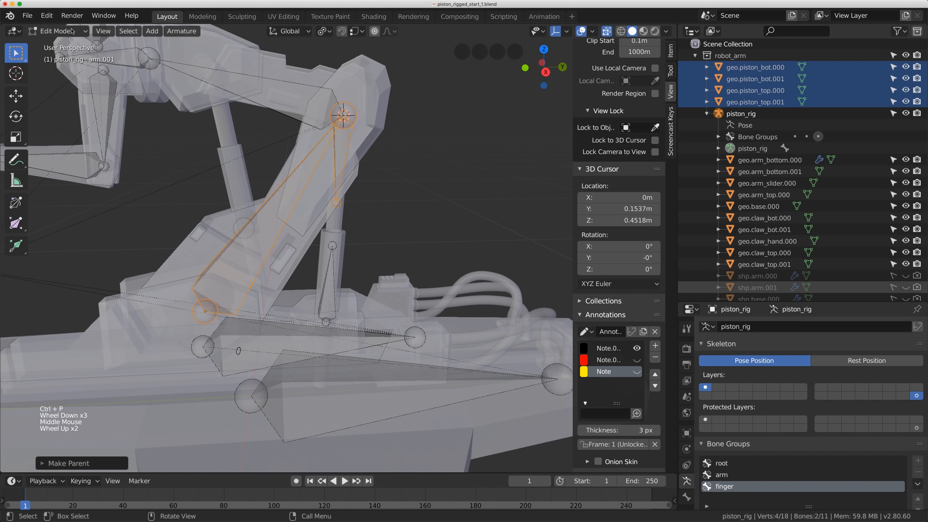
pyautogui.scroll(5, 328, 204)
pyautogui.moveTo(329, 205); pyautogui.dragTo(351, 215, button='middle')
pyautogui.scroll(-1, 354, 216)
pyautogui.scroll(-1, 354, 216)
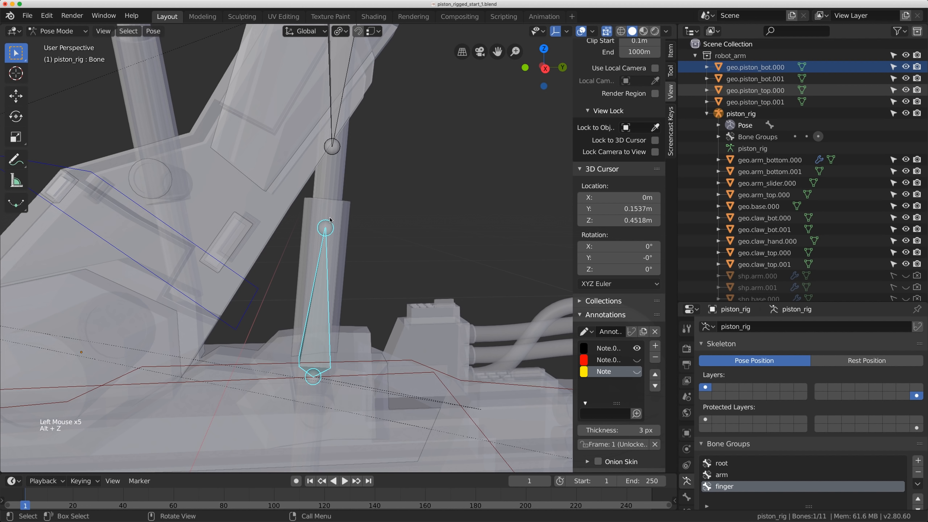
pyautogui.hotkey('alt', 'z')
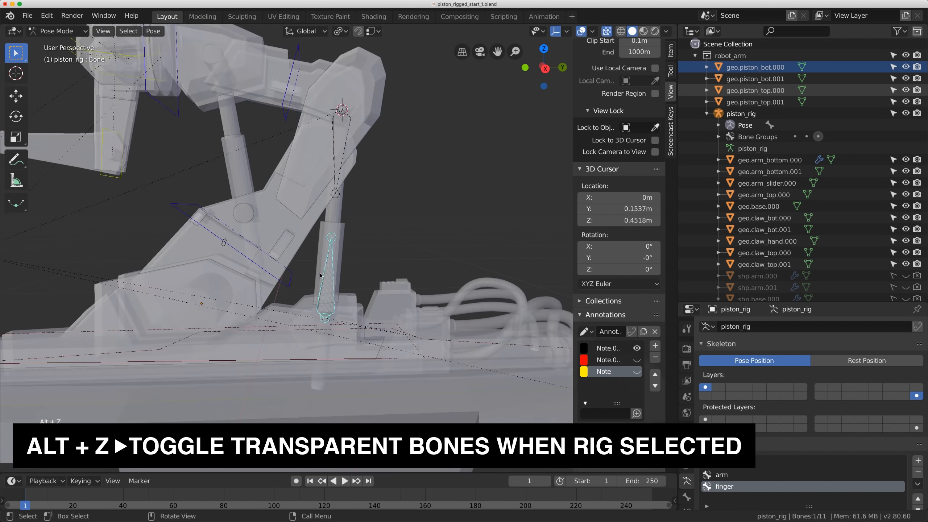
# - Select the lower piston mesh geo.piston_bot.000 in Object Mode
pyautogui.scroll(2, 351, 219)
pyautogui.click(347, 214)
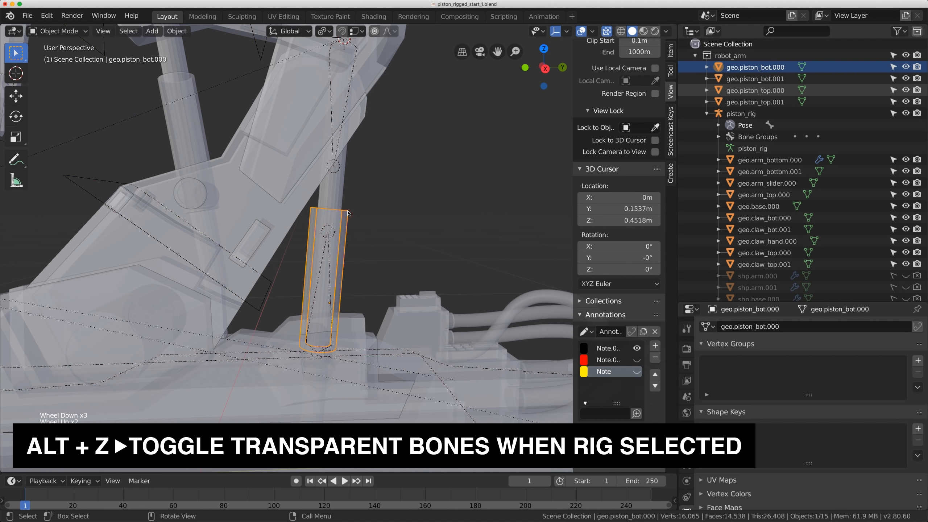
pyautogui.scroll(-2, 350, 218)
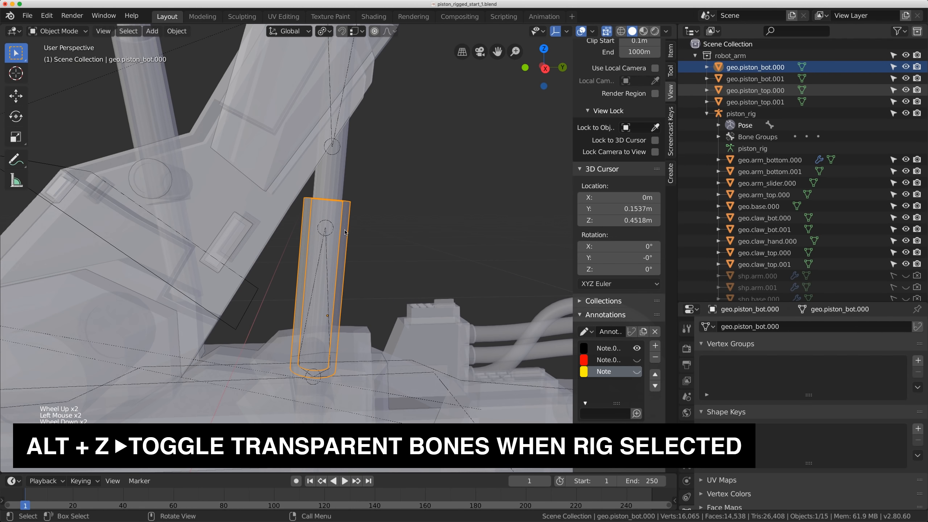
# - Try to add the lower piston's bone to the selection with geo.piston_bot.000, and undo it
pyautogui.click(356, 202)
pyautogui.click(346, 209)
pyautogui.keyDown('shift'); pyautogui.click(326, 236); pyautogui.keyUp('shift')
pyautogui.press('super+z')
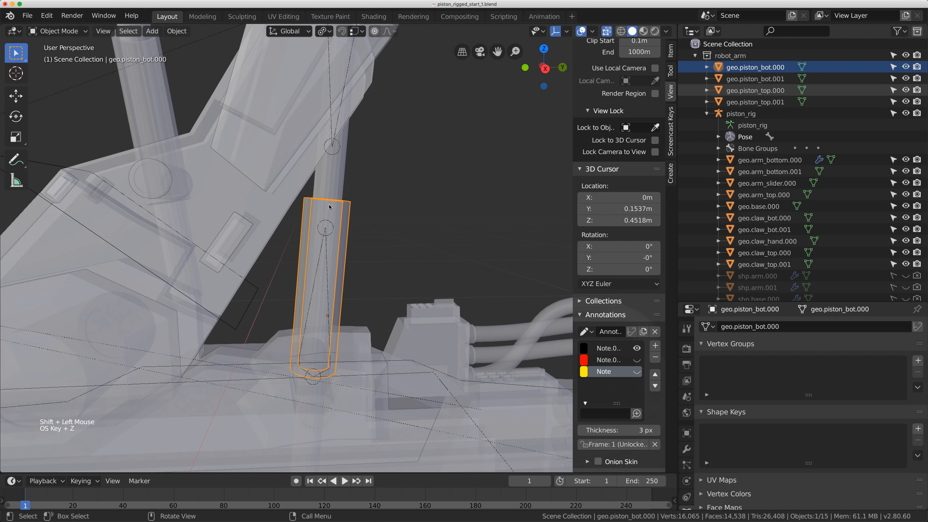
pyautogui.scroll(1, 337, 217)
pyautogui.moveTo(278, 271); pyautogui.dragTo(238, 313, button='middle')
pyautogui.scroll(1, 238, 314)
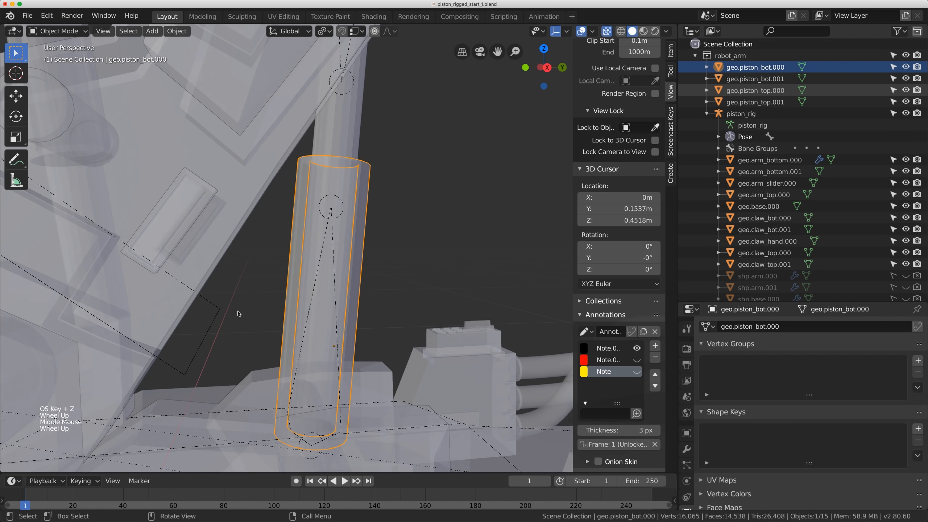
# - Parent the lower piston mesh geo.piston_bot.000 to the lower piston bone of piston_rig with the Bone option
pyautogui.keyDown('shift'); pyautogui.click(217, 308); pyautogui.keyUp('shift')
pyautogui.keyDown('shift'); pyautogui.click(328, 247); pyautogui.keyUp('shift')
pyautogui.keyDown('shift'); pyautogui.click(327, 247); pyautogui.keyUp('shift')
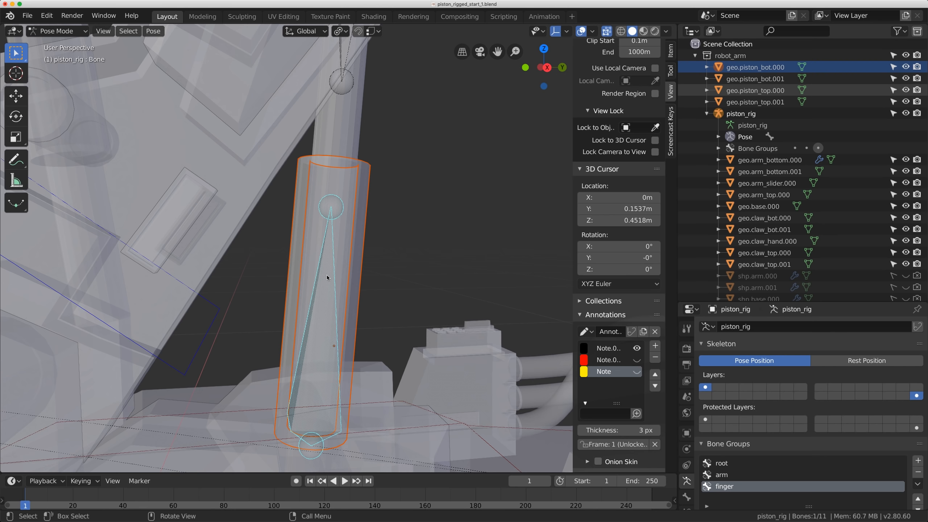
pyautogui.hotkey('ctrl', 'p')
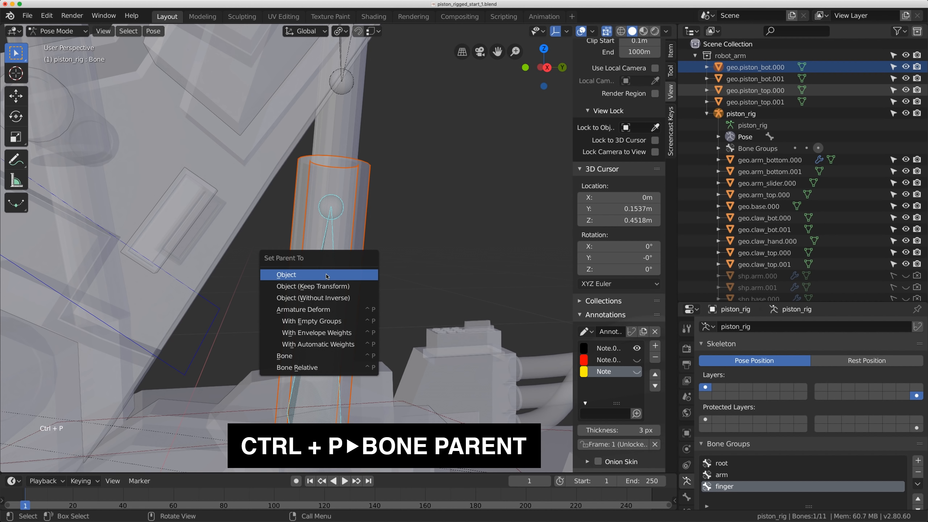
pyautogui.click(313, 356)
# - Parent the upper piston mesh geo.piston_top.000 to the upper piston bone with the Bone option
pyautogui.moveTo(354, 125); pyautogui.dragTo(329, 203, button='middle')
pyautogui.click(360, 124)
pyautogui.scroll(2, 353, 164)
pyautogui.scroll(2, 347, 213)
pyautogui.keyDown('shift'); pyautogui.click(308, 188); pyautogui.keyUp('shift')
pyautogui.keyDown('shift'); pyautogui.click(309, 188); pyautogui.keyUp('shift')
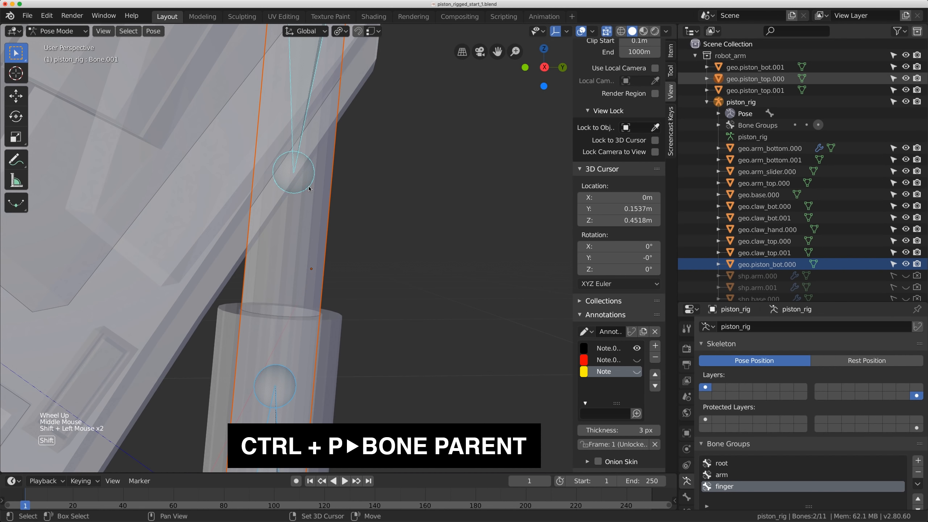
pyautogui.keyDown('shift'); pyautogui.scroll(-1, 326, 169); pyautogui.keyUp('shift')
pyautogui.scroll(-3, 327, 169)
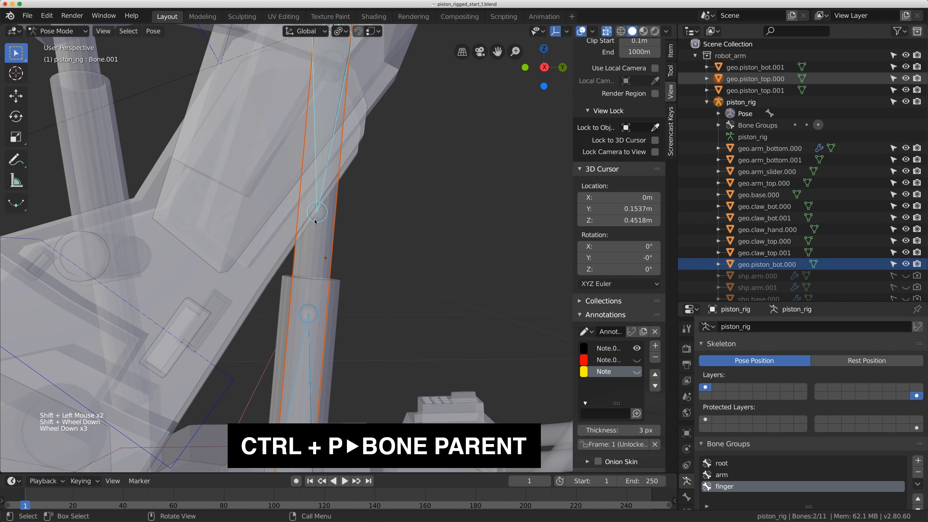
pyautogui.hotkey('ctrl', 'p')
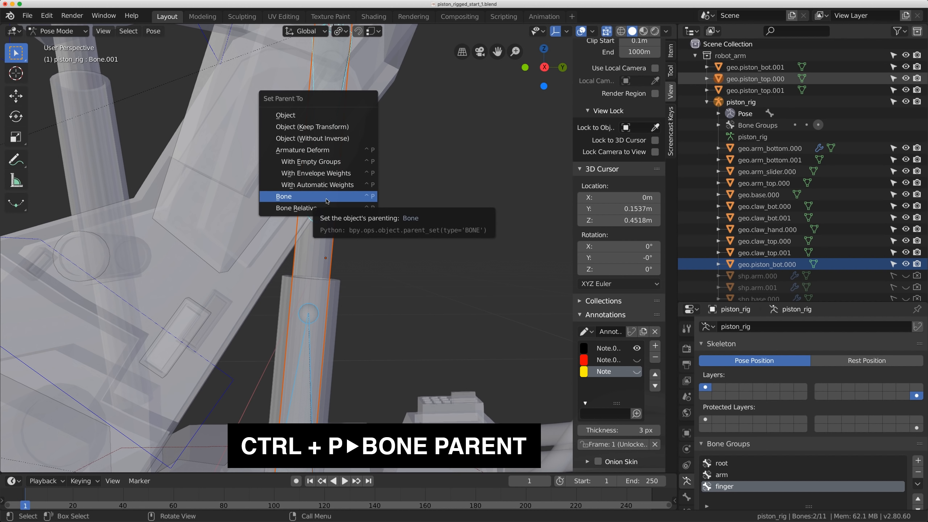
pyautogui.click(326, 198)
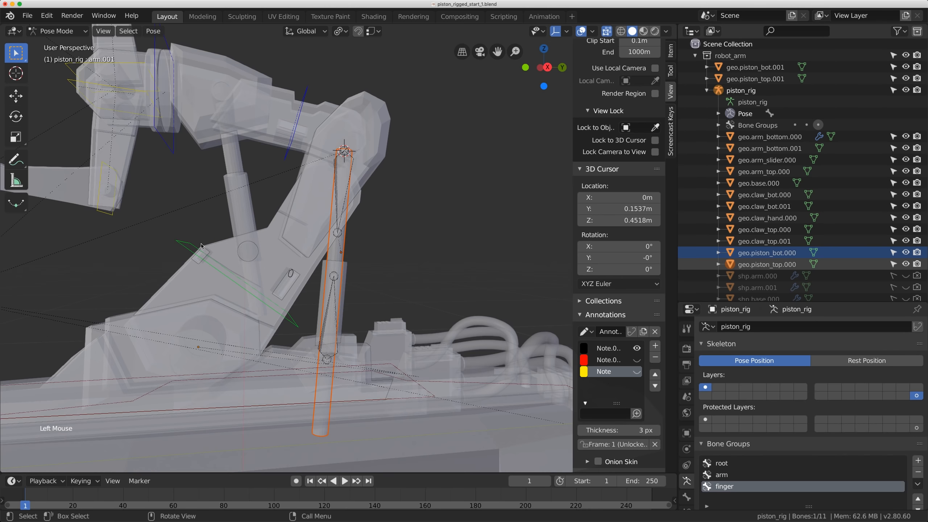
# - Test-rotate the arm.001 bone to check how the piston meshes follow, and cancel the rotation
pyautogui.press('r')
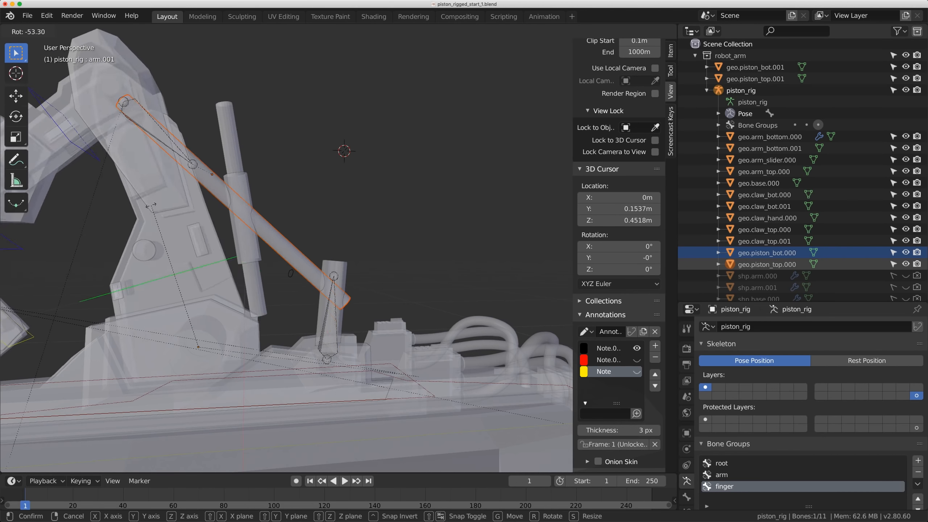
pyautogui.rightClick(195, 212)
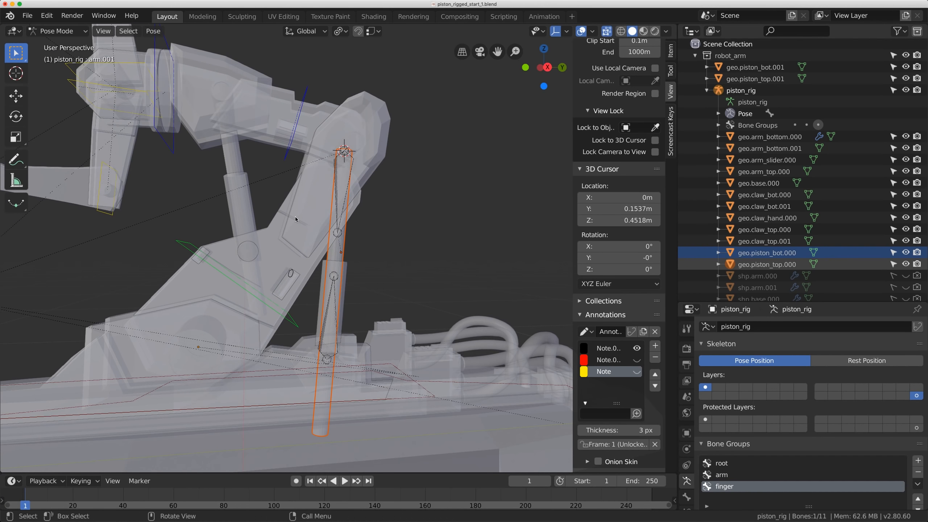
# - Select the lower piston bone and rename it piston_bottom_1
pyautogui.scroll(-4, 357, 234)
pyautogui.scroll(3, 358, 235)
pyautogui.moveTo(361, 238); pyautogui.dragTo(324, 273, button='middle')
pyautogui.scroll(1, 352, 252)
pyautogui.scroll(1, 324, 274)
pyautogui.click(324, 272)
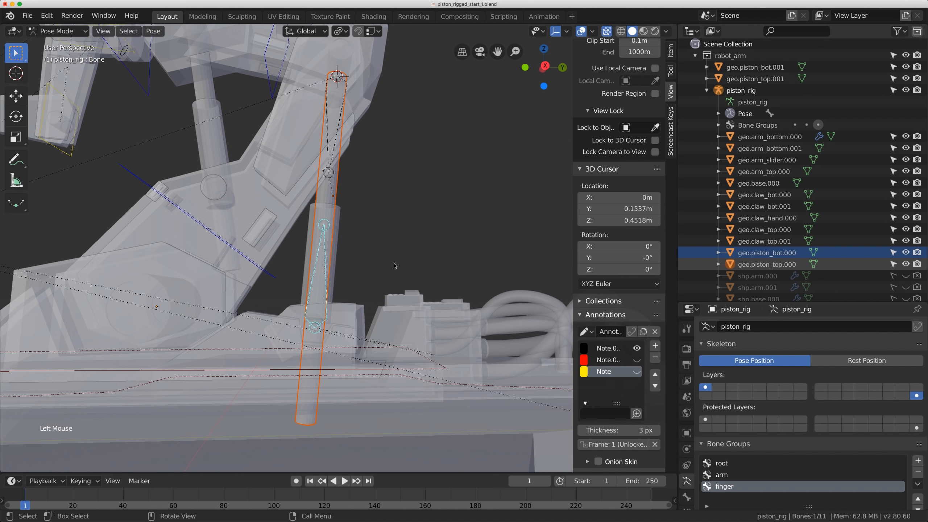
pyautogui.click(687, 496)
pyautogui.click(755, 330)
pyautogui.write('Piston_bottom_1')
pyautogui.press('Return')
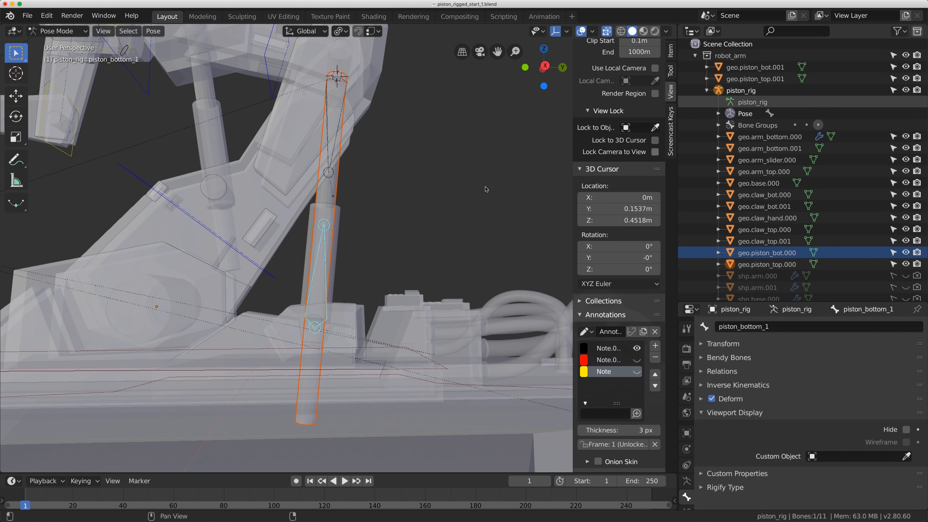
# - Select the upper piston bone and rename it piston_top_1
pyautogui.click(326, 145)
pyautogui.doubleClick(754, 327)
pyautogui.write('piston')
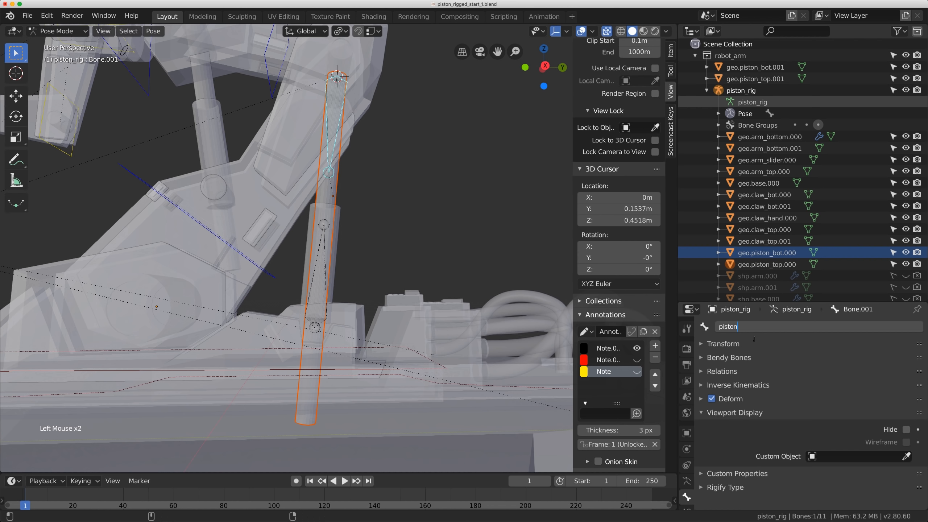
pyautogui.write('_top_1')
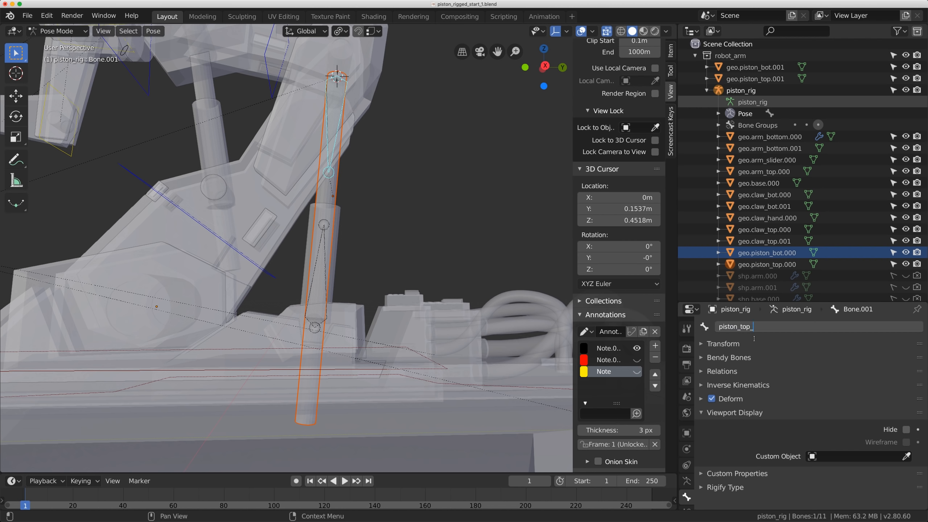
pyautogui.press('Return')
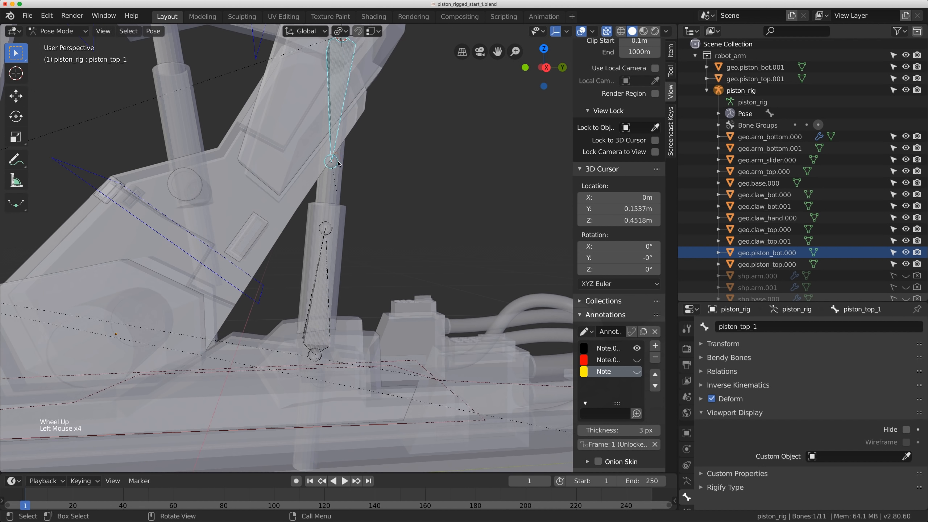
# - Enlarge the Properties editor and add a Damped Track constraint to the piston_top_1 bone
pyautogui.keyDown('shift'); pyautogui.moveTo(362, 197); pyautogui.dragTo(353, 174, button='middle'); pyautogui.keyUp('shift')
pyautogui.scroll(1, 353, 174)
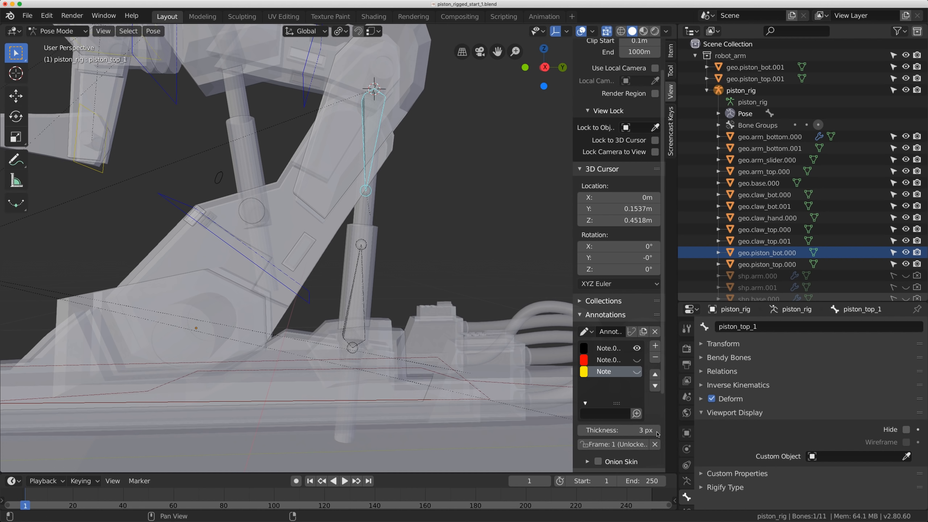
pyautogui.scroll(-6, 685, 473)
pyautogui.scroll(-7, 685, 473)
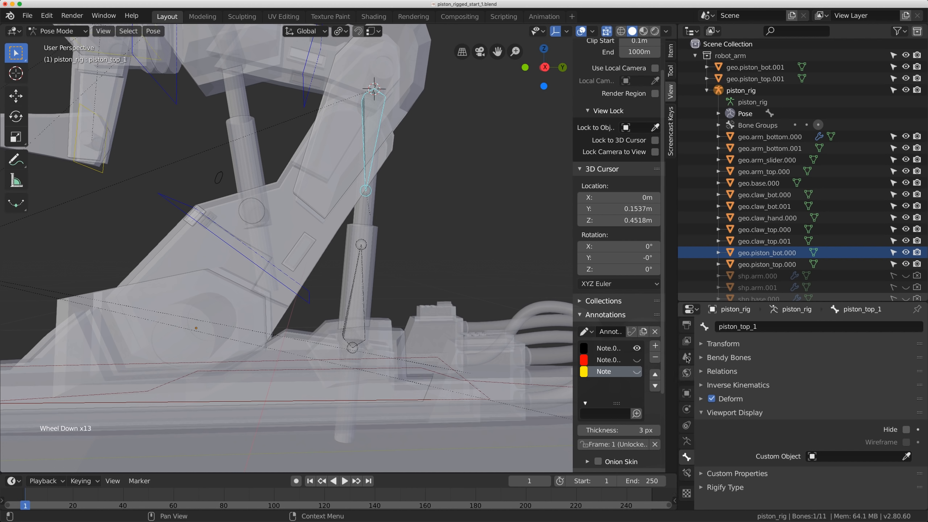
pyautogui.moveTo(697, 303); pyautogui.dragTo(698, 124)
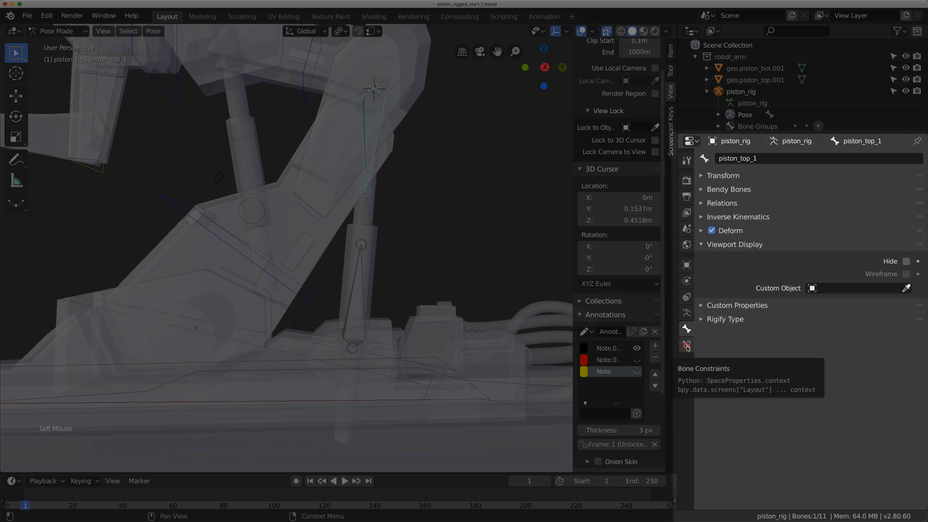
pyautogui.click(686, 345)
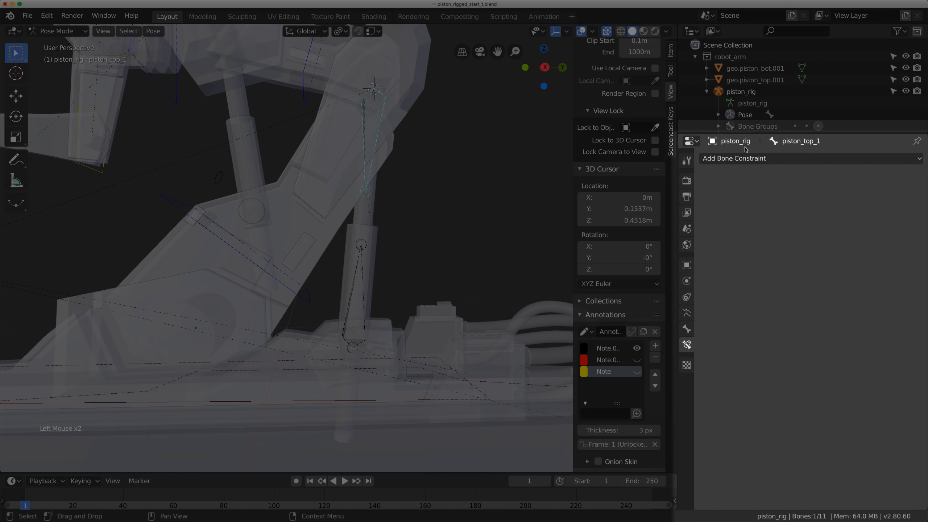
pyautogui.click(740, 161)
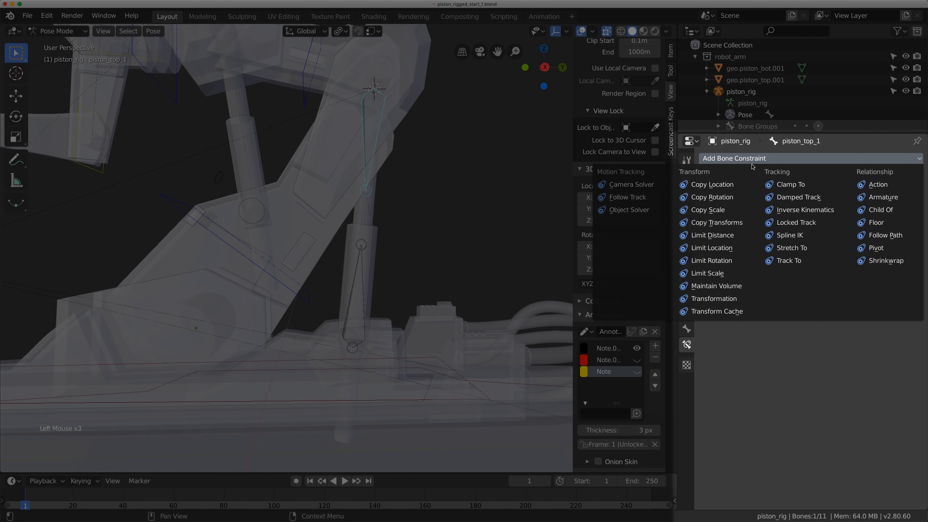
pyautogui.click(800, 197)
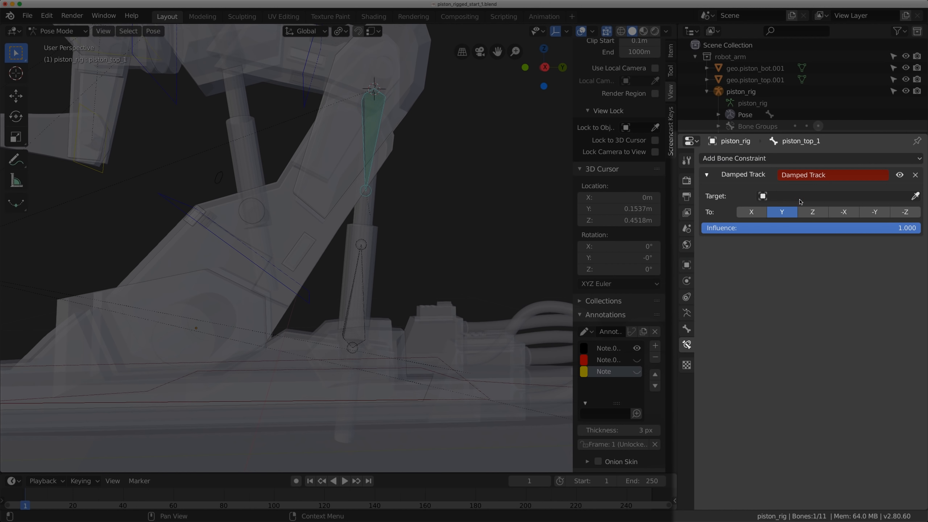
# - Set the Damped Track target to piston_rig and its target bone to piston_bottom_1
pyautogui.click(799, 199)
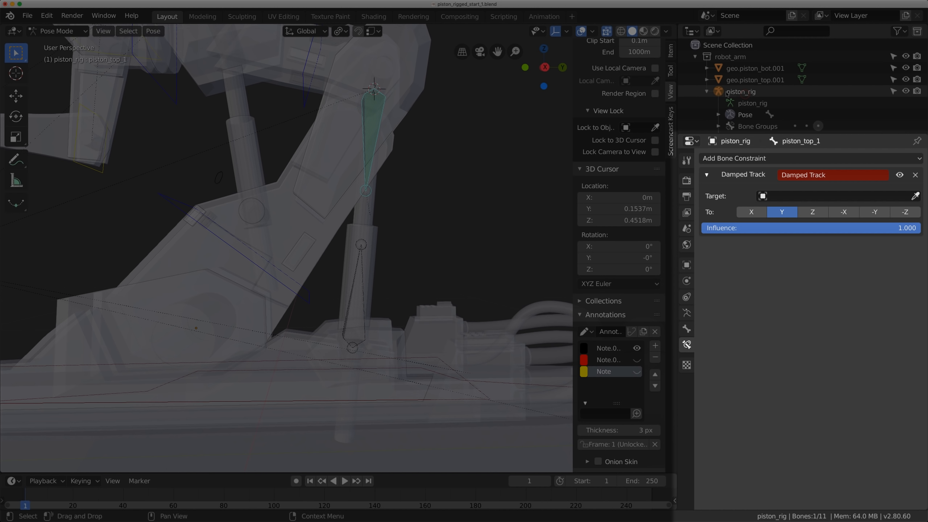
pyautogui.click(774, 194)
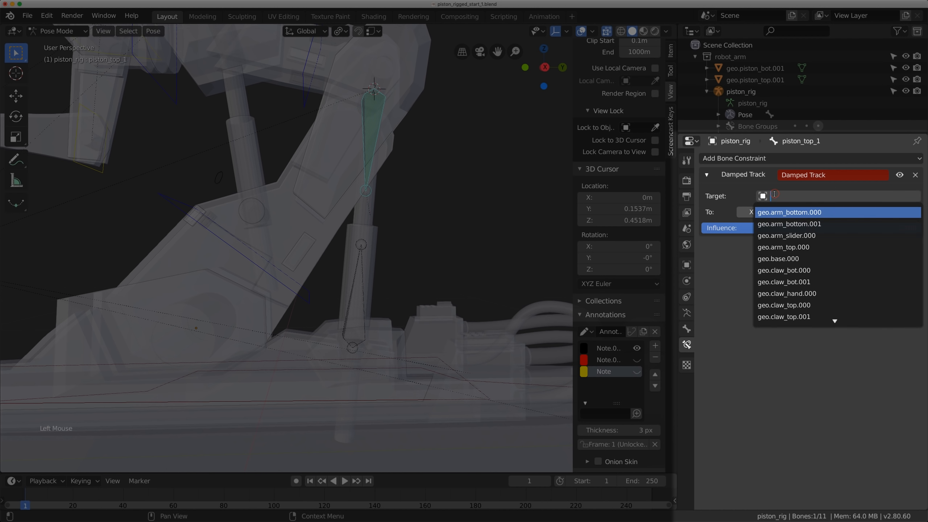
pyautogui.write('piston_rig')
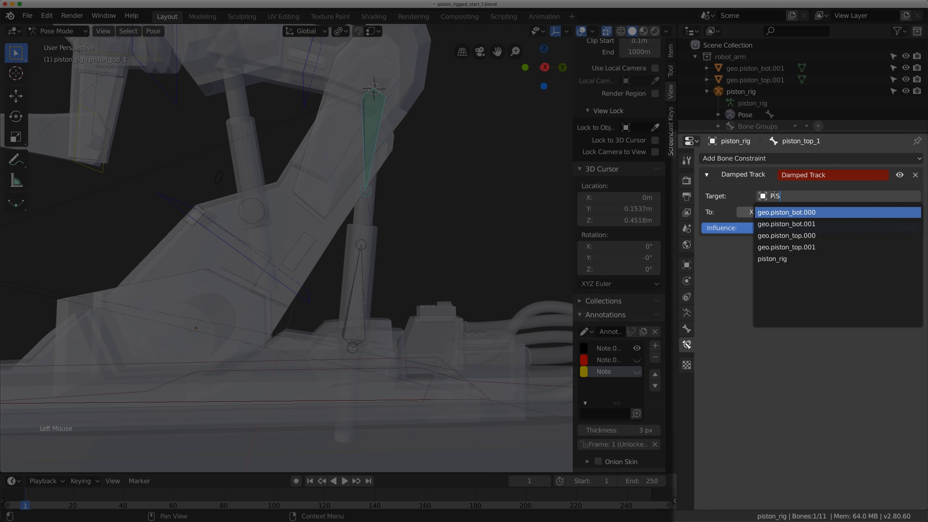
pyautogui.click(784, 258)
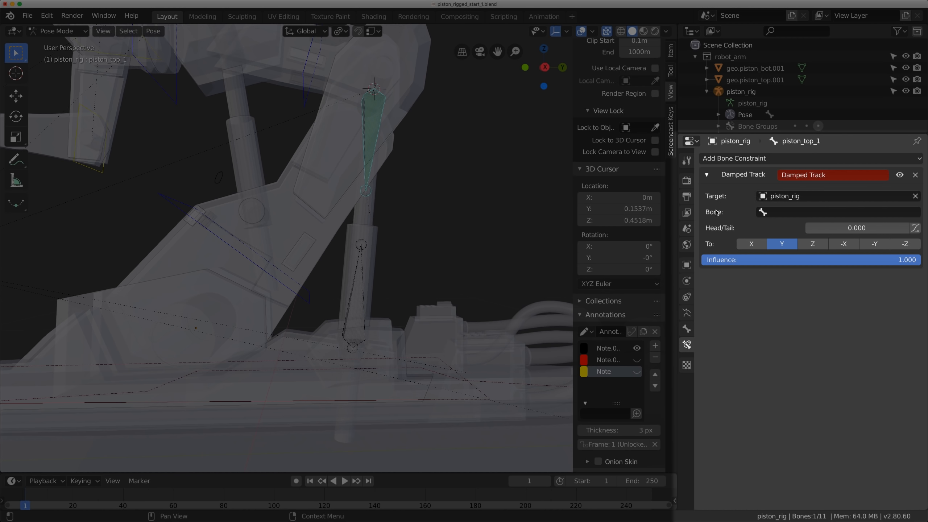
pyautogui.click(778, 211)
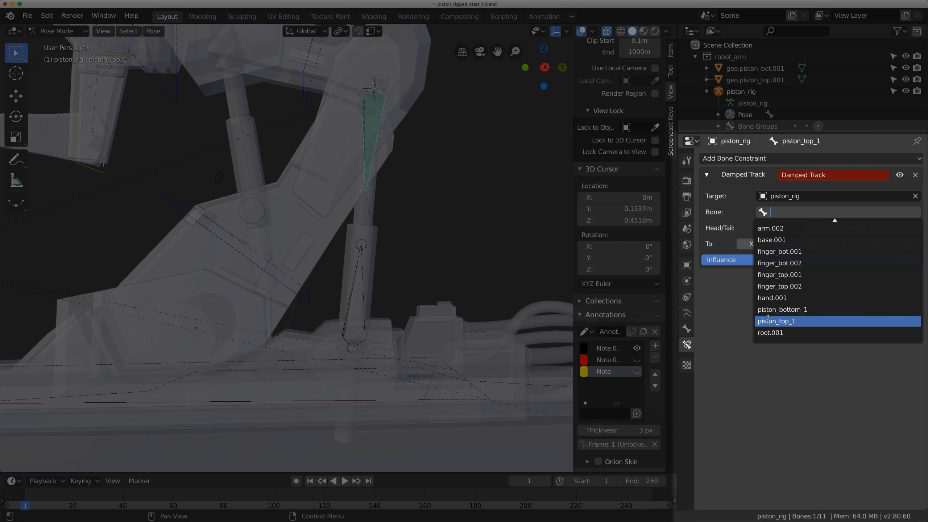
pyautogui.click(775, 310)
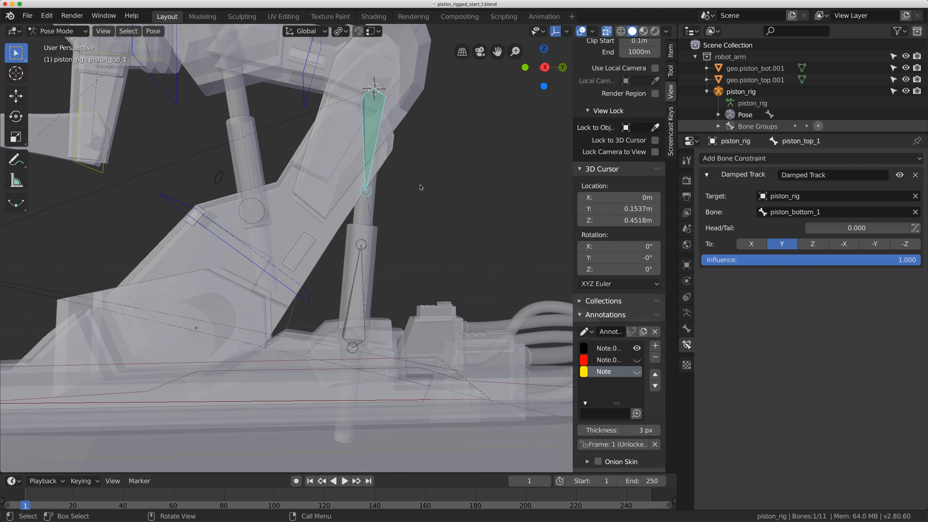
# - Test-rotate the arm.001 bone to check the upper piston's tracking, and cancel the rotation
pyautogui.scroll(-2, 206, 193)
pyautogui.scroll(1, 203, 209)
pyautogui.click(202, 212)
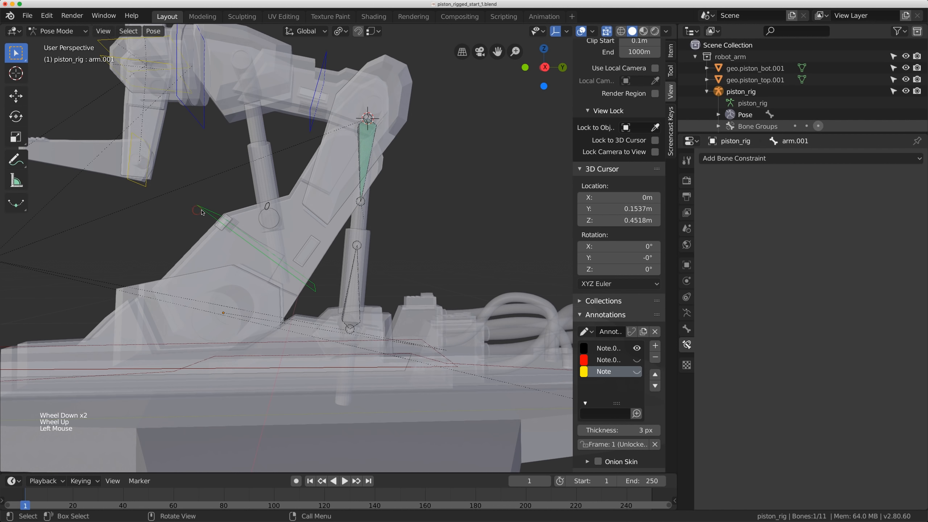
pyautogui.press('r')
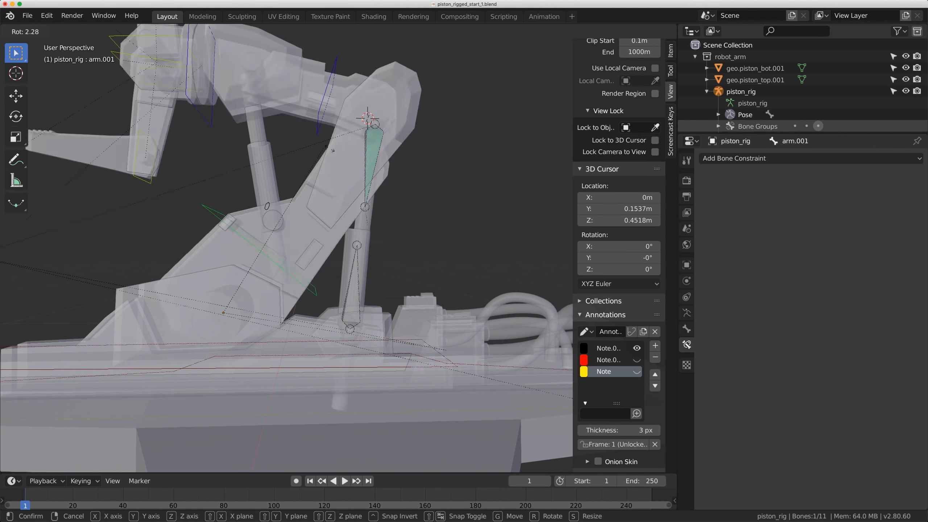
pyautogui.click(347, 121)
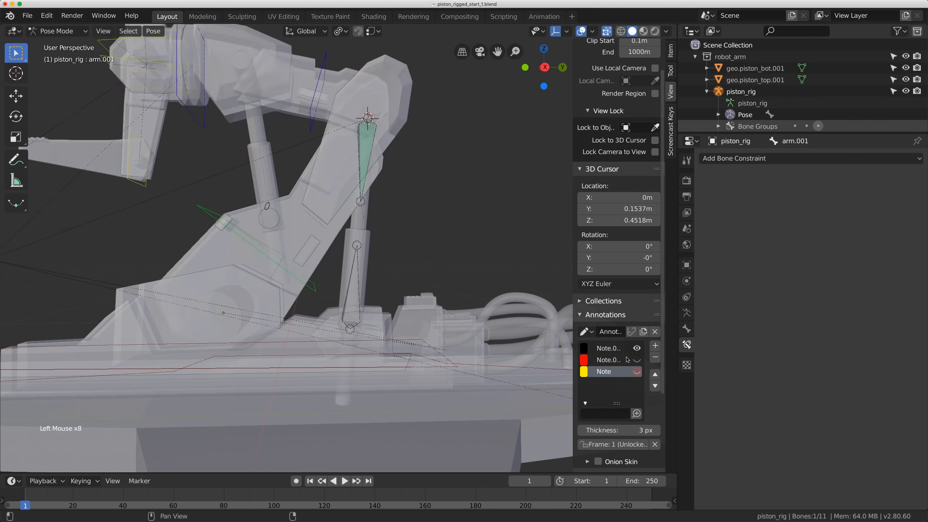
# - Draw curved arrows around the two piston bones on the black annotation layer, and hide that layer
pyautogui.click(613, 351)
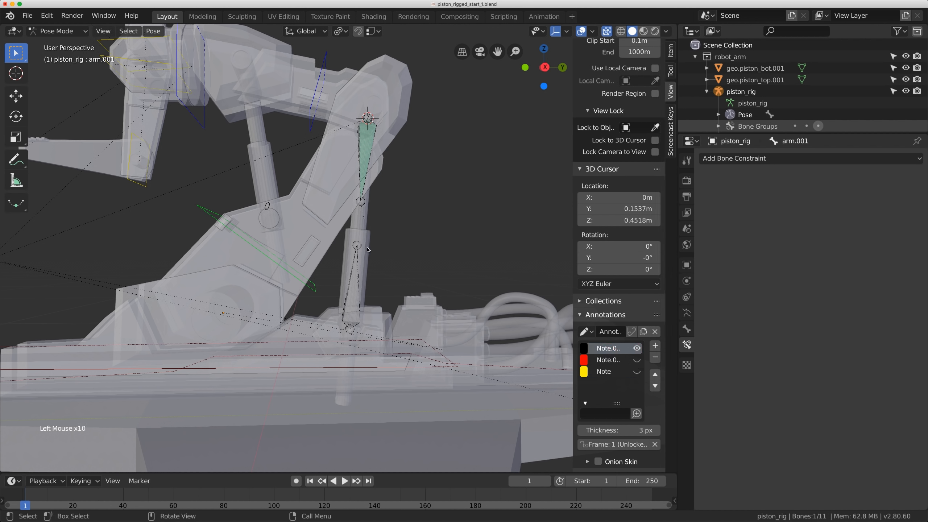
pyautogui.moveTo(354, 155)
pyautogui.mouseDown()
pyautogui.moveTo(315, 190)
pyautogui.moveTo(331, 250)
pyautogui.moveTo(387, 252)
pyautogui.mouseUp()
pyautogui.moveTo(401, 180)
pyautogui.mouseDown()
pyautogui.moveTo(374, 161)
pyautogui.moveTo(380, 155)
pyautogui.mouseUp()
pyautogui.press('d')
pyautogui.moveTo(419, 229); pyautogui.dragTo(399, 230, button='middle')
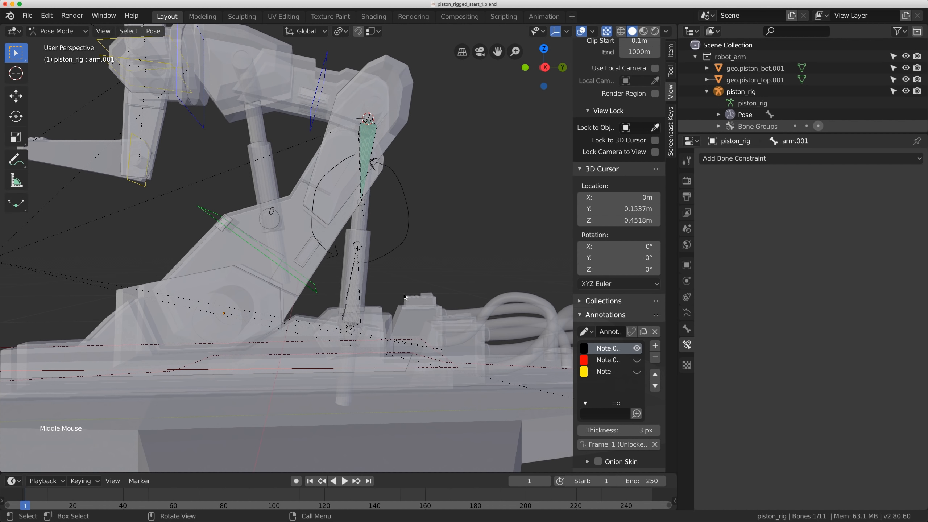
pyautogui.click(637, 348)
# - Turn off custom bone shapes in piston_rig's viewport display and select the piston_bottom_1 bone
pyautogui.click(314, 291)
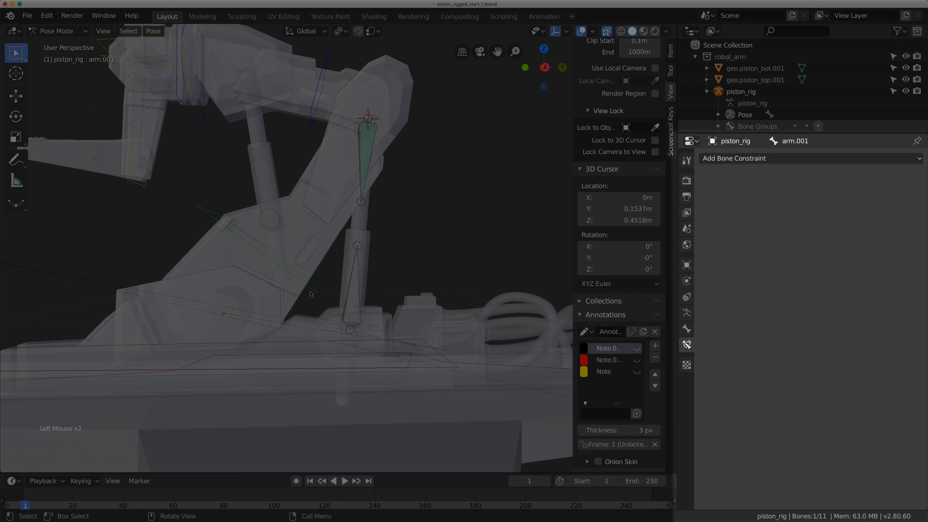
pyautogui.click(686, 312)
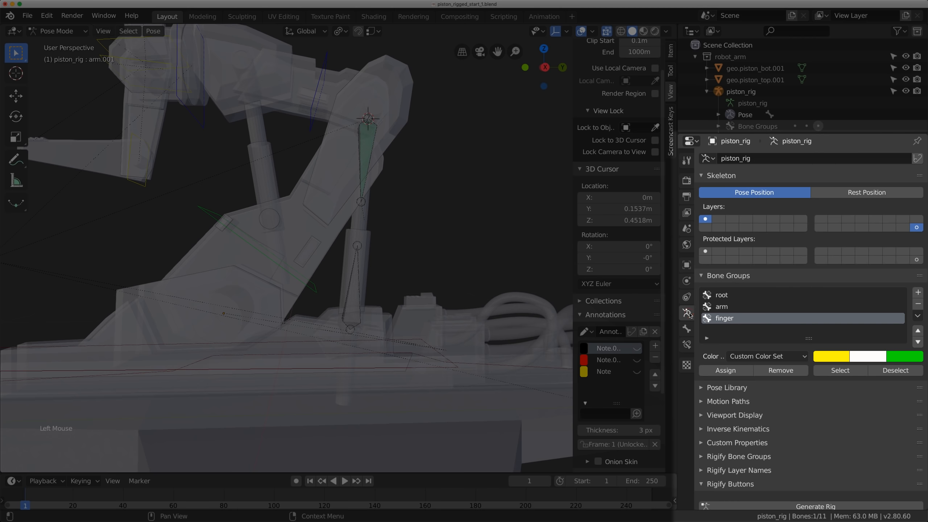
pyautogui.scroll(-3, 739, 452)
pyautogui.click(738, 379)
pyautogui.scroll(-2, 821, 400)
pyautogui.scroll(1, 821, 400)
pyautogui.click(822, 411)
pyautogui.moveTo(376, 219); pyautogui.dragTo(358, 266, button='middle')
pyautogui.click(358, 266)
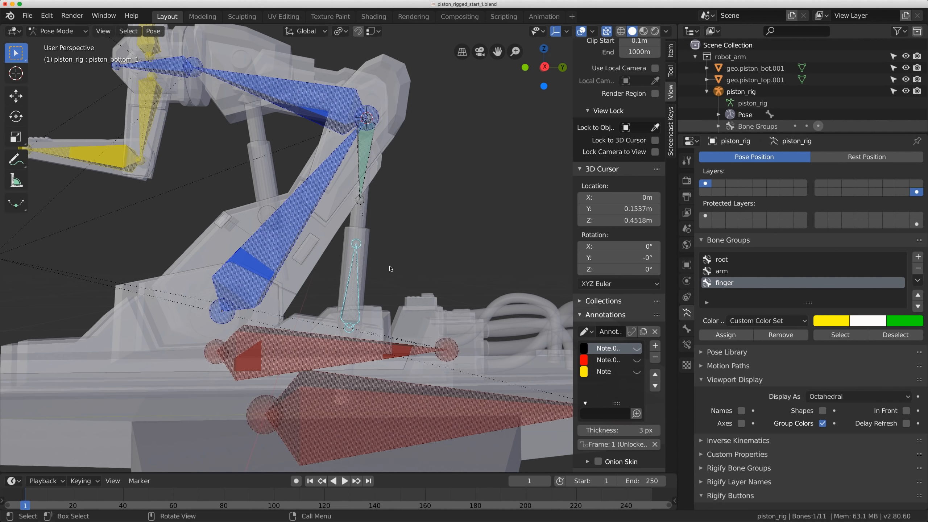
# - Add a new annotation layer and draw a line from the lower piston bone towards the lower arm
pyautogui.click(655, 345)
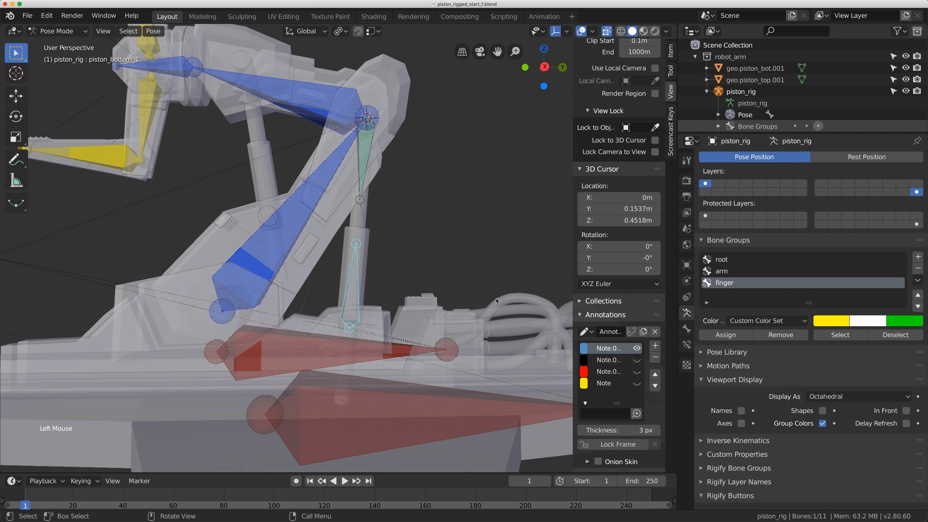
pyautogui.press('d')
pyautogui.moveTo(343, 280); pyautogui.dragTo(336, 264)
pyautogui.press('d')
pyautogui.moveTo(310, 231); pyautogui.dragTo(315, 238)
# - Change the new annotation layer's colour to light blue
pyautogui.click(584, 347)
pyautogui.moveTo(678, 201)
pyautogui.mouseDown()
pyautogui.moveTo(678, 192)
pyautogui.moveTo(633, 192)
pyautogui.mouseUp()
pyautogui.click(306, 210)
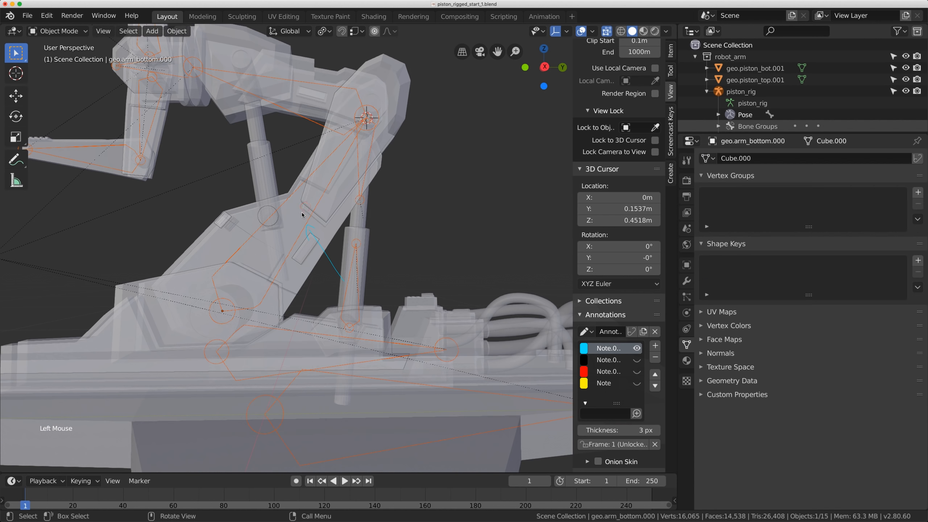
# - Select the lower arm's large bone in piston_rig and check its name in the bone properties
pyautogui.click(292, 199)
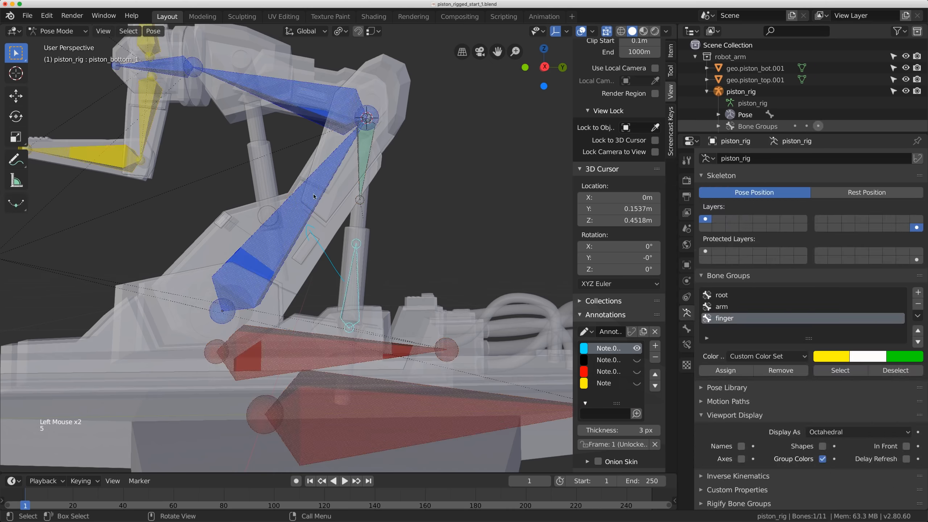
pyautogui.click(310, 199)
pyautogui.click(345, 268)
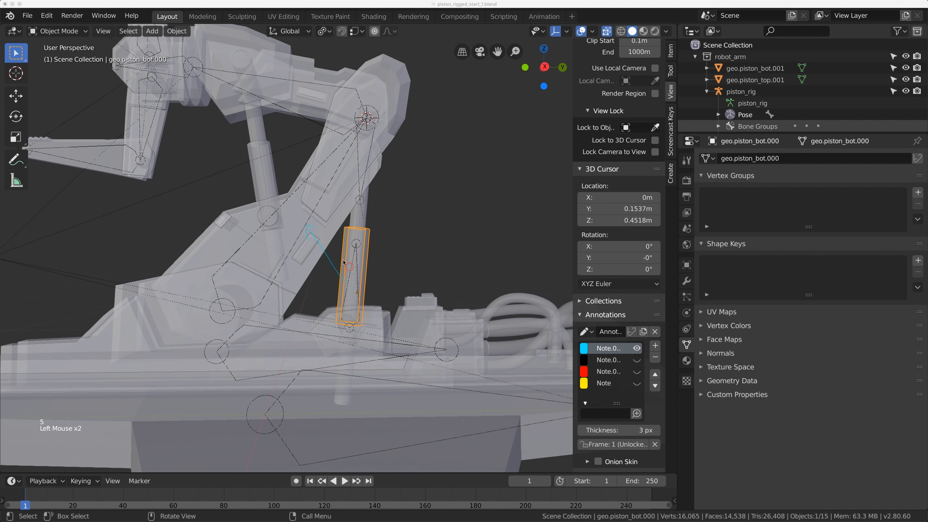
pyautogui.click(296, 201)
pyautogui.click(293, 195)
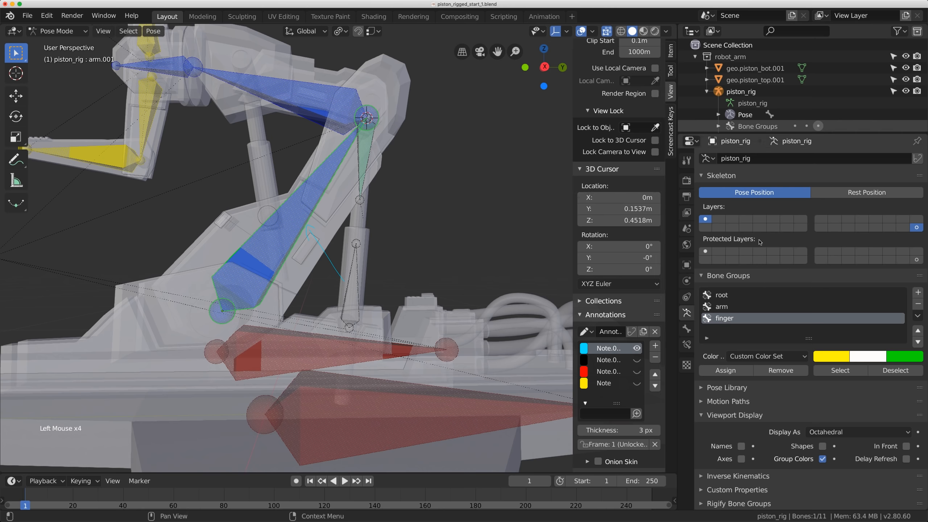
pyautogui.click(687, 329)
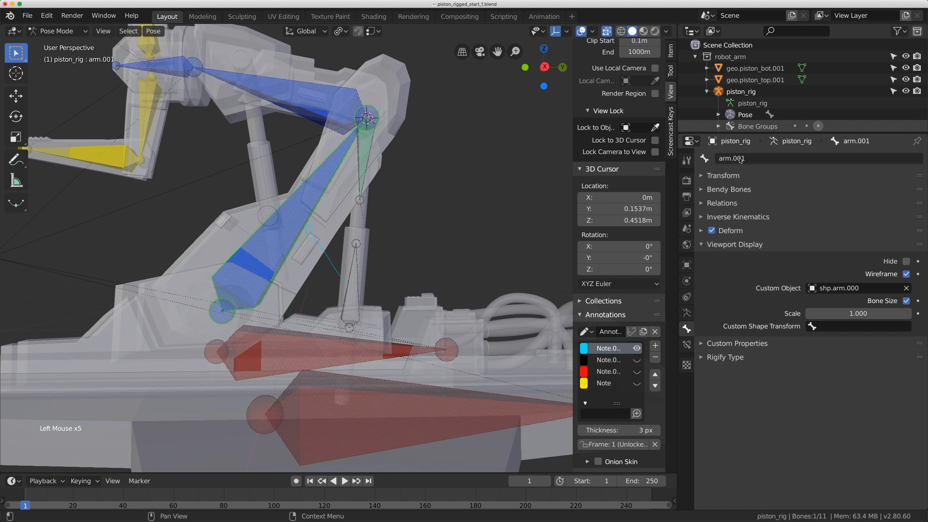
# - Add a Damped Track constraint to the piston_bottom_1 bone, targeting the arm.001 bone of piston_rig
pyautogui.click(349, 264)
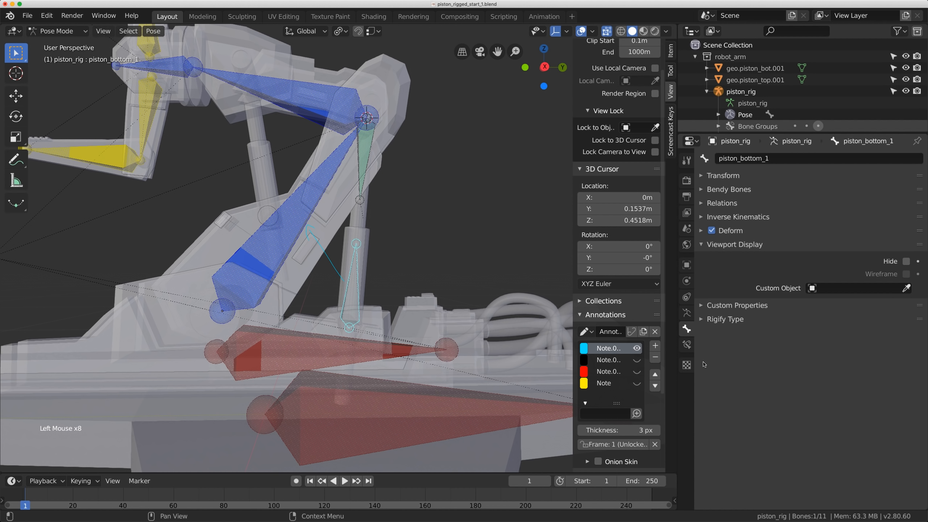
pyautogui.click(687, 345)
pyautogui.click(741, 159)
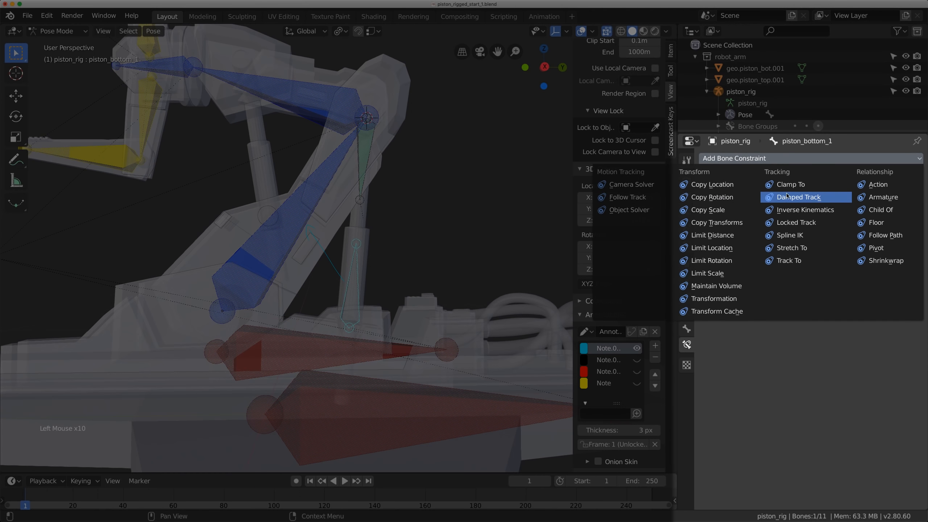
pyautogui.click(786, 197)
pyautogui.click(787, 197)
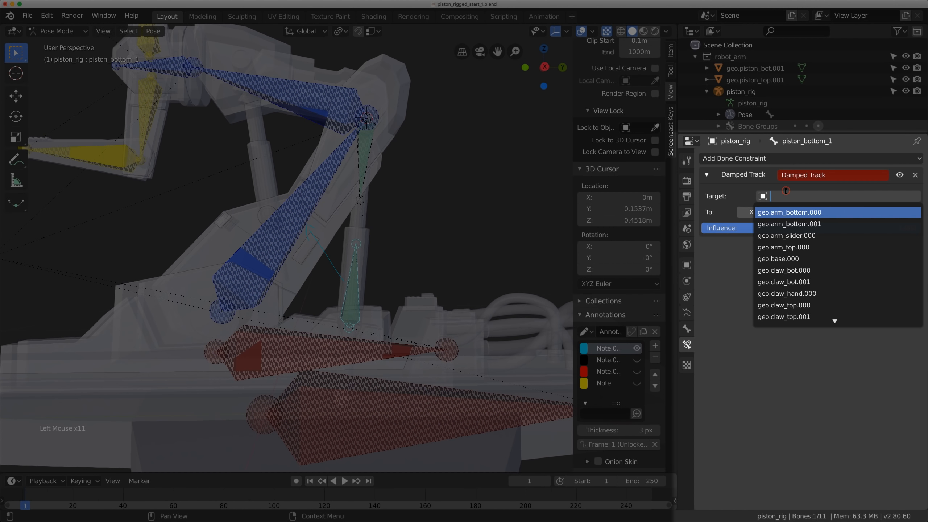
pyautogui.write('RIG')
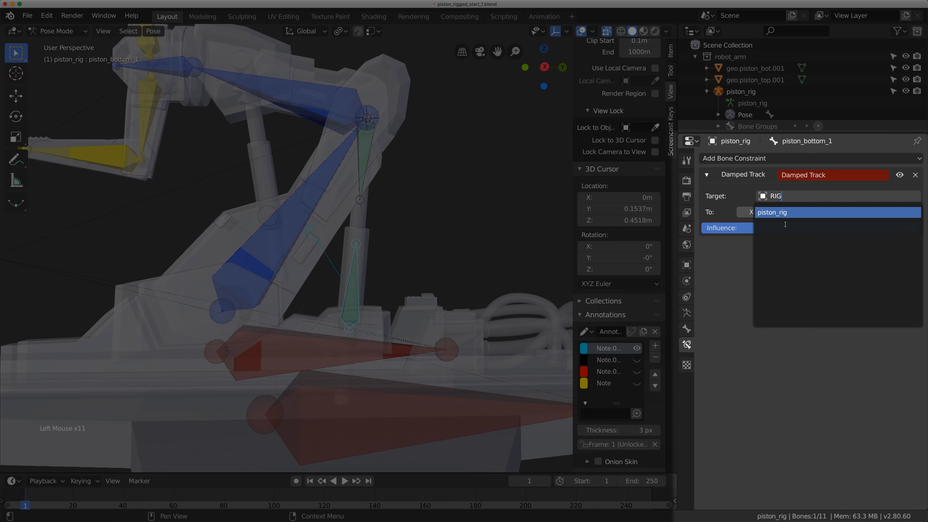
pyautogui.click(779, 212)
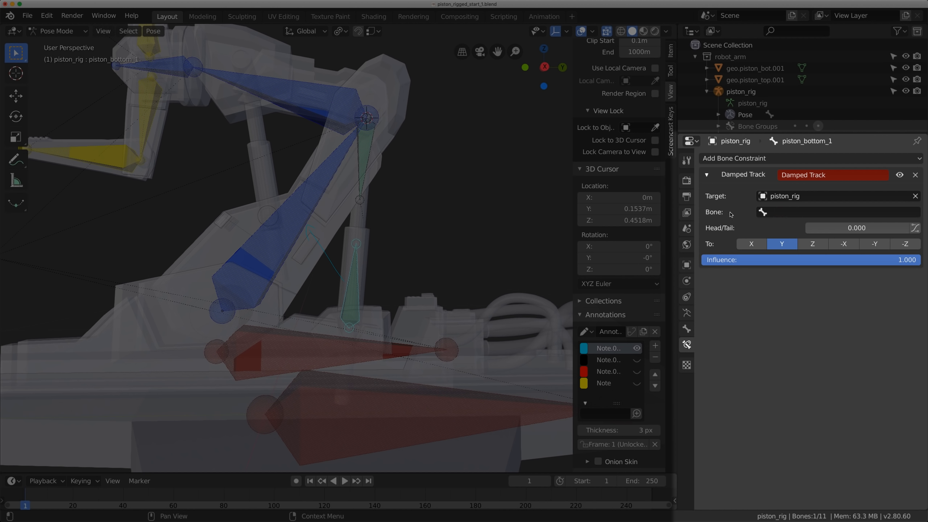
pyautogui.click(777, 212)
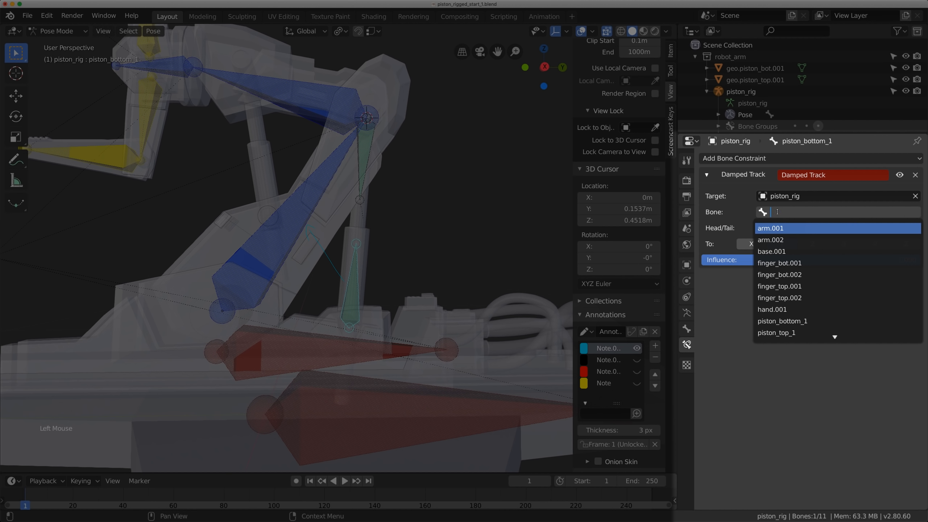
pyautogui.write('A')
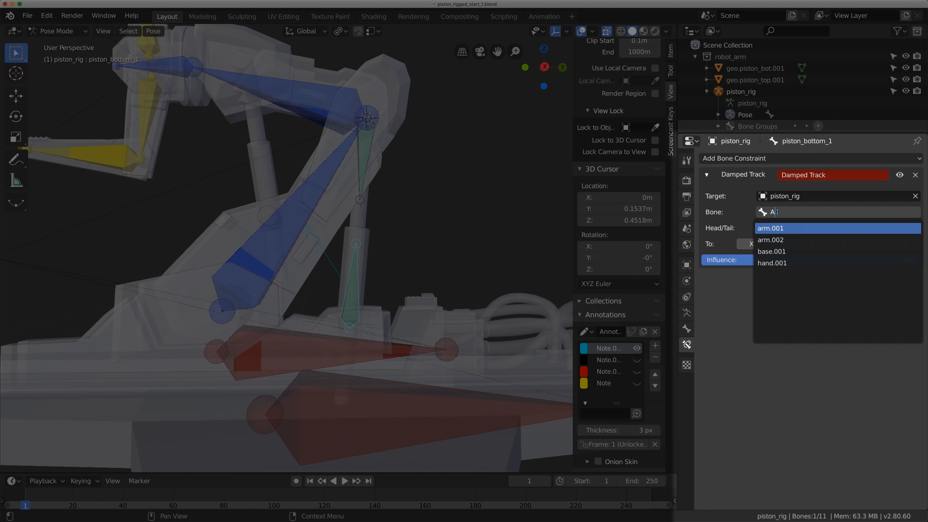
pyautogui.click(775, 228)
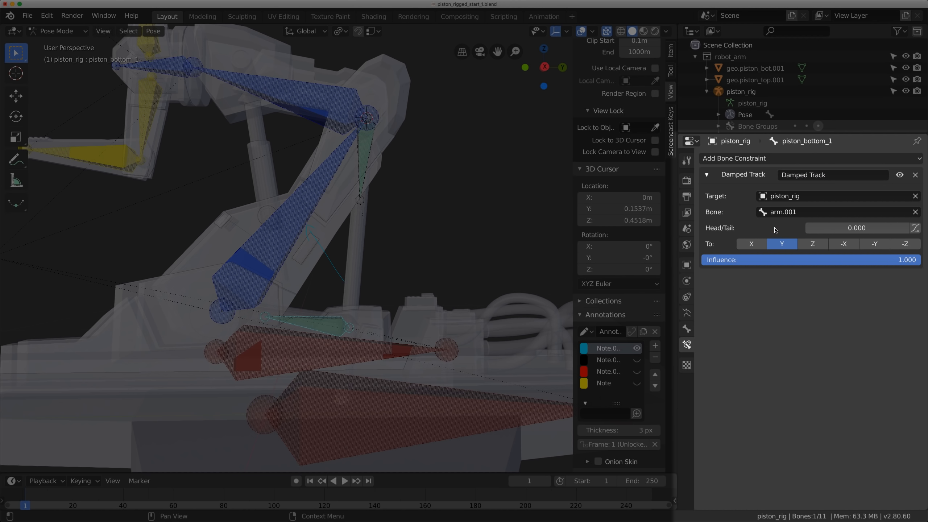
# - Draw a curved annotation from the head to the tail of arm.001, and move the constraint's Head/Tail target to the bone's tail
pyautogui.moveTo(323, 319); pyautogui.dragTo(304, 336, button='middle')
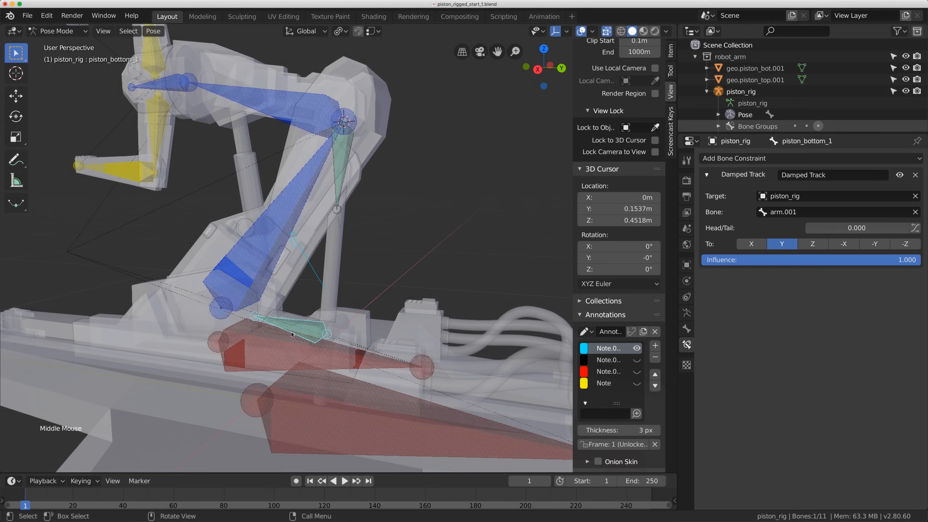
pyautogui.moveTo(241, 305)
pyautogui.mouseDown()
pyautogui.moveTo(230, 296)
pyautogui.moveTo(215, 325)
pyautogui.moveTo(233, 307)
pyautogui.moveTo(218, 303)
pyautogui.moveTo(221, 216)
pyautogui.moveTo(296, 143)
pyautogui.mouseUp()
pyautogui.press('d')
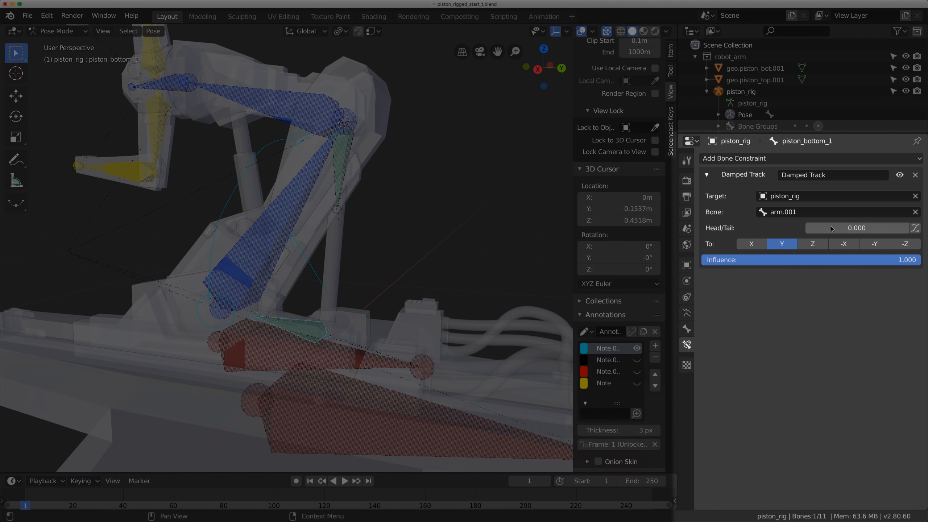
pyautogui.moveTo(827, 229); pyautogui.dragTo(888, 229)
# - Select the arm.001 bone and rotate it to test how the lower piston bone tracks its tail
pyautogui.click(294, 187)
pyautogui.scroll(-3, 293, 187)
pyautogui.moveTo(294, 187); pyautogui.dragTo(393, 175, button='middle')
pyautogui.scroll(3, 393, 175)
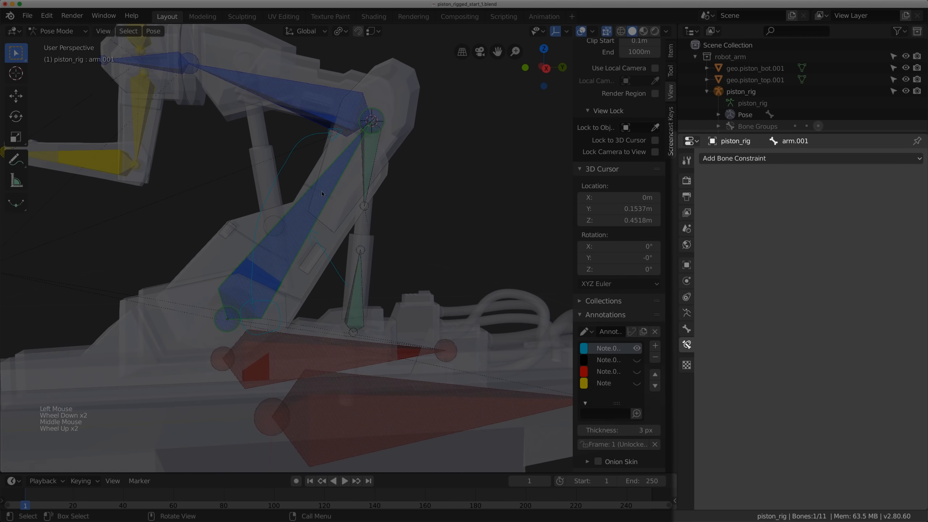
pyautogui.press('r')
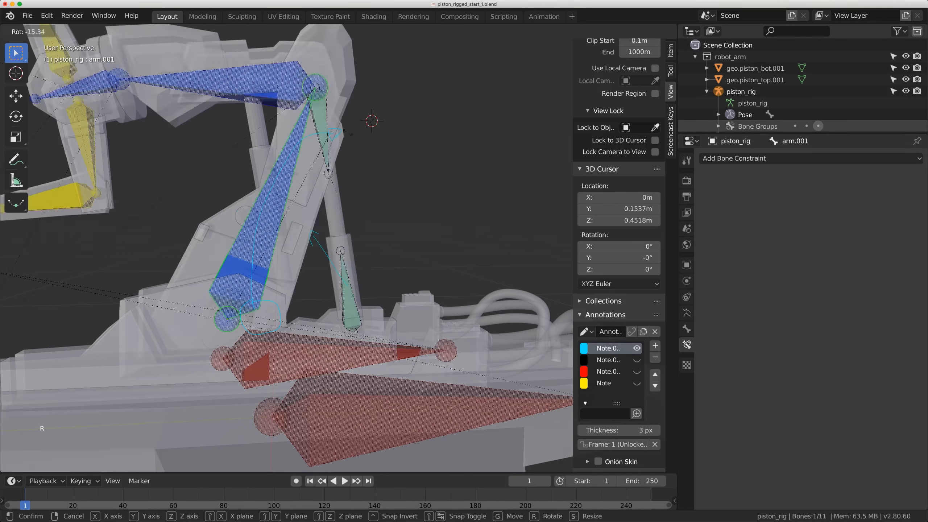
pyautogui.click(386, 162)
# - Turn off X-ray and re-enable custom bone shapes in piston_rig's viewport display
pyautogui.hotkey('alt', 'z')
pyautogui.hotkey('ctrl', 'Tab')
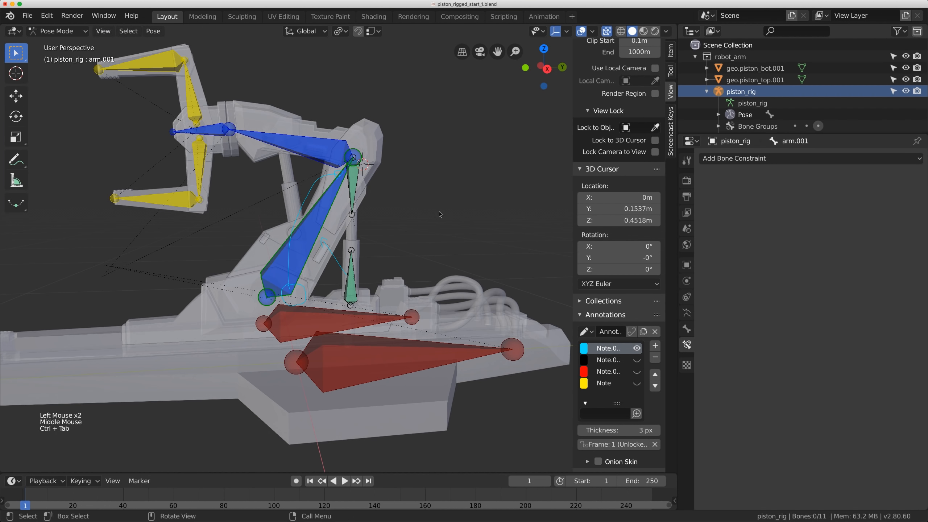
pyautogui.click(687, 313)
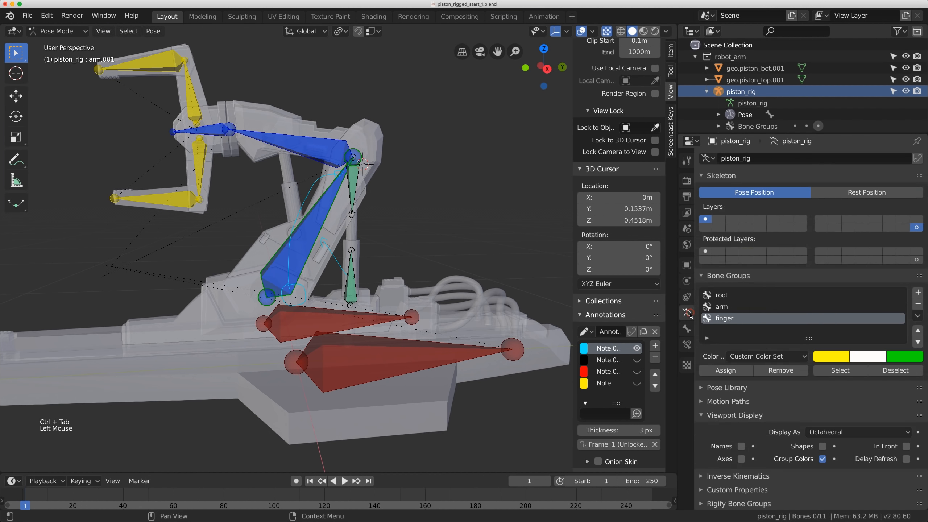
pyautogui.click(822, 445)
# - Rotate arm.001 and arm.002 to test the rig, clearing each bone's rotation and location after its test
pyautogui.press('r')
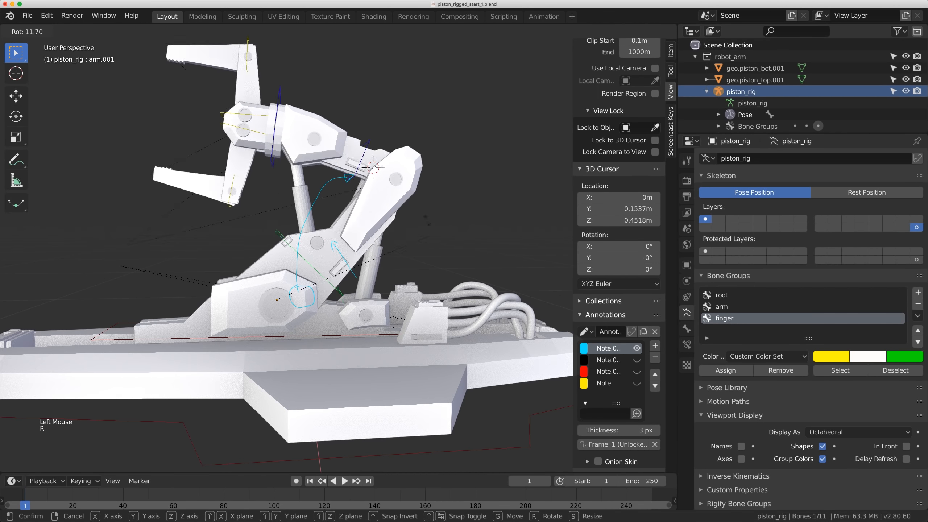
pyautogui.click(387, 195)
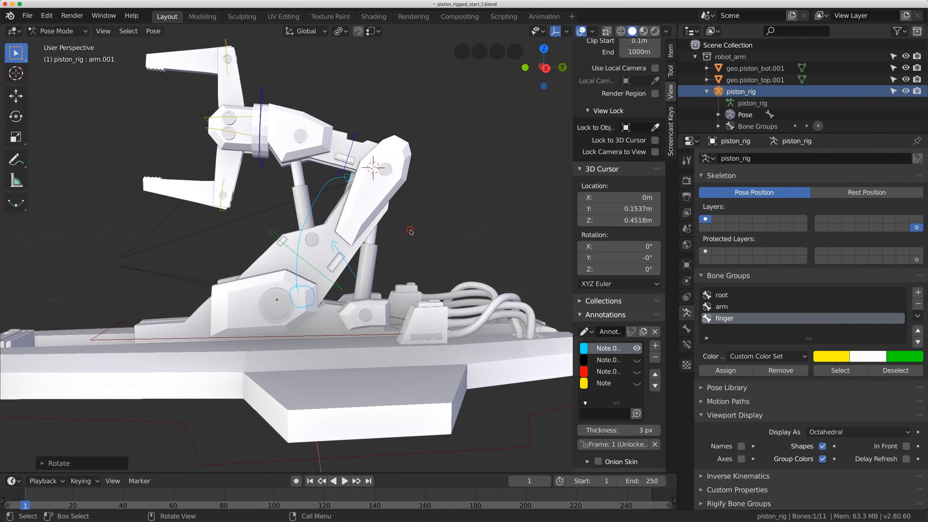
pyautogui.hotkey('alt', 'r')
pyautogui.hotkey('alt', 'g')
pyautogui.click(341, 154)
pyautogui.press('r')
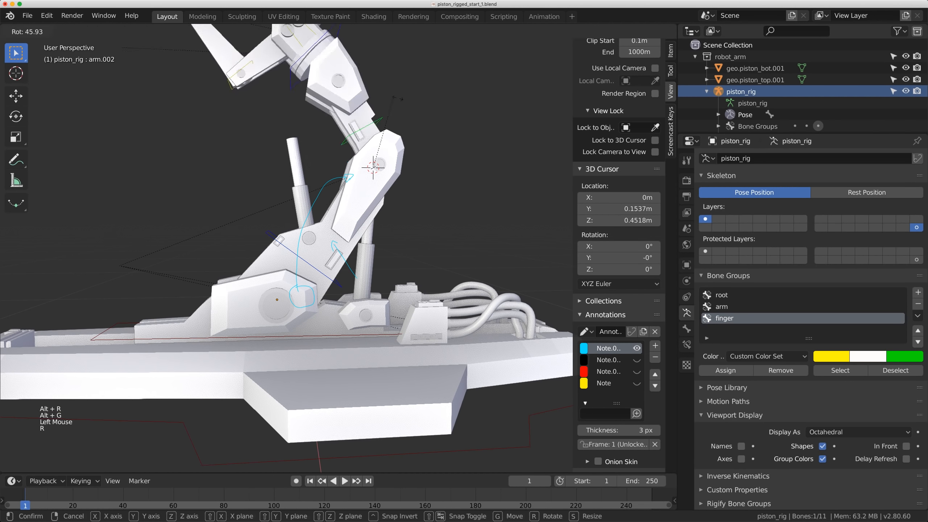
pyautogui.hotkey('alt', 'r')
pyautogui.hotkey('alt', 'g')
# - Open the geo.arm_bottom.001 mesh for editing and turn on X-ray to reveal its internal pin
pyautogui.moveTo(295, 197); pyautogui.dragTo(314, 208, button='middle')
pyautogui.scroll(3, 318, 182)
pyautogui.click(319, 183)
pyautogui.click(314, 208)
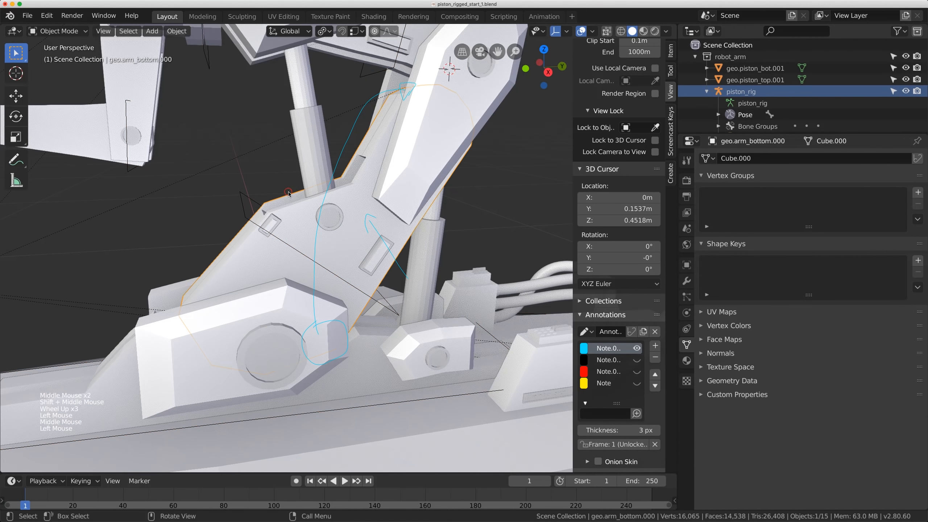
pyautogui.press('Tab')
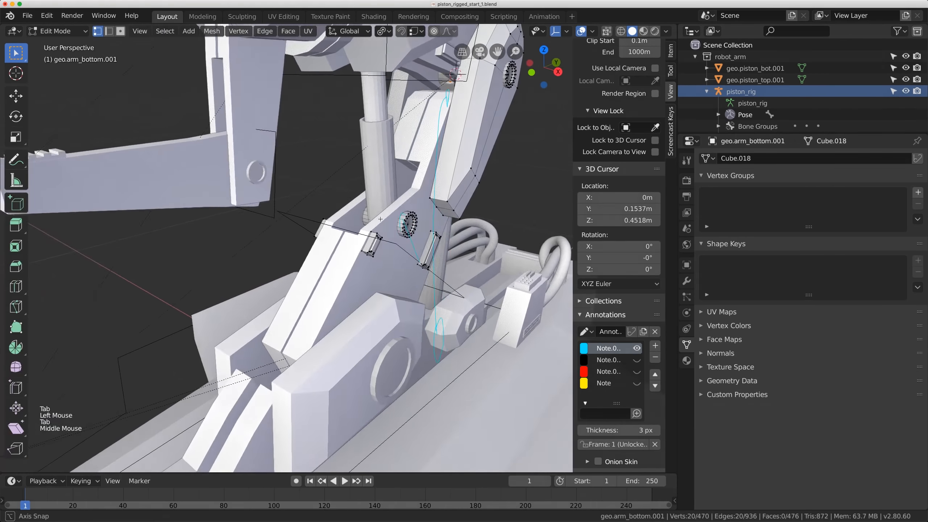
pyautogui.moveTo(329, 219); pyautogui.dragTo(351, 205, button='middle')
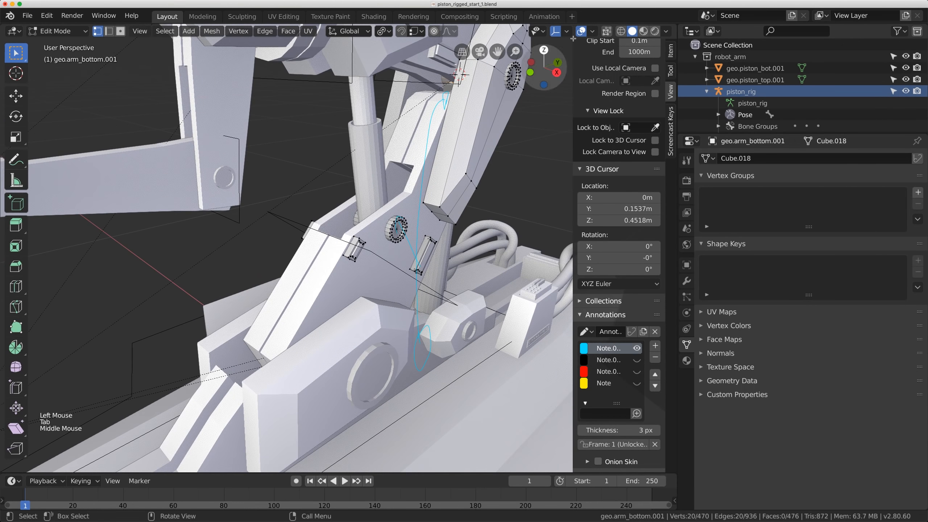
pyautogui.click(607, 31)
pyautogui.scroll(3, 402, 212)
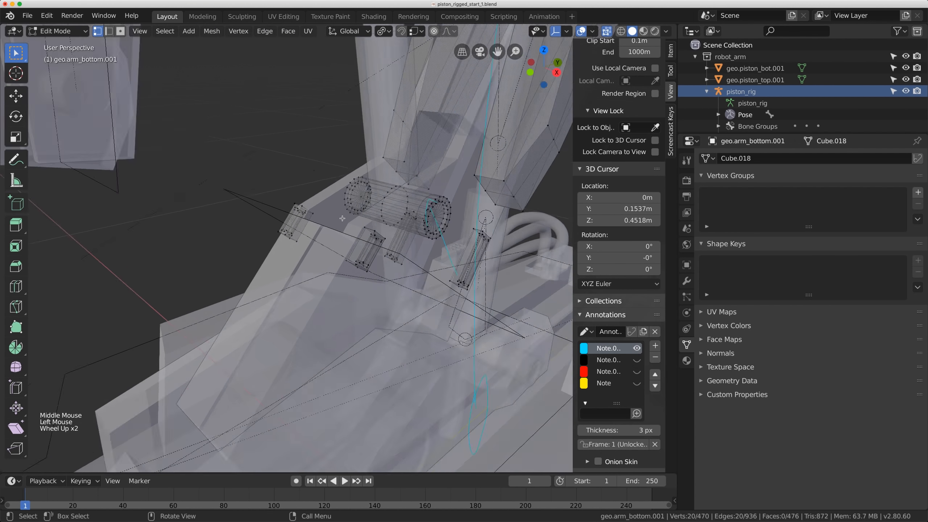
# - Select the middle edge loop of the pin in geo.arm_bottom.001, snap the 3D cursor to it, and return to Object Mode
pyautogui.keyDown('shift'); pyautogui.moveTo(402, 212); pyautogui.dragTo(376, 202, button='middle'); pyautogui.keyUp('shift')
pyautogui.keyDown('alt'); pyautogui.click(371, 182); pyautogui.keyUp('alt')
pyautogui.scroll(-5, 371, 182)
pyautogui.scroll(3, 370, 183)
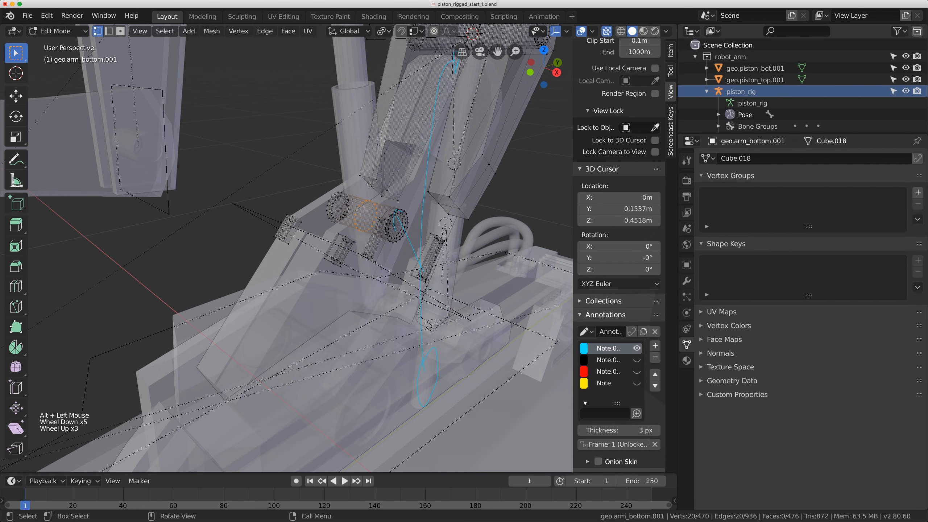
pyautogui.hotkey('shift', 's')
pyautogui.click(361, 251)
pyautogui.scroll(-3, 362, 250)
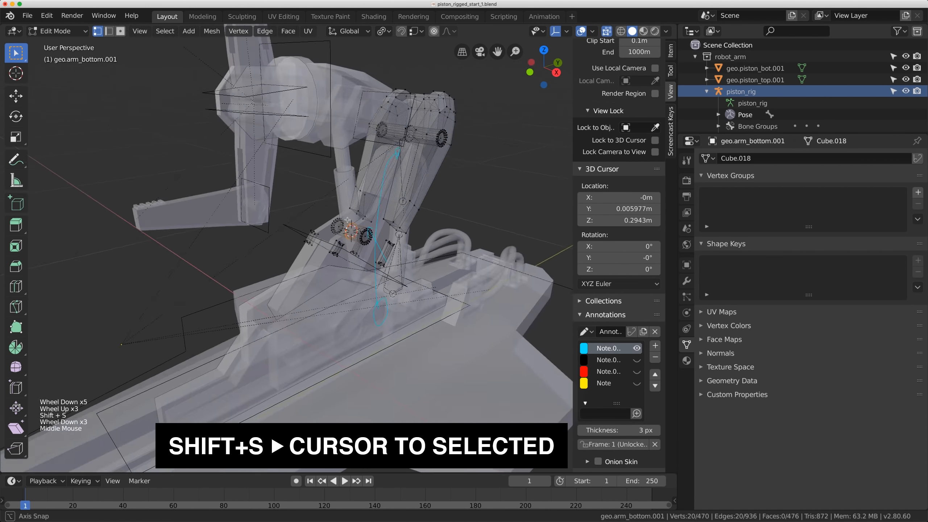
pyautogui.moveTo(362, 250); pyautogui.dragTo(347, 221, button='middle')
pyautogui.scroll(2, 347, 221)
pyautogui.scroll(-2, 338, 216)
pyautogui.press('Tab')
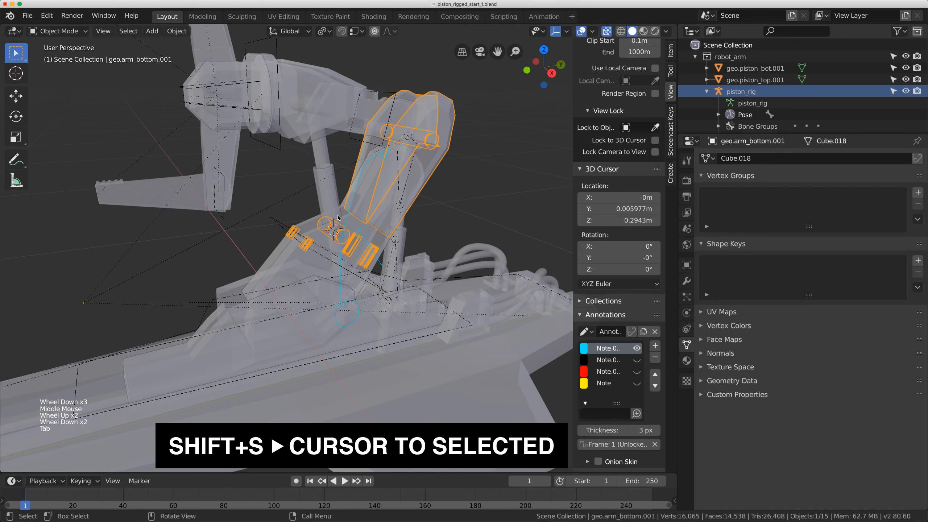
# - Add a new bone to piston_rig at the 3D cursor and scale it down to about the length of the upper piston's cylinder
pyautogui.doubleClick(279, 222)
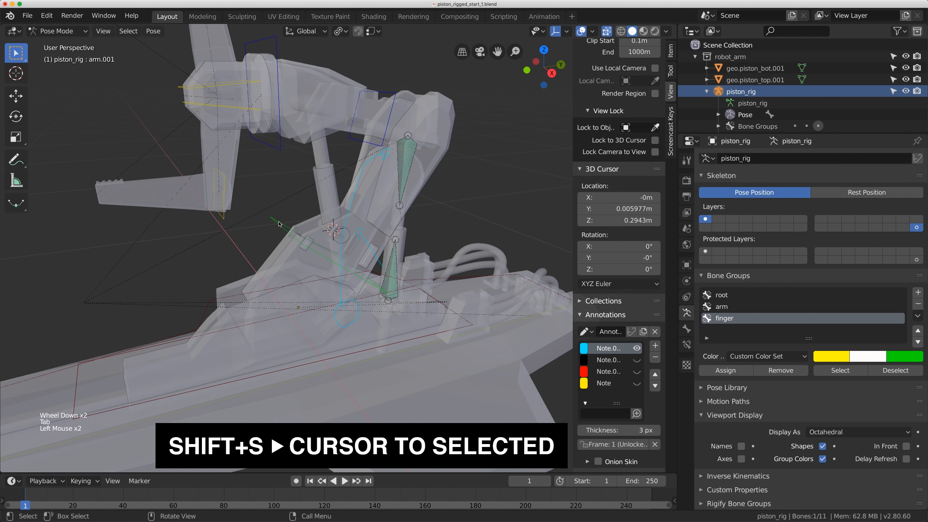
pyautogui.press('Tab')
pyautogui.press('Tab')
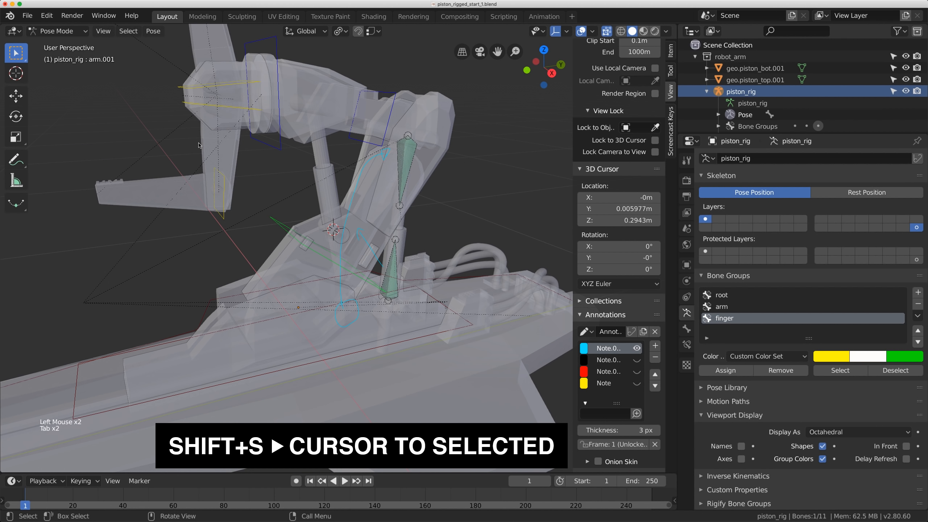
pyautogui.scroll(3, 349, 146)
pyautogui.click(349, 146)
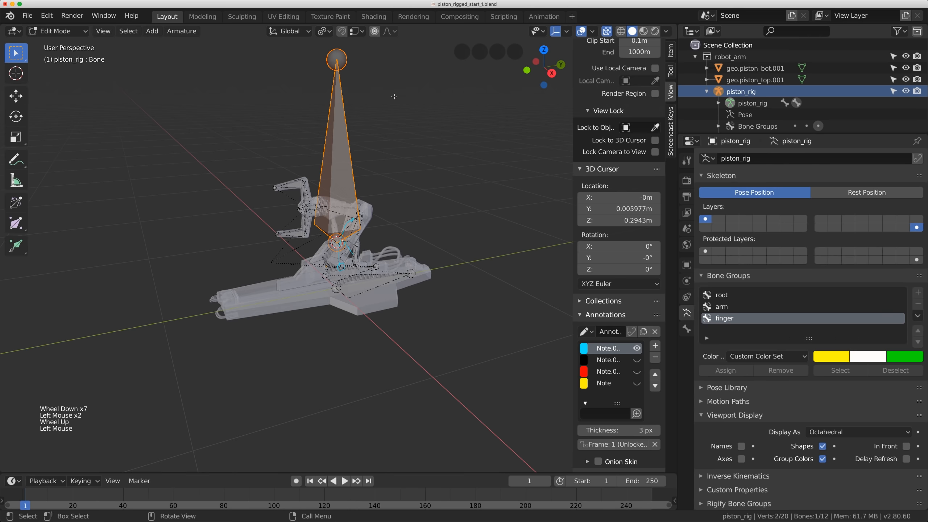
pyautogui.press('s')
pyautogui.click(349, 146)
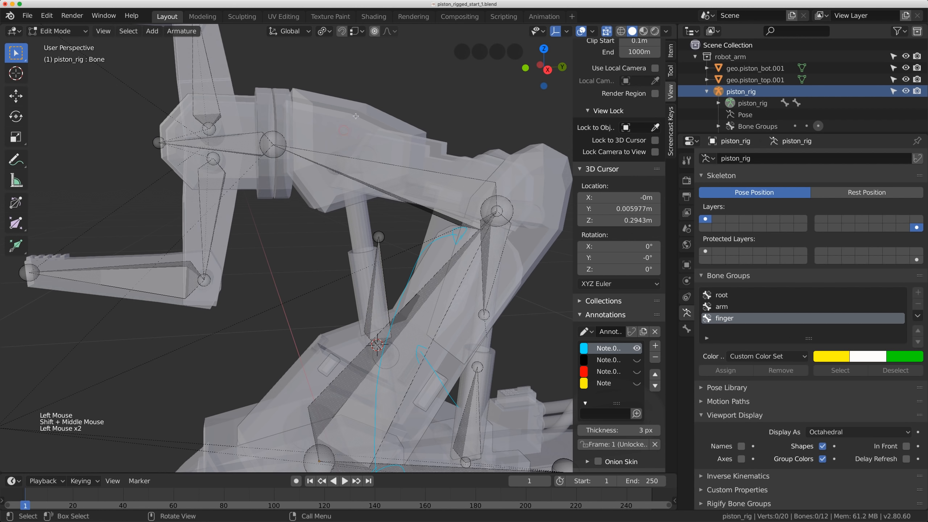
# - Open the geo.arm_top.000 mesh for editing and select the middle edge loop of its internal piston pin
pyautogui.press('Tab')
pyautogui.click(373, 112)
pyautogui.scroll(2, 373, 112)
pyautogui.keyDown('shift'); pyautogui.moveTo(373, 112); pyautogui.dragTo(385, 162, button='middle'); pyautogui.keyUp('shift')
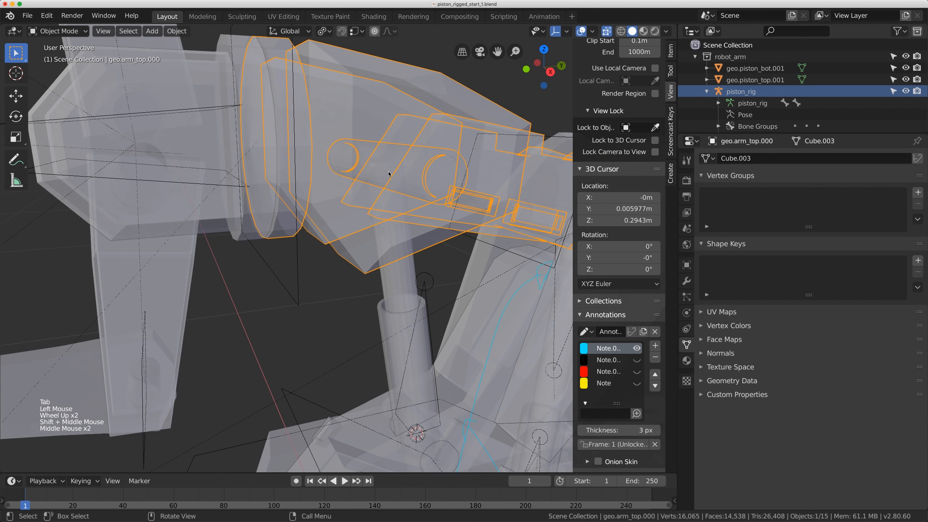
pyautogui.press('Tab')
pyautogui.click(382, 157)
pyautogui.scroll(-1, 382, 157)
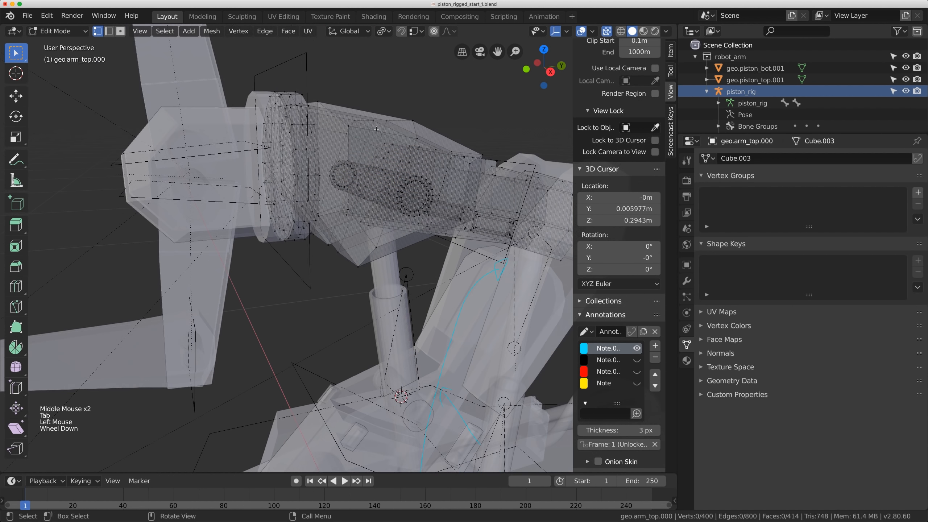
pyautogui.scroll(2, 371, 143)
pyautogui.keyDown('alt'); pyautogui.click(381, 116); pyautogui.keyUp('alt')
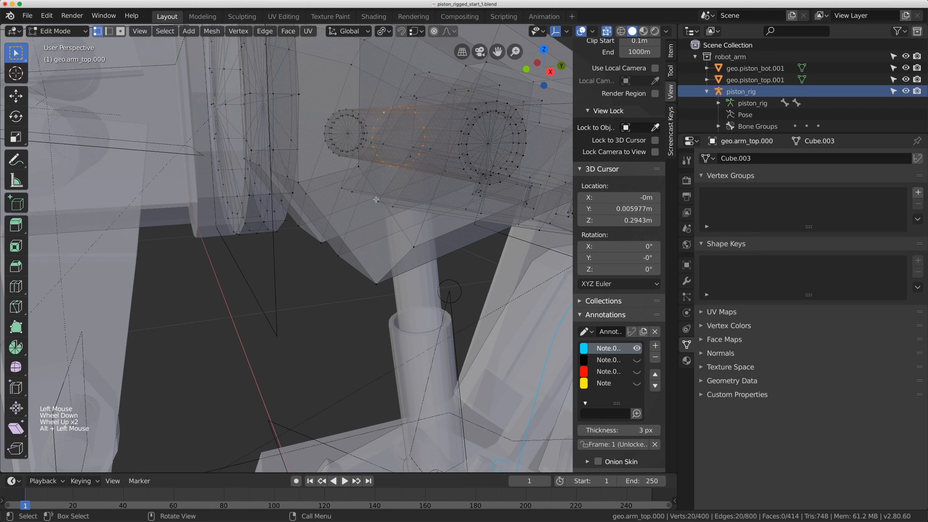
# - Snap the 3D cursor to the selected pin loop and return to Object Mode
pyautogui.scroll(-2, 381, 150)
pyautogui.moveTo(381, 150); pyautogui.dragTo(352, 190, button='middle')
pyautogui.hotkey('shift', 's')
pyautogui.click(367, 161)
pyautogui.middleClick(352, 190)
pyautogui.press('Tab')
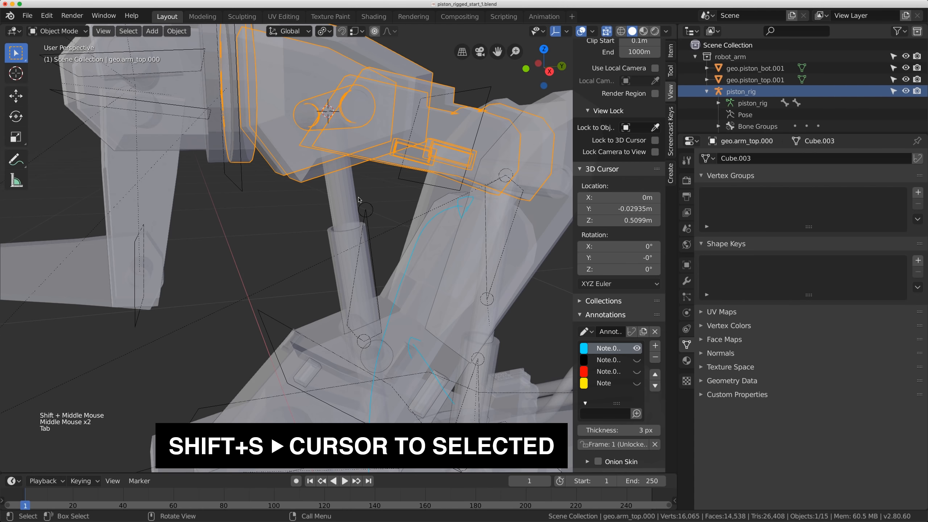
# - Open piston_rig for editing and snap the upper piston bone's tail to the 3D cursor
pyautogui.click(73, 31)
pyautogui.click(365, 210)
pyautogui.click(373, 209)
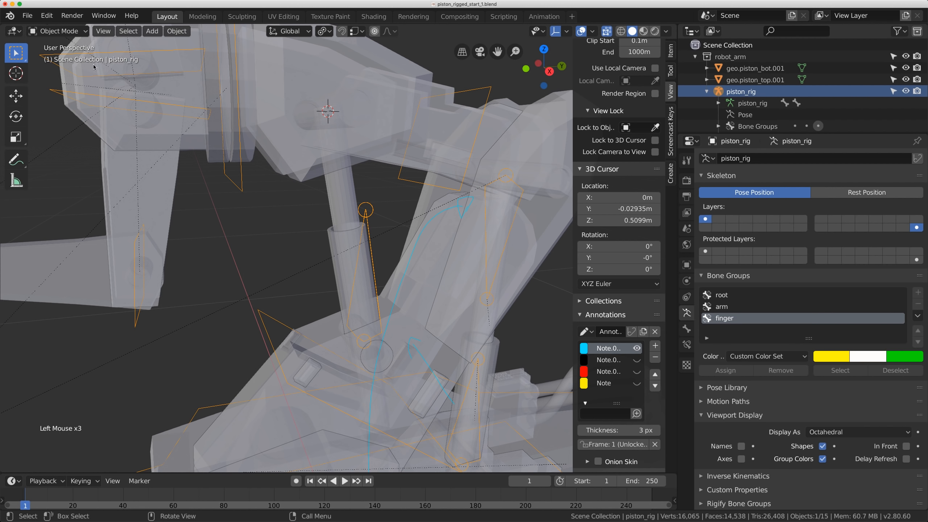
pyautogui.click(58, 31)
pyautogui.click(54, 43)
pyautogui.click(373, 208)
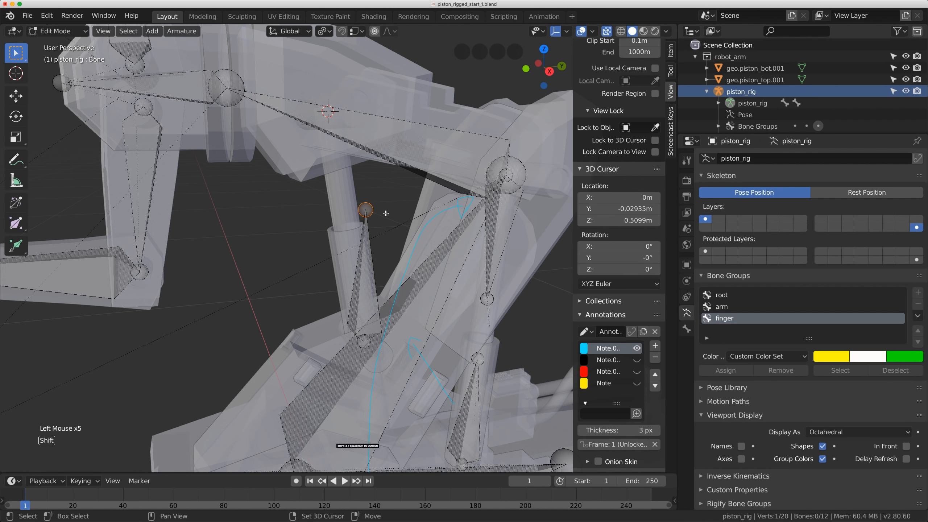
pyautogui.hotkey('shift', 's')
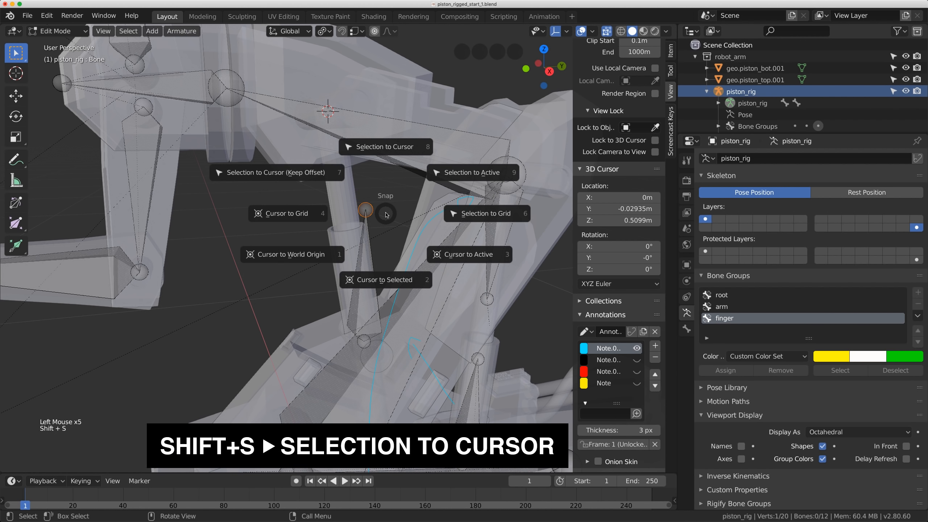
pyautogui.click(382, 149)
pyautogui.scroll(-2, 365, 197)
pyautogui.moveTo(358, 219); pyautogui.dragTo(352, 238, button='middle')
pyautogui.scroll(4, 352, 238)
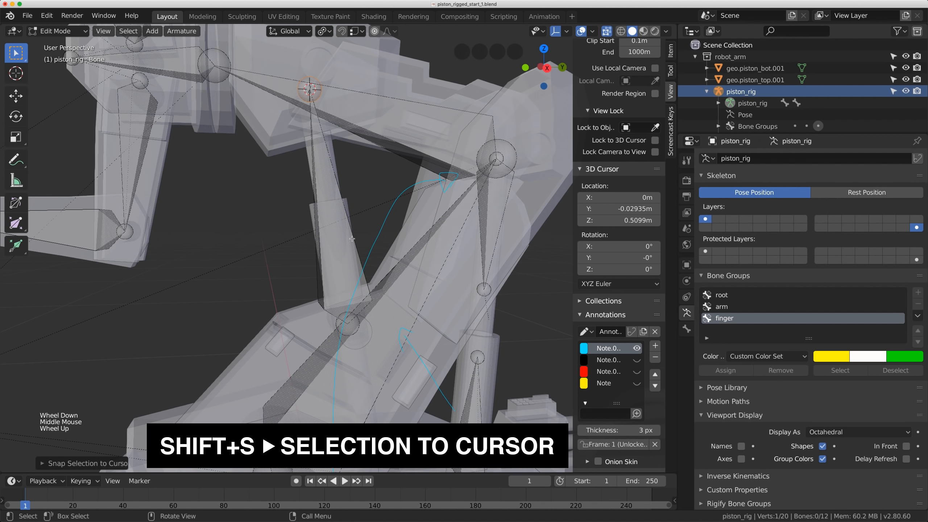
# - Duplicate the whole upper piston bone in place
pyautogui.click(353, 235)
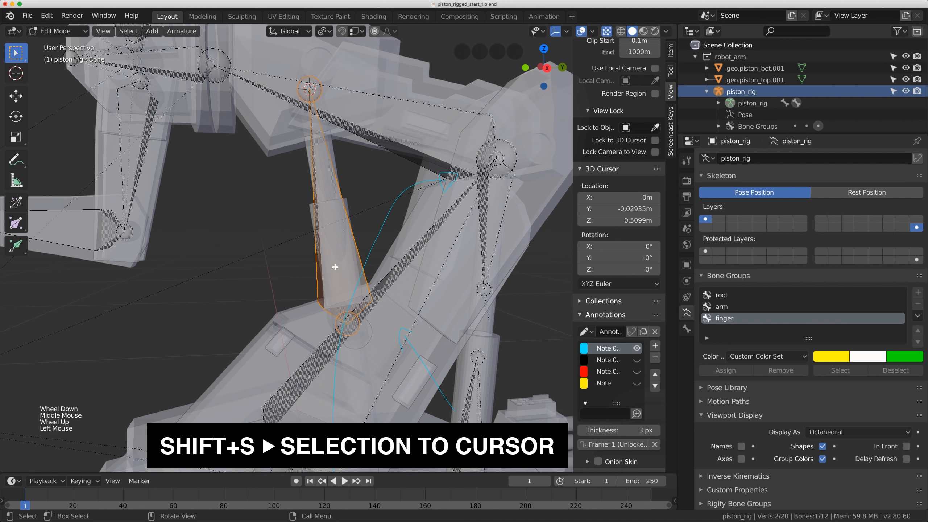
pyautogui.click(196, 34)
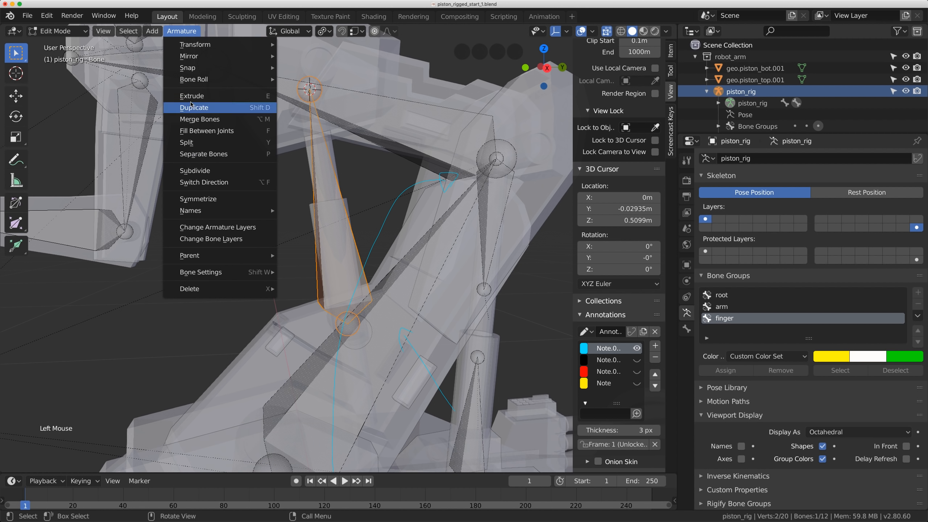
pyautogui.click(213, 108)
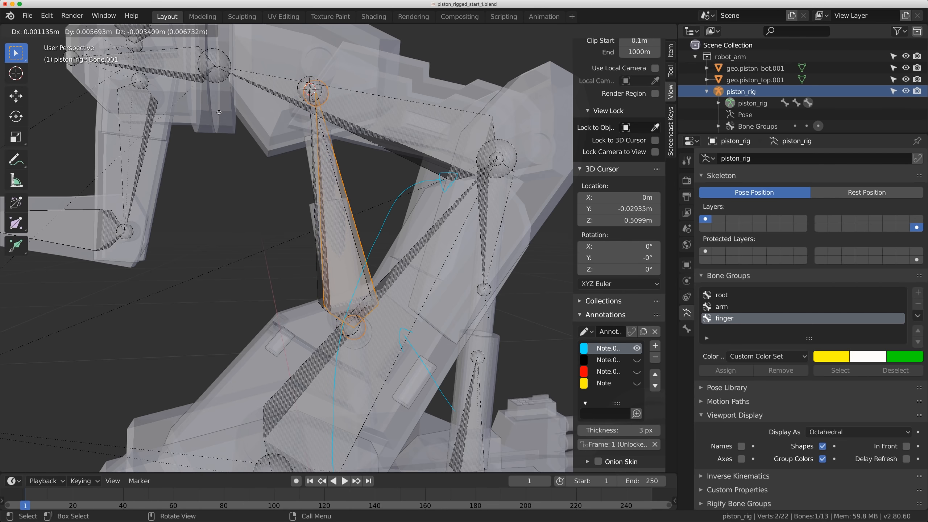
pyautogui.click(219, 113)
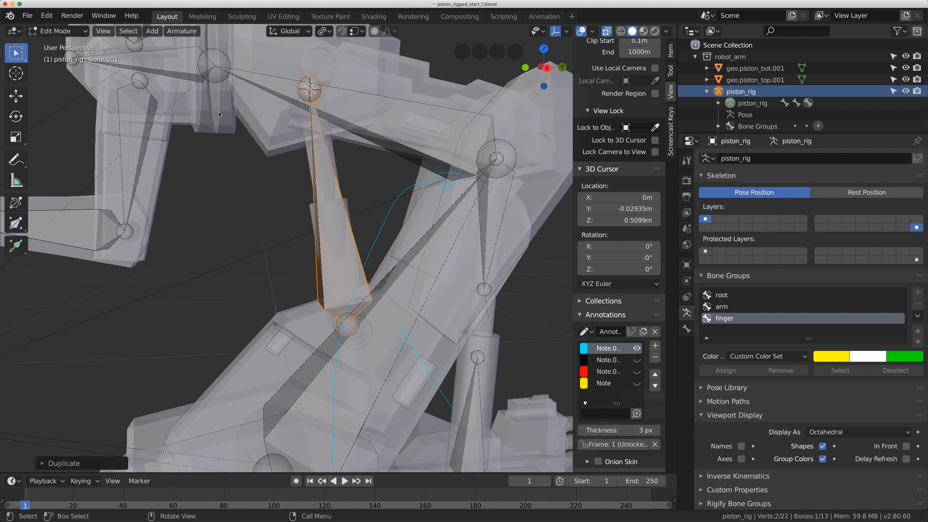
# - Switch the duplicate bone's direction and scale both piston bones down to roughly a third of their length
pyautogui.click(182, 31)
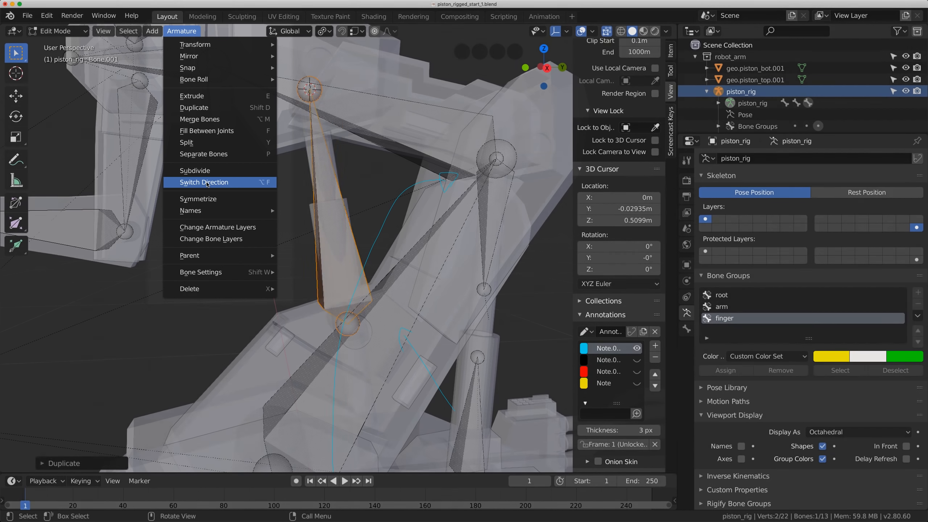
pyautogui.click(206, 182)
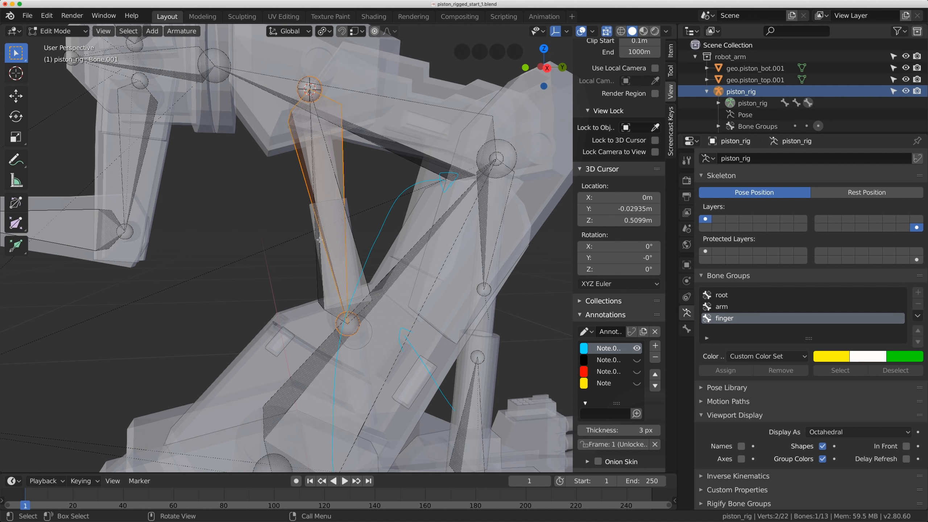
pyautogui.keyDown('shift'); pyautogui.click(316, 281); pyautogui.keyUp('shift')
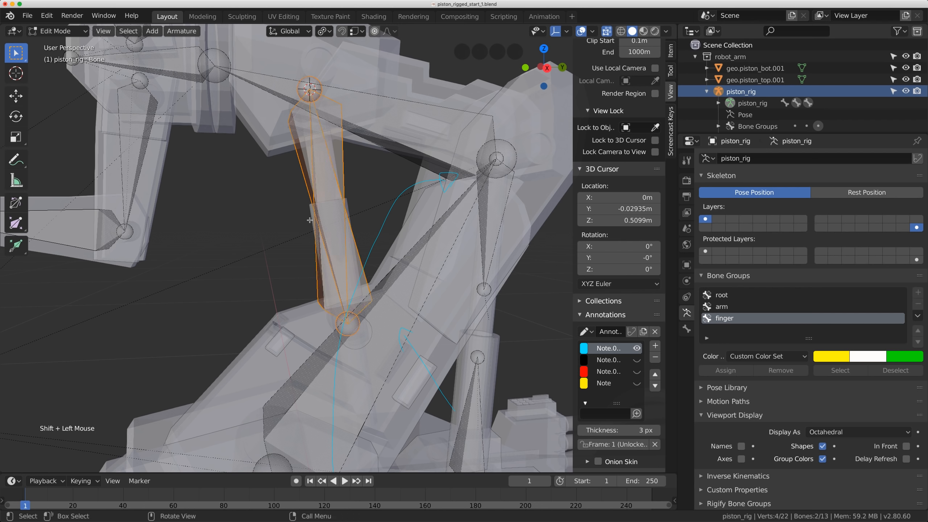
pyautogui.press('s')
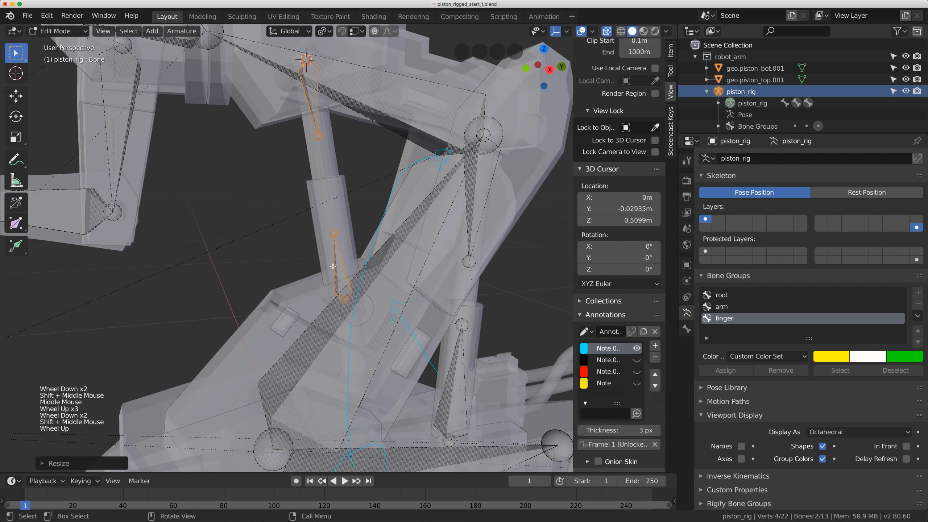
# - Duplicate the small bone at the piston's lower pivot in place and make the copy longer than the original
pyautogui.click(332, 266)
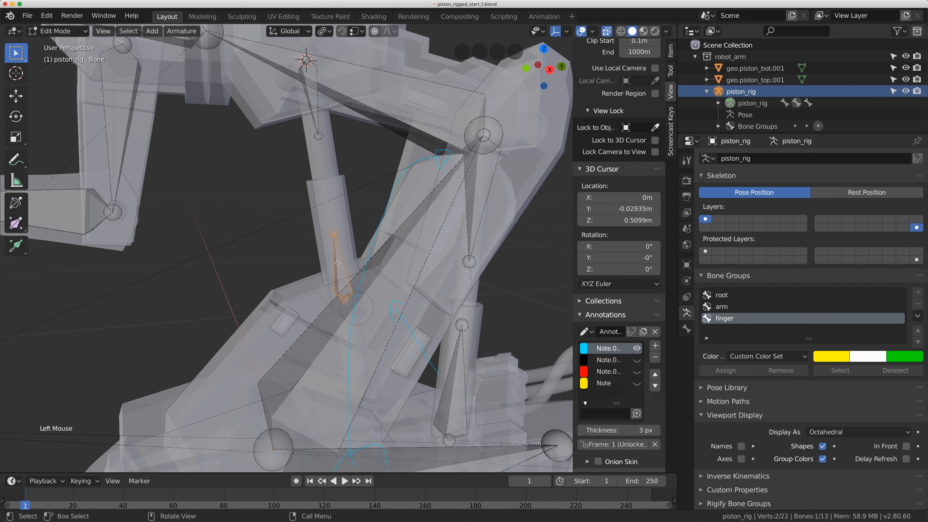
pyautogui.moveTo(337, 263); pyautogui.dragTo(333, 235, button='middle')
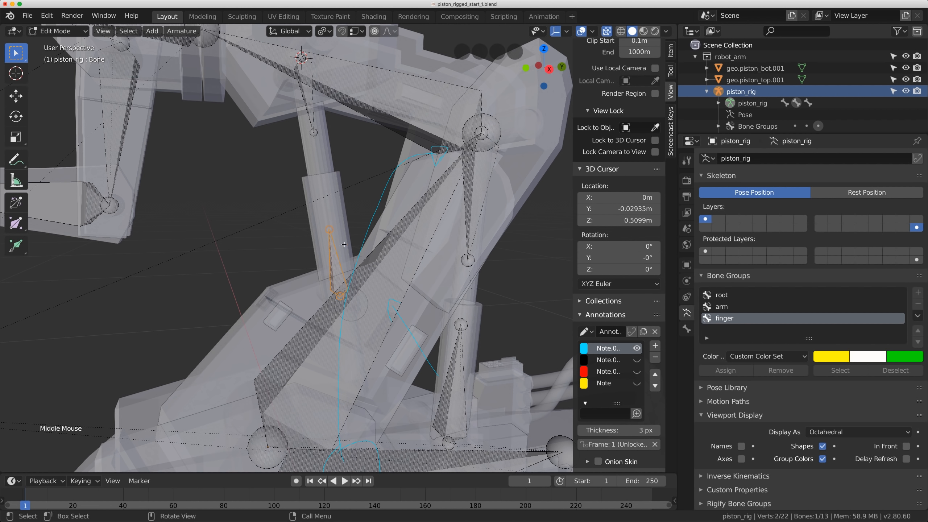
pyautogui.hotkey('shift', 'd')
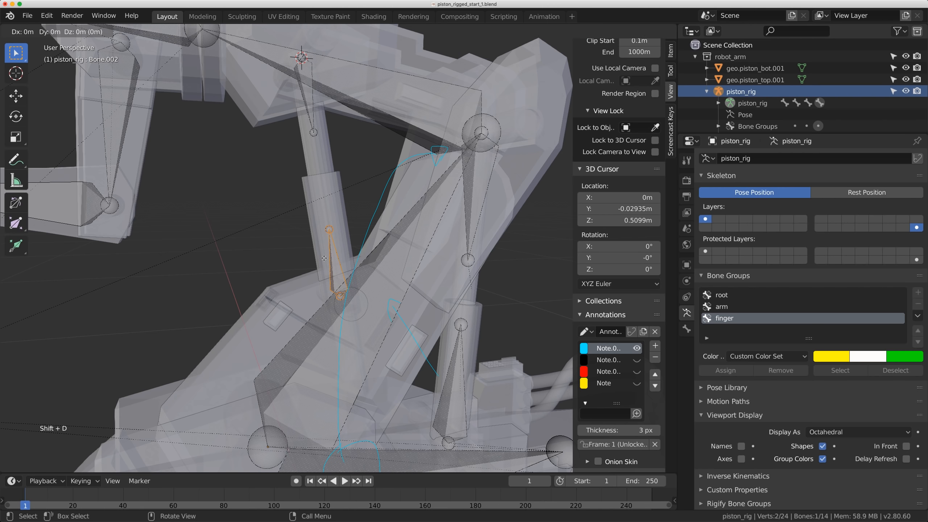
pyautogui.click(295, 248)
pyautogui.scroll(-2, 306, 215)
pyautogui.scroll(2, 306, 216)
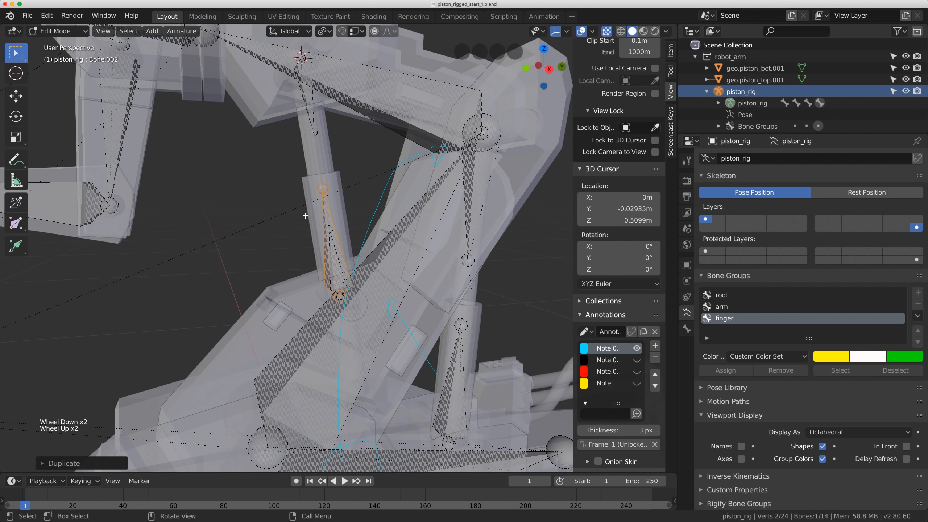
# - Isolate the piston_rig armature in Local View
pyautogui.scroll(-2, 305, 216)
pyautogui.scroll(1, 346, 268)
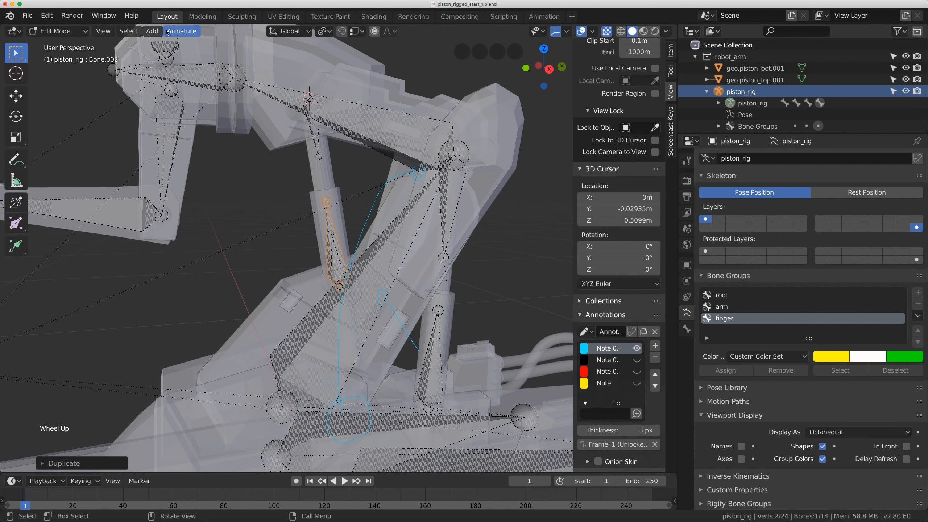
pyautogui.click(103, 31)
pyautogui.moveTo(128, 154)
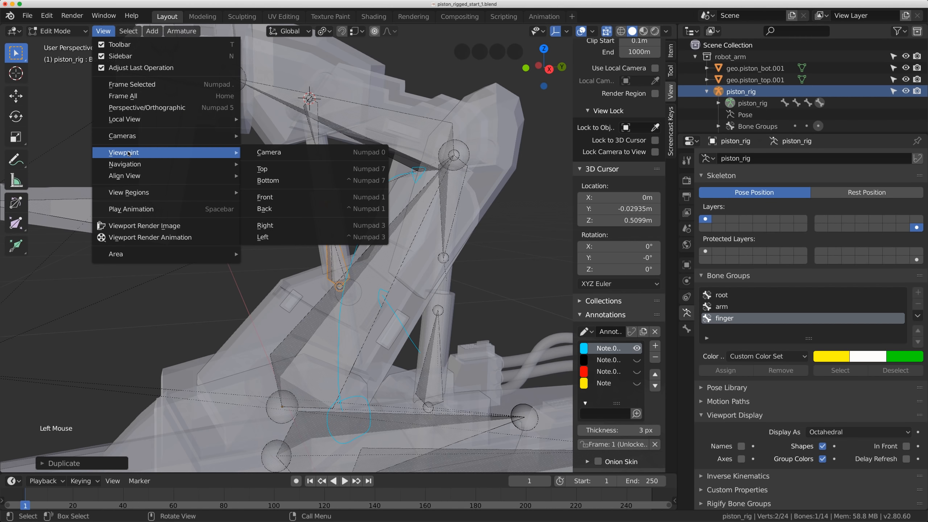
pyautogui.moveTo(146, 119)
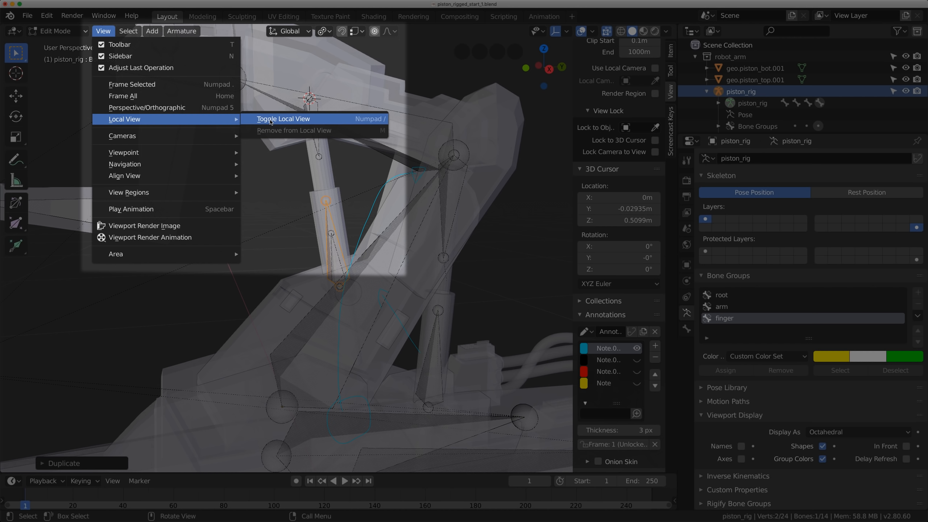
pyautogui.click(271, 122)
pyautogui.scroll(4, 271, 122)
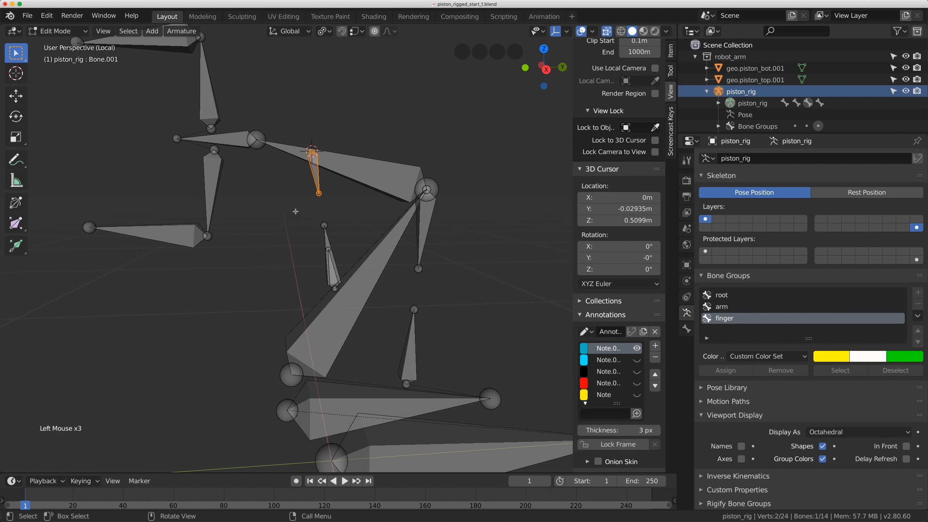
# - Annotate the upper piston bone and the lower bone pair with circles and arrows pointing to arm.002 and arm.001
pyautogui.press('d')
pyautogui.moveTo(296, 141); pyautogui.dragTo(292, 173)
pyautogui.press('d')
pyautogui.moveTo(312, 138); pyautogui.dragTo(369, 144)
pyautogui.press('d')
pyautogui.moveTo(309, 223)
pyautogui.mouseDown()
pyautogui.moveTo(356, 258)
pyautogui.moveTo(358, 235)
pyautogui.moveTo(370, 223)
pyautogui.moveTo(378, 235)
pyautogui.moveTo(373, 227)
pyautogui.mouseUp()
pyautogui.press('d')
pyautogui.press('d')
# - Parent the upper piston bone to arm.002 with Keep Offset
pyautogui.click(316, 173)
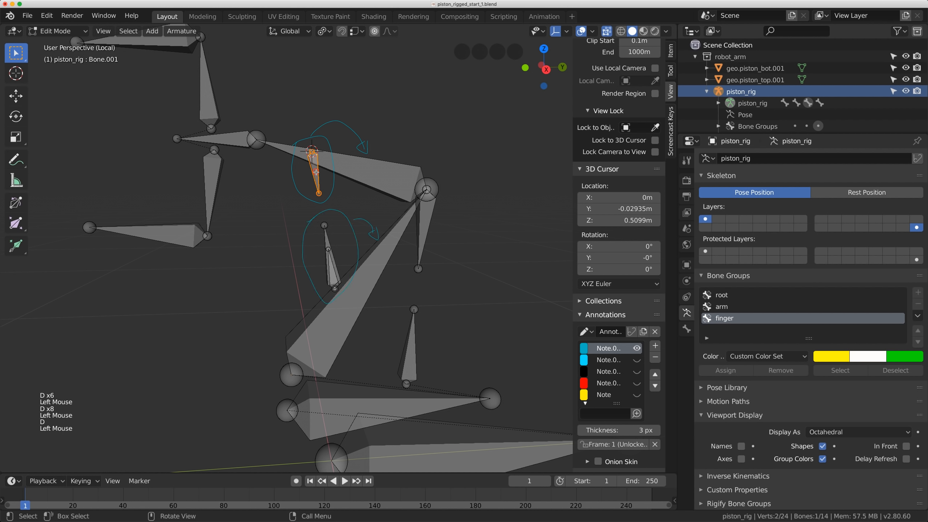
pyautogui.click(358, 158)
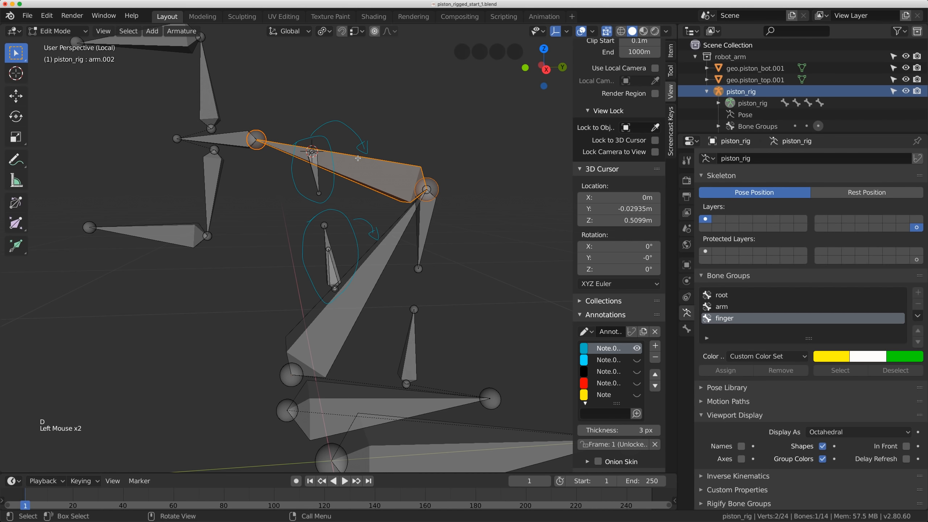
pyautogui.keyDown('shift'); pyautogui.click(312, 172); pyautogui.keyUp('shift')
pyautogui.hotkey('ctrl', 'p')
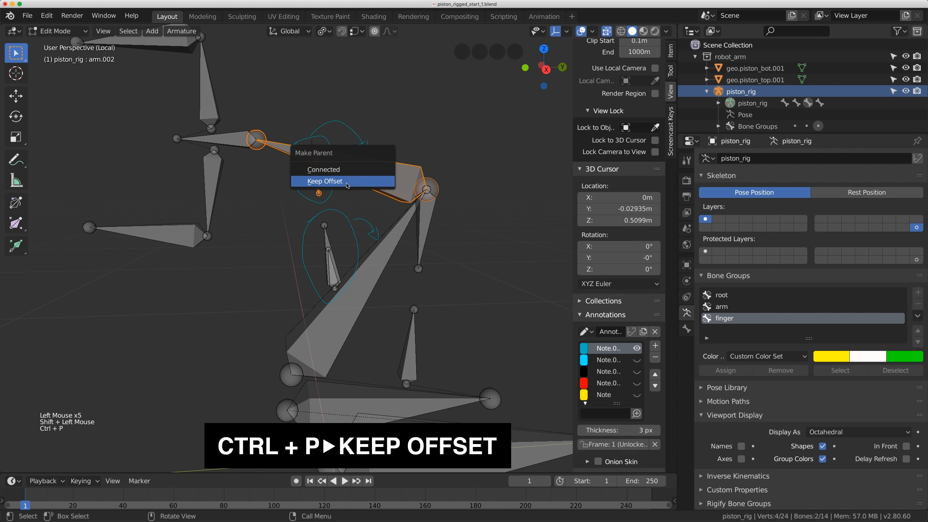
pyautogui.click(346, 183)
# - Parent both overlapping lower piston bones to arm.001 with Keep Offset
pyautogui.click(331, 253)
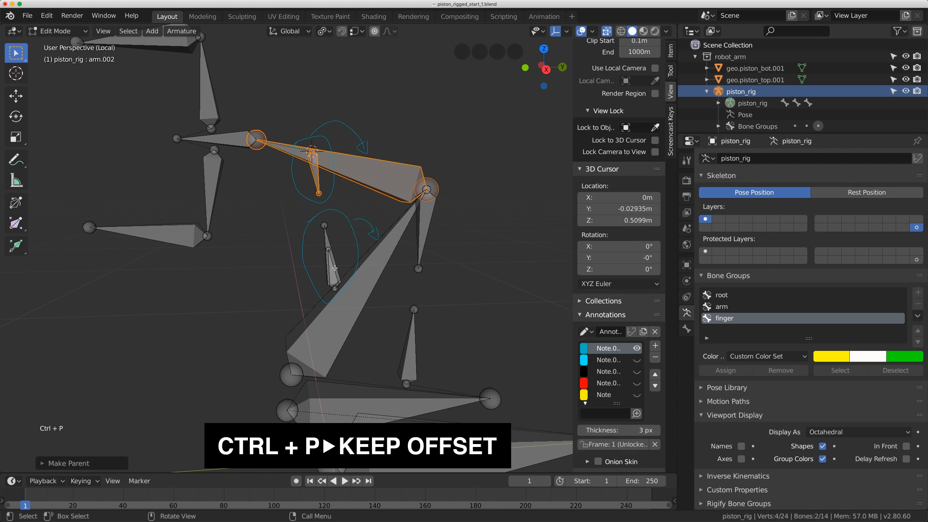
pyautogui.keyDown('shift'); pyautogui.click(330, 242); pyautogui.keyUp('shift')
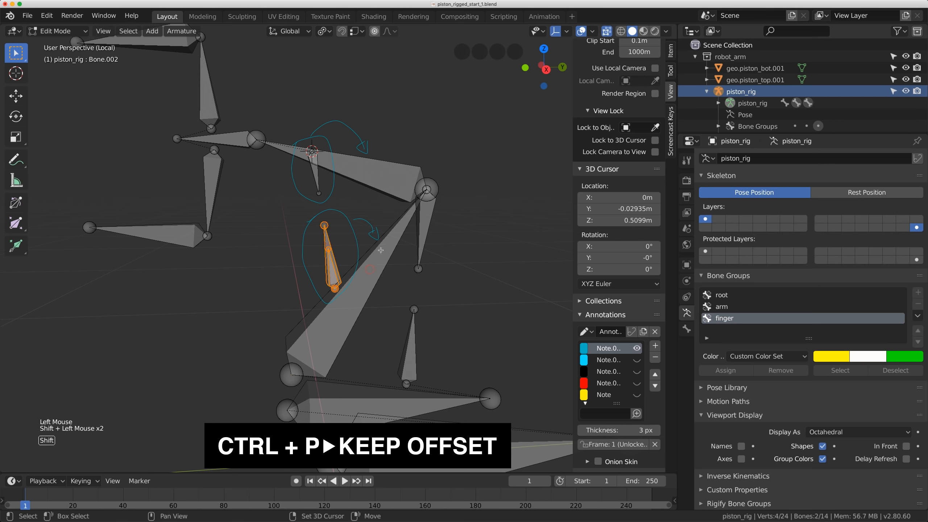
pyautogui.keyDown('shift'); pyautogui.click(362, 308); pyautogui.keyUp('shift')
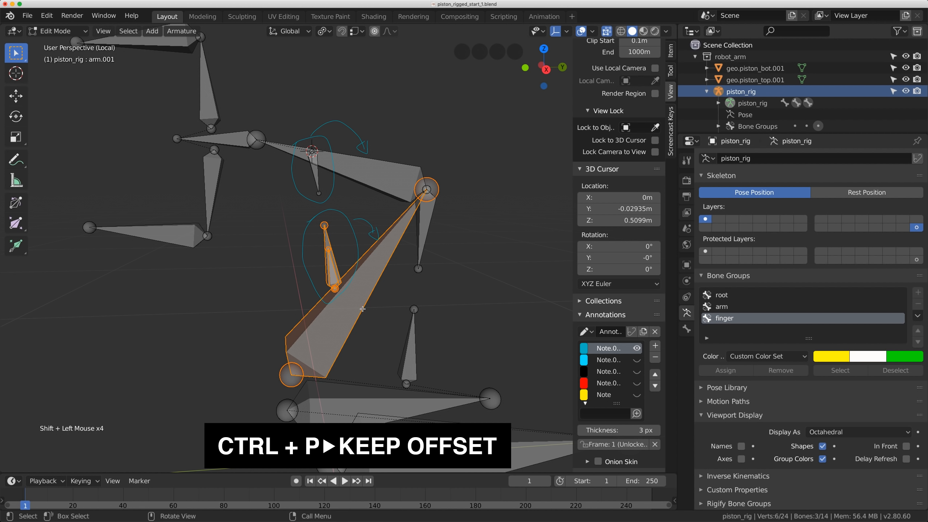
pyautogui.hotkey('ctrl', 'p')
pyautogui.click(350, 310)
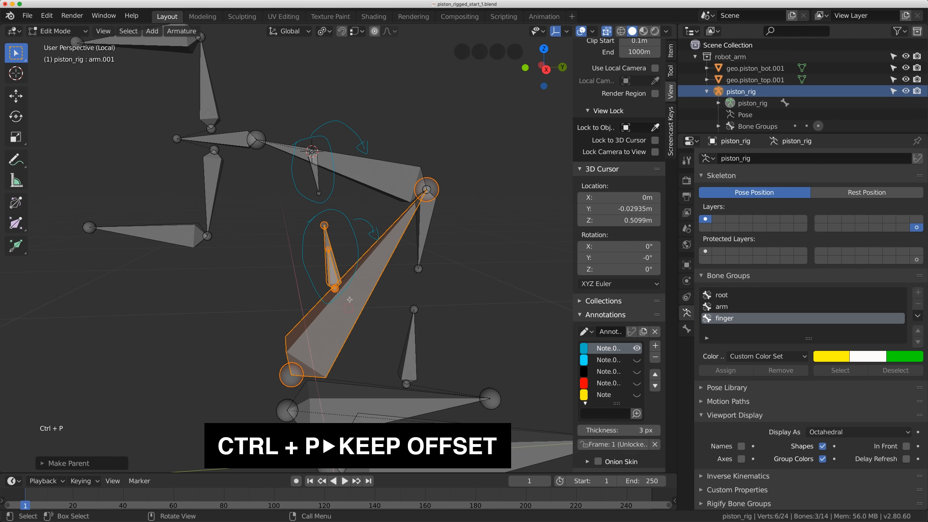
# - Switch piston_rig to Pose Mode, turn off custom bone shapes, and rotate arm.002 to test the parenting
pyautogui.click(54, 31)
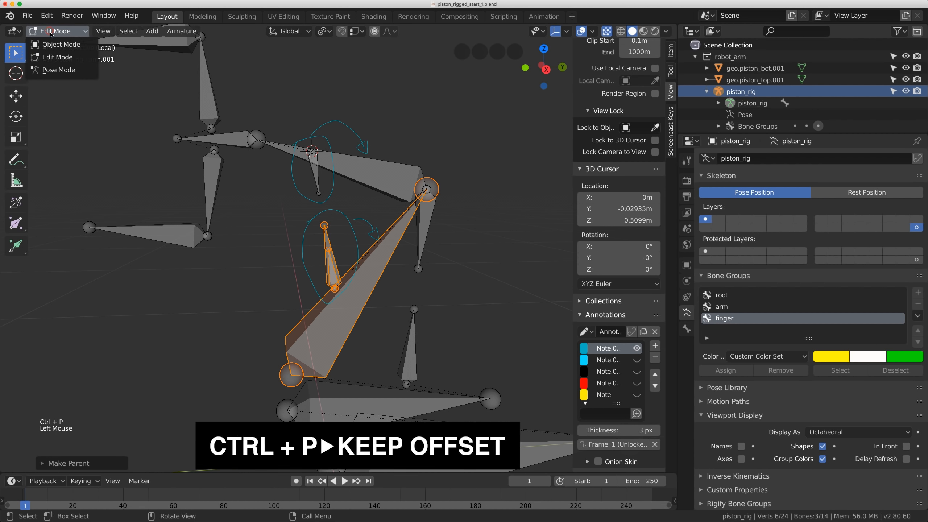
pyautogui.click(54, 69)
pyautogui.click(390, 144)
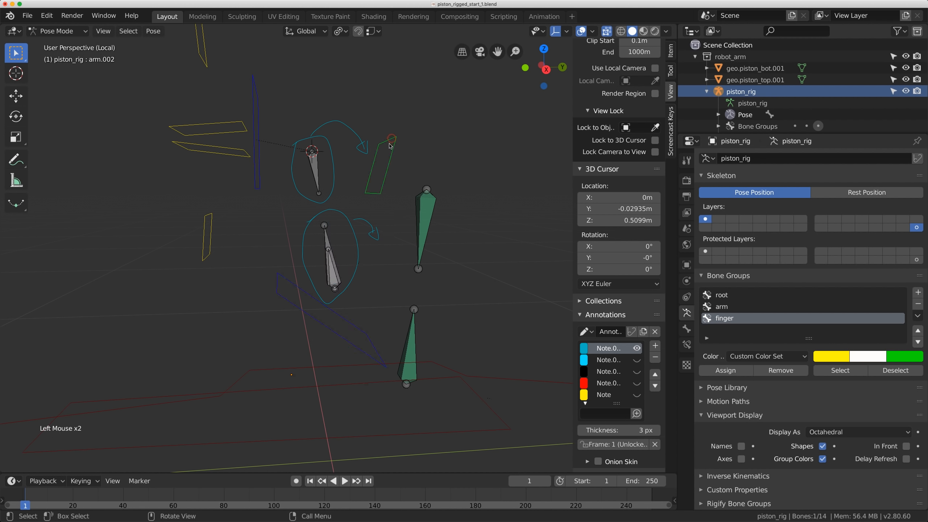
pyautogui.click(823, 446)
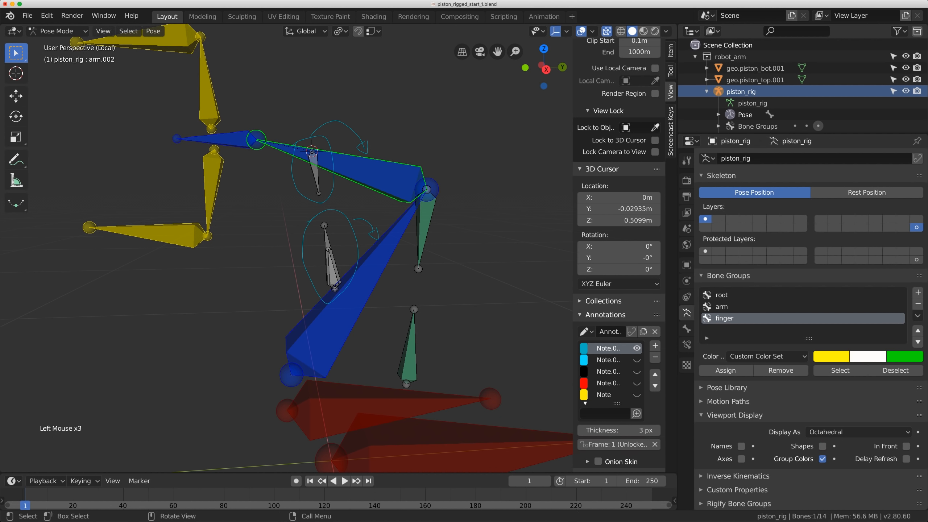
pyautogui.press('r')
pyautogui.click(355, 210)
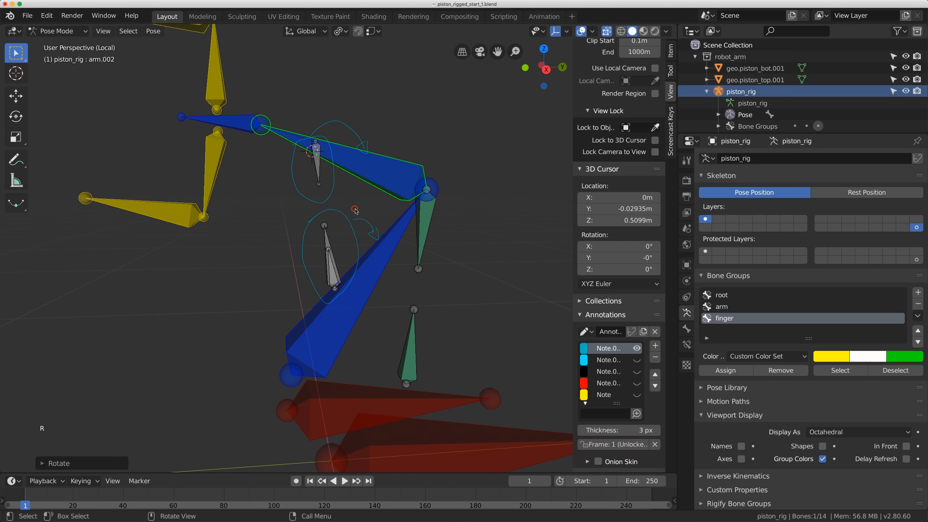
# - Reset arm.002's pose, test the lower piston bones' parenting by rotating arm.001, and clear its rotation and location
pyautogui.hotkey('alt', 'r')
pyautogui.hotkey('alt', 'g')
pyautogui.click(386, 244)
pyautogui.press('r')
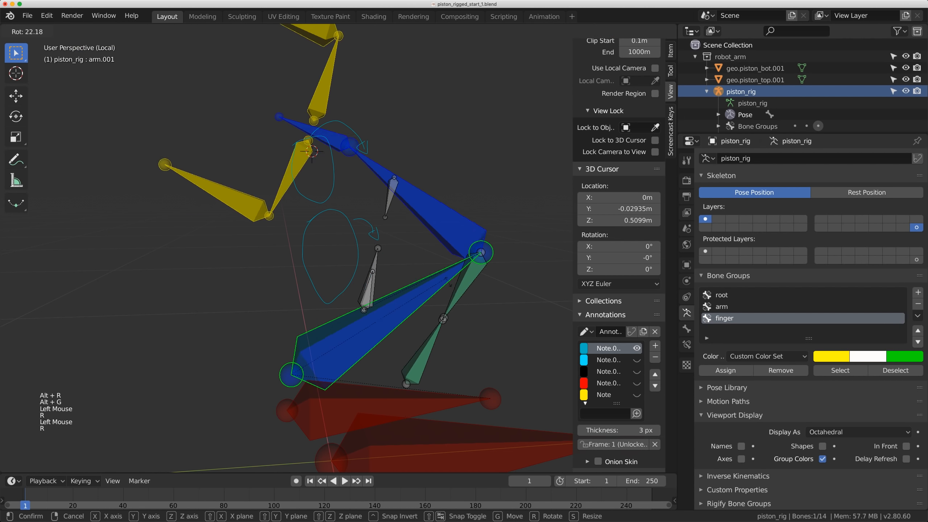
pyautogui.hotkey('alt', 'r')
pyautogui.hotkey('alt', 'g')
pyautogui.scroll(2, 448, 281)
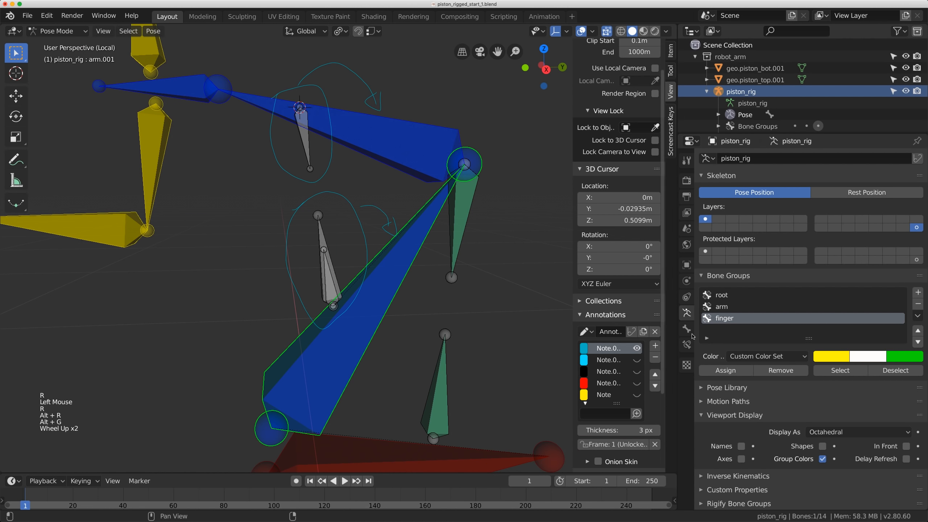
# - Hide the current annotation layer, add a new one, and give it a cyan-blue colour
pyautogui.click(637, 349)
pyautogui.click(655, 346)
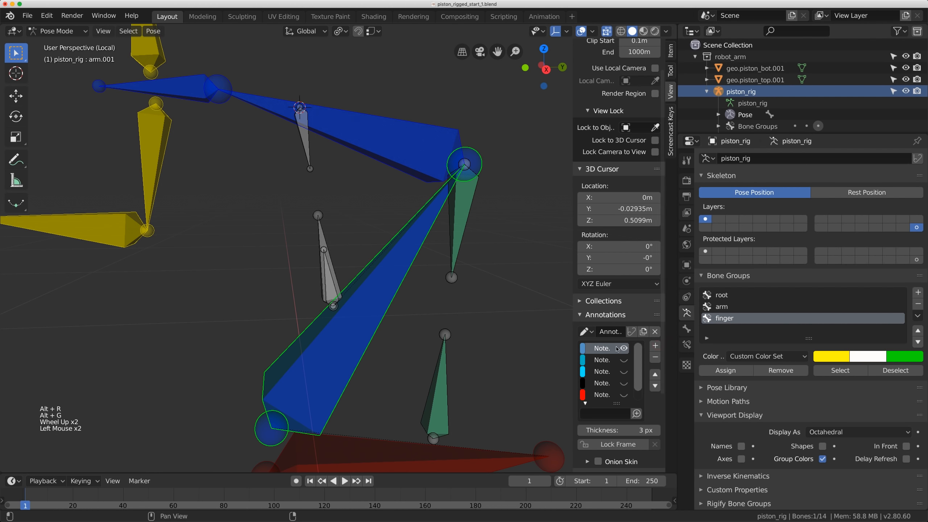
pyautogui.click(583, 348)
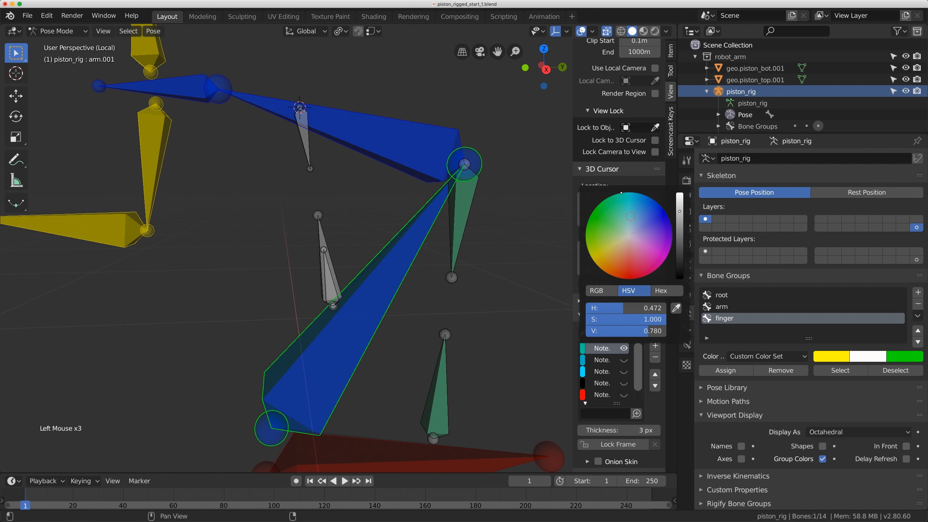
pyautogui.keyDown('shift'); pyautogui.moveTo(320, 265); pyautogui.dragTo(335, 267, button='middle'); pyautogui.keyUp('shift')
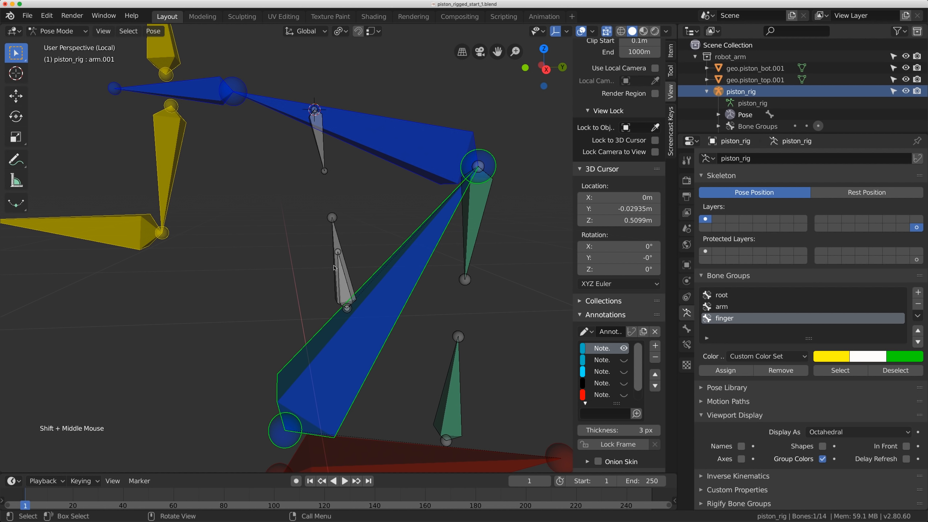
# - Annotate the upper piston bone and the shorter lower bone with circles and arrows showing how they track each other
pyautogui.moveTo(337, 249); pyautogui.dragTo(332, 312)
pyautogui.moveTo(329, 268)
pyautogui.mouseDown()
pyautogui.moveTo(295, 188)
pyautogui.moveTo(309, 158)
pyautogui.mouseUp()
pyautogui.press('d')
pyautogui.moveTo(301, 97)
pyautogui.mouseDown()
pyautogui.moveTo(291, 136)
pyautogui.moveTo(346, 120)
pyautogui.moveTo(296, 84)
pyautogui.mouseUp()
pyautogui.moveTo(344, 150); pyautogui.dragTo(358, 166)
pyautogui.press('d')
pyautogui.moveTo(346, 214); pyautogui.dragTo(340, 213)
pyautogui.press('d')
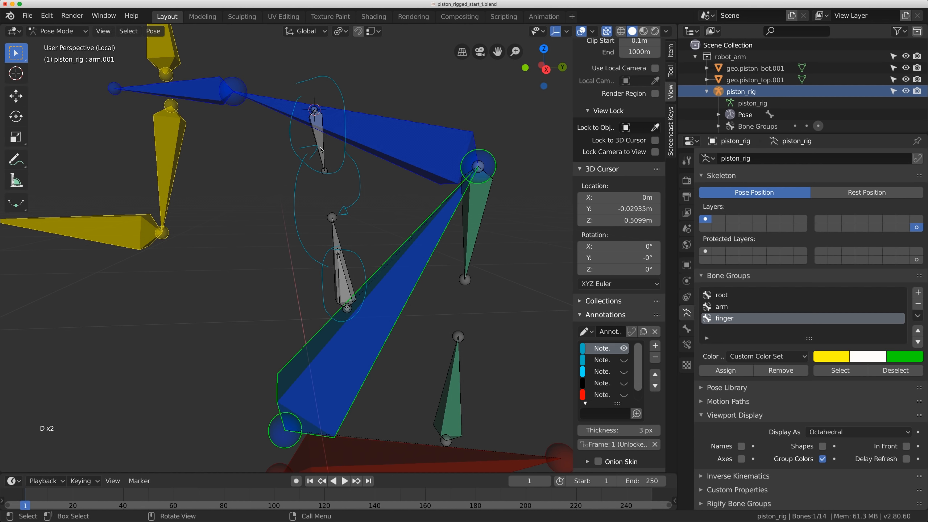
# - Rename the shorter of the two overlapping lower piston bones piston_bottom_2
pyautogui.click(336, 224)
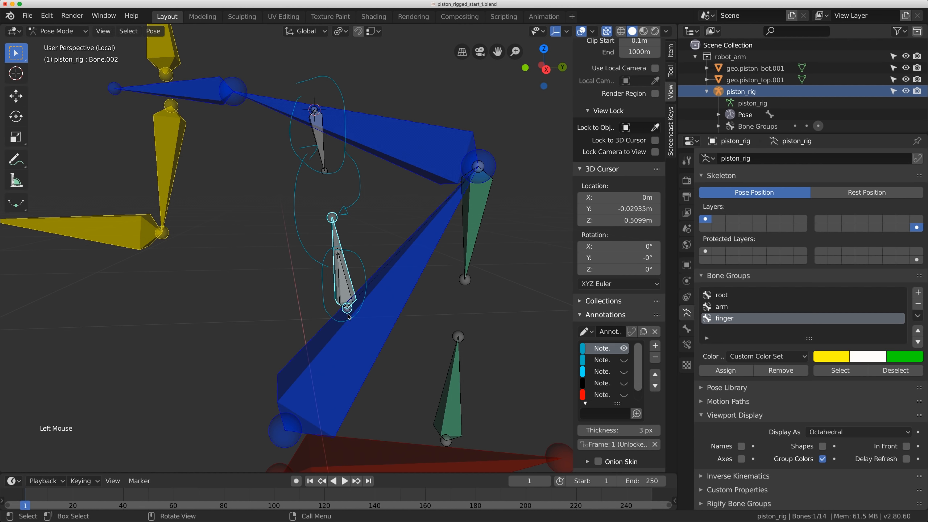
pyautogui.click(342, 289)
pyautogui.click(341, 289)
pyautogui.click(341, 289)
pyautogui.click(341, 289)
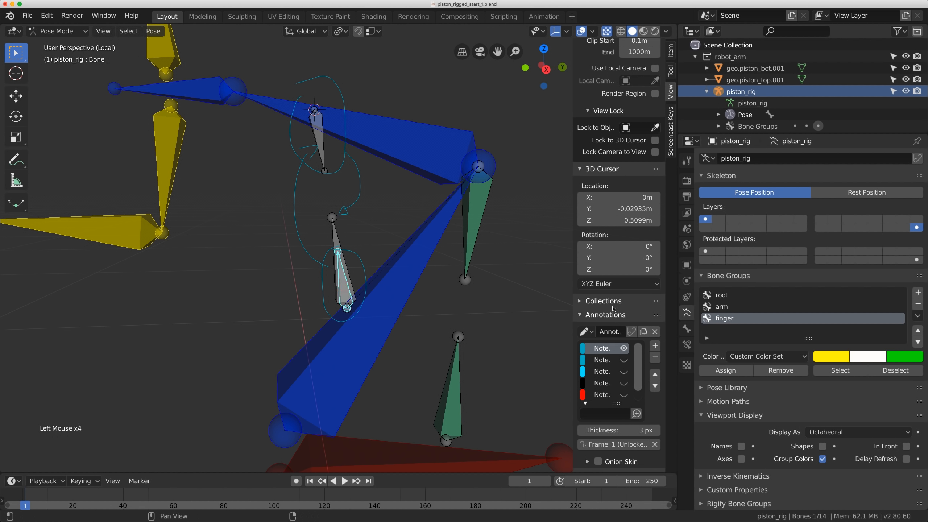
pyautogui.click(686, 329)
pyautogui.click(762, 158)
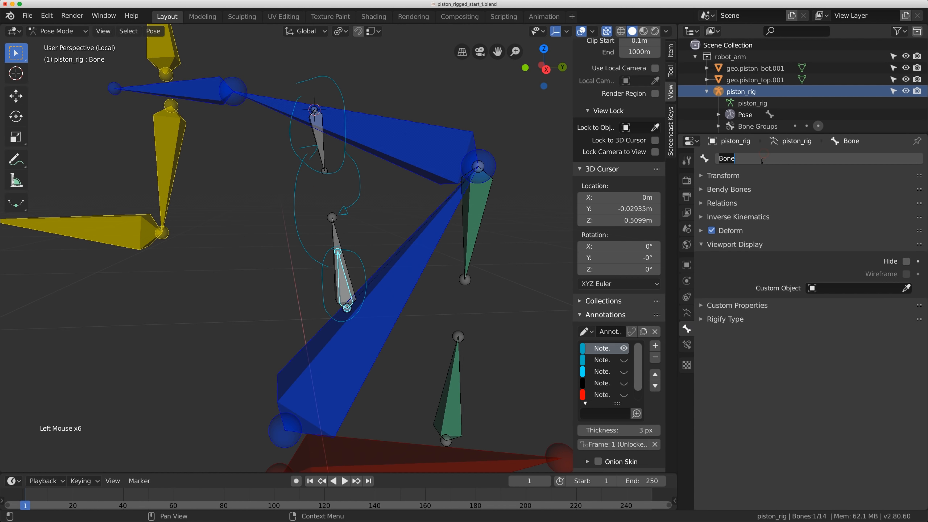
pyautogui.write('piston_bottom_2')
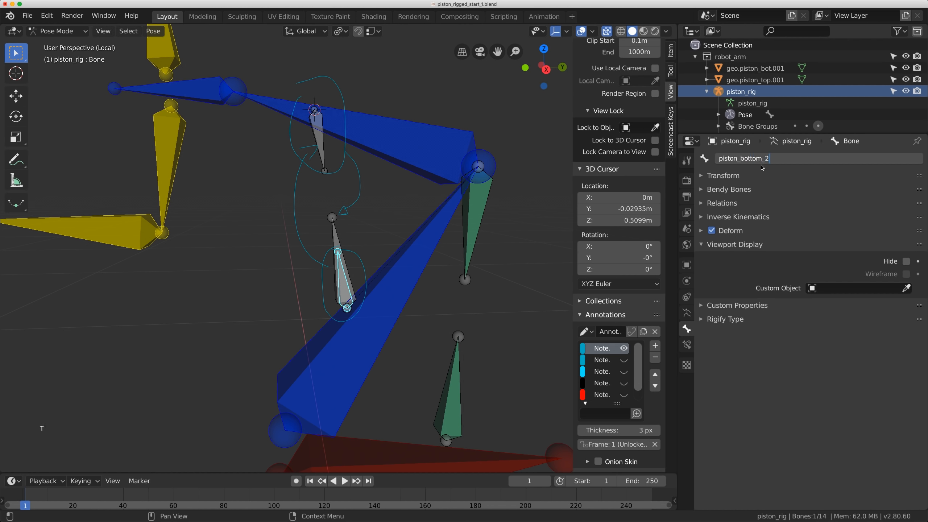
pyautogui.press('Return')
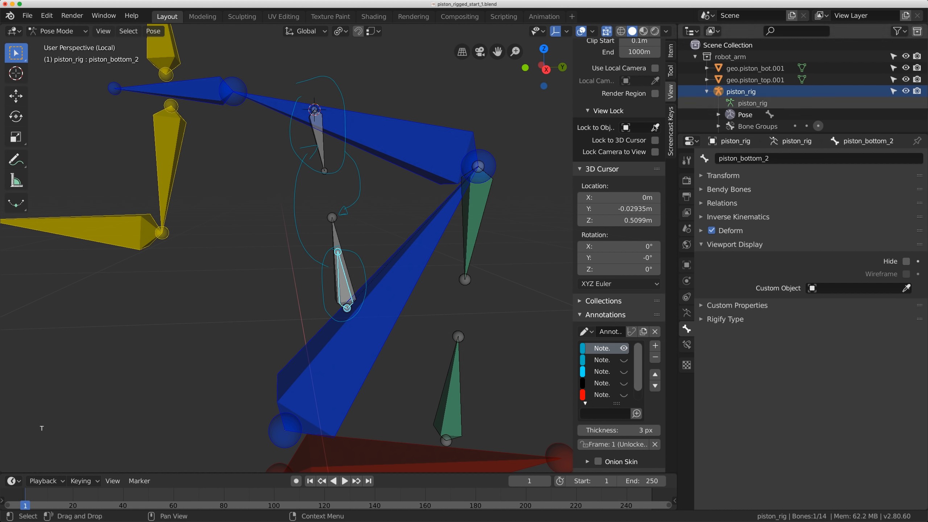
# - Rename the longer overlapping lower piston bone piston_bottom_holder_1
pyautogui.click(334, 236)
pyautogui.doubleClick(748, 158)
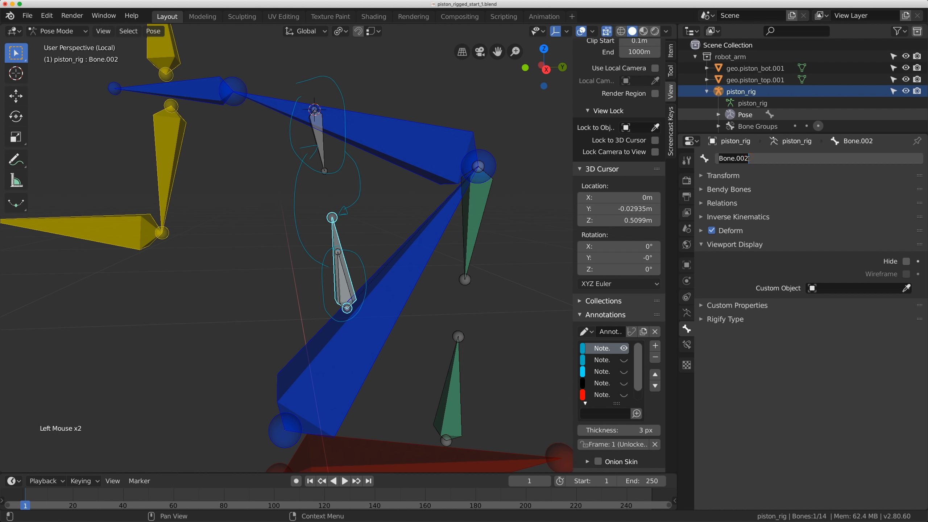
pyautogui.write('piston_bottom_holder_1')
pyautogui.press('Return')
pyautogui.scroll(1, 745, 117)
# - Rename the upper piston bone parented to arm.002 piston_top_2
pyautogui.click(323, 143)
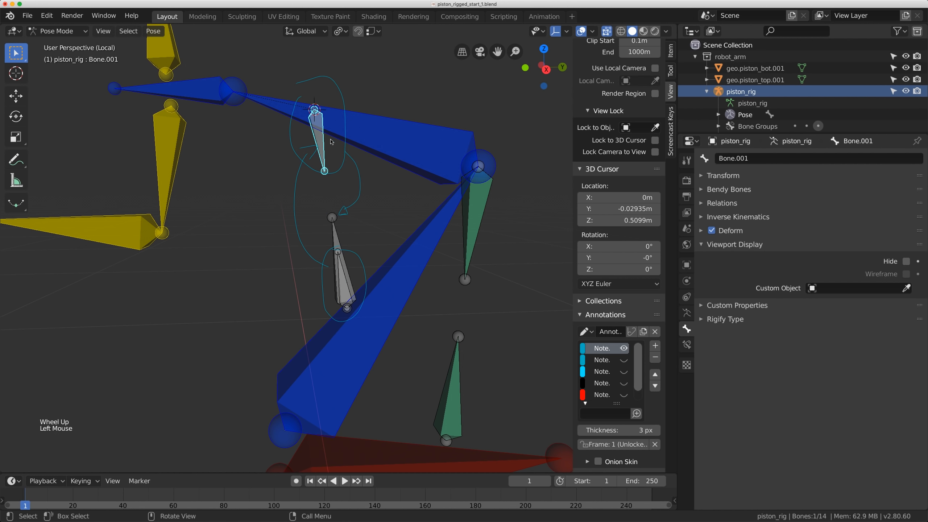
pyautogui.doubleClick(744, 161)
pyautogui.write('piston_to_')
pyautogui.press('BackSpace')
pyautogui.write('p_2')
pyautogui.press('Return')
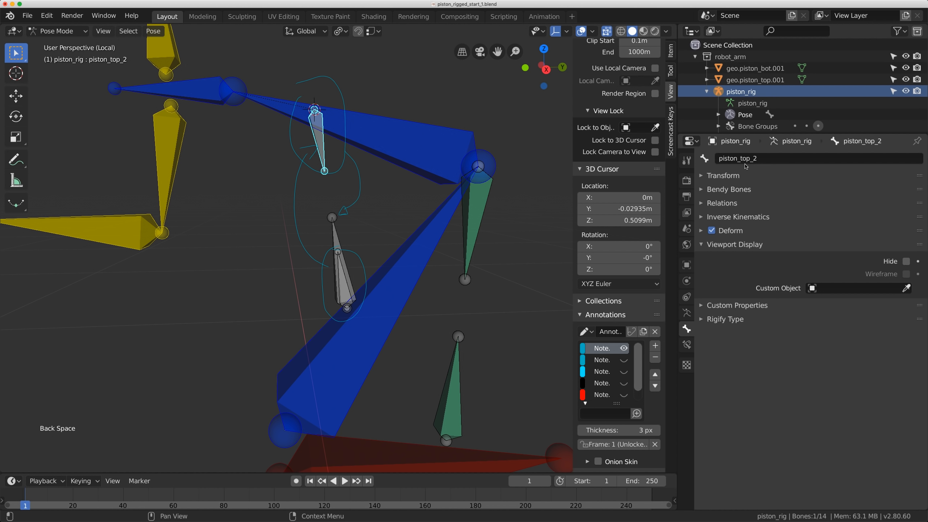
# - Add a Damped Track bone constraint to piston_top_2 with target piston_rig and bone piston_bottom_holder_1
pyautogui.scroll(3, 663, 309)
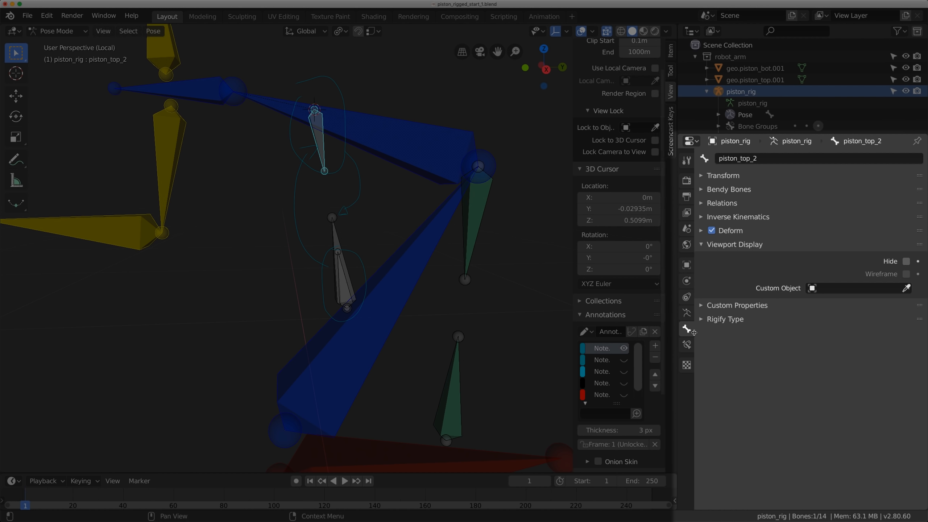
pyautogui.click(687, 345)
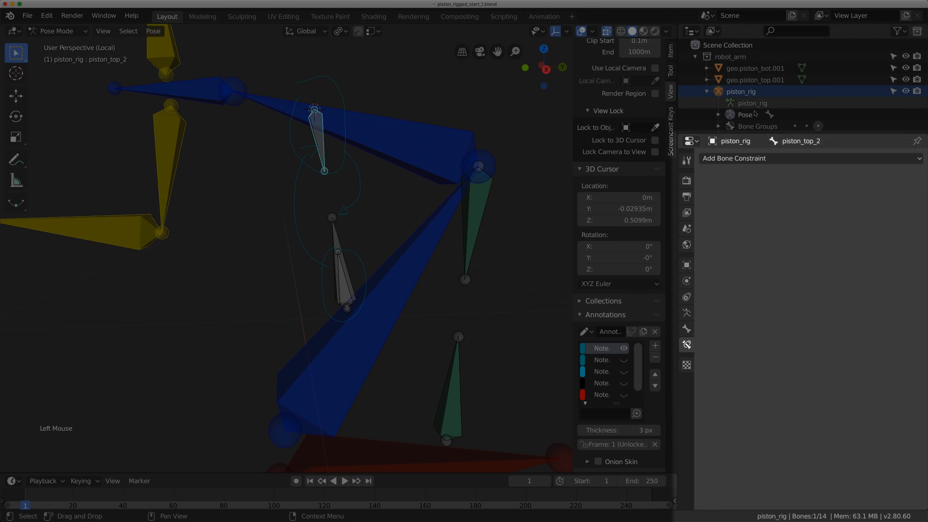
pyautogui.click(751, 158)
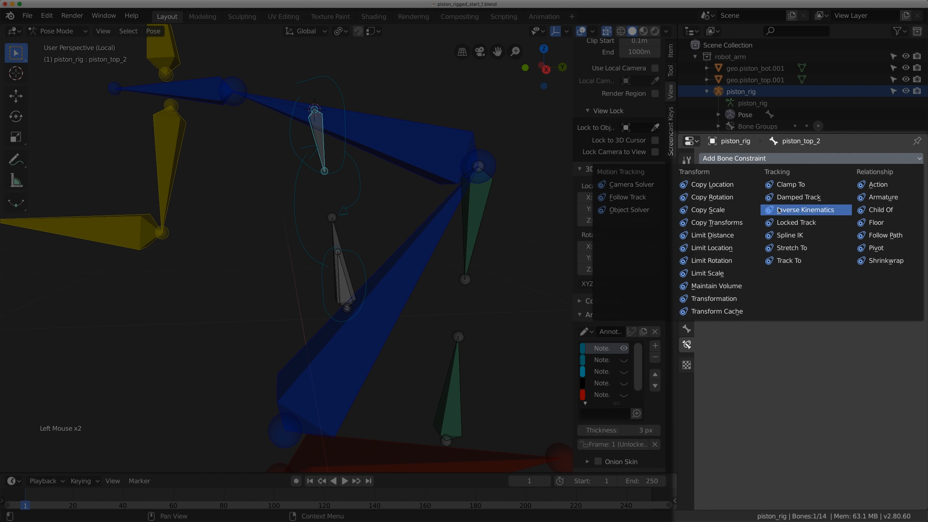
pyautogui.click(791, 197)
pyautogui.click(786, 195)
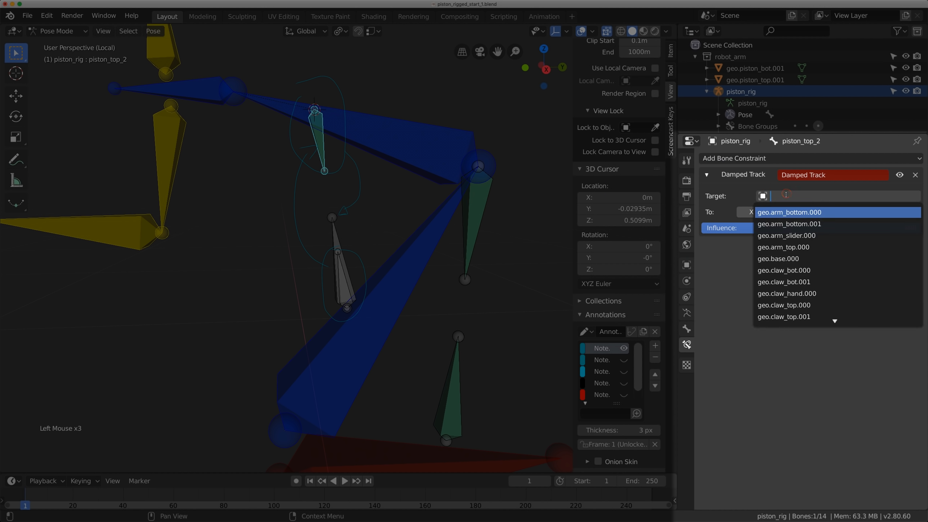
pyautogui.write('ri')
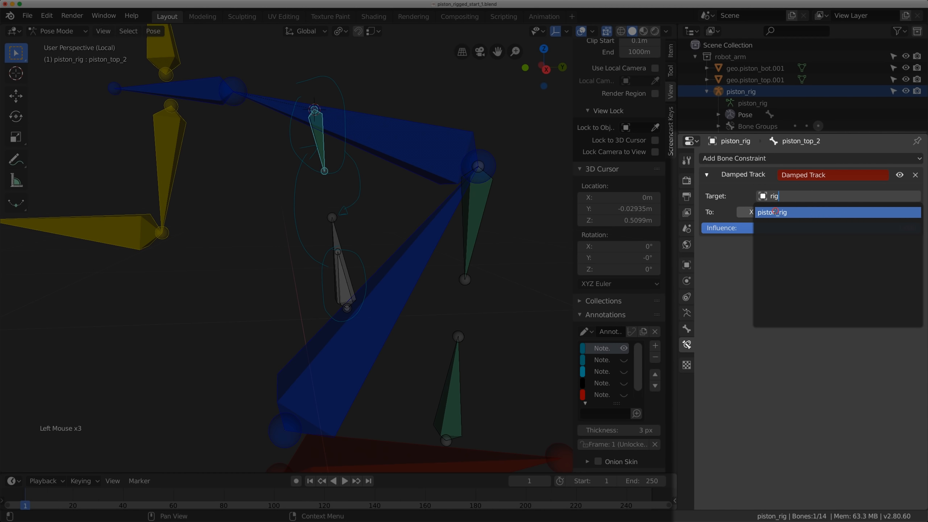
pyautogui.write('g')
pyautogui.click(775, 212)
pyautogui.click(785, 211)
pyautogui.write('ho')
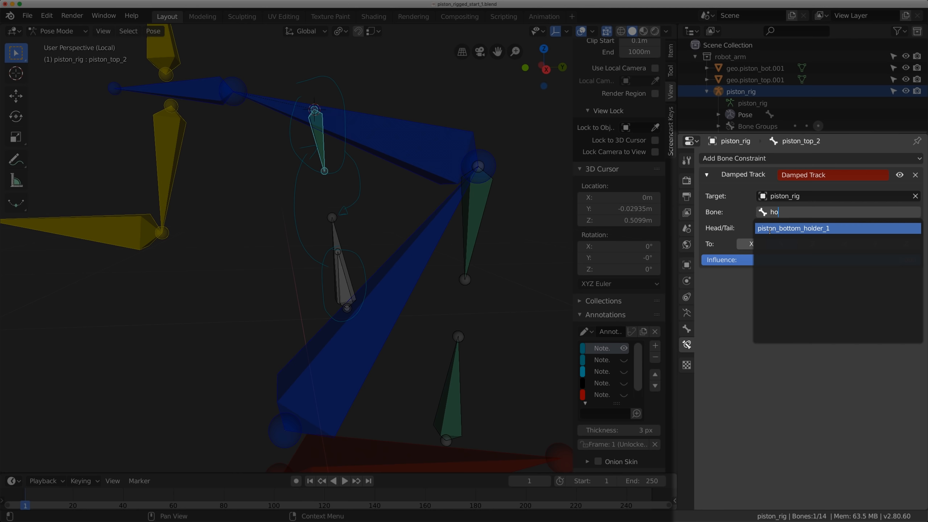
pyautogui.click(775, 229)
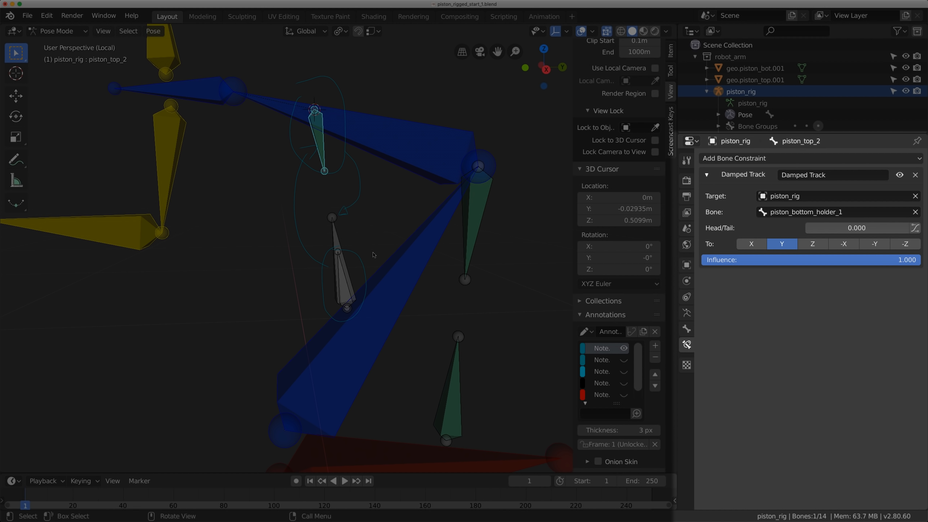
# - Add a Damped Track bone constraint to piston_bottom_2 with target piston_rig and bone piston_top_2
pyautogui.click(343, 283)
pyautogui.click(343, 283)
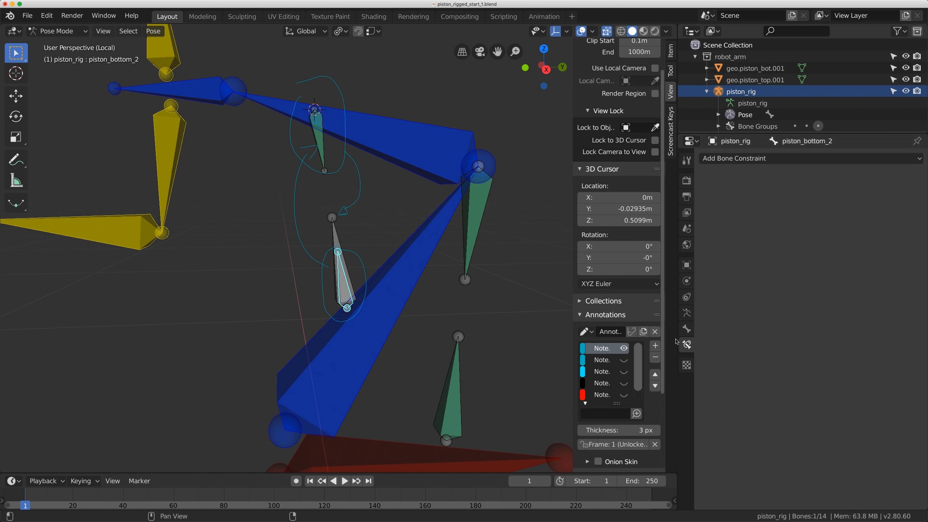
pyautogui.click(687, 329)
pyautogui.click(687, 345)
pyautogui.scroll(-1, 766, 158)
pyautogui.click(767, 158)
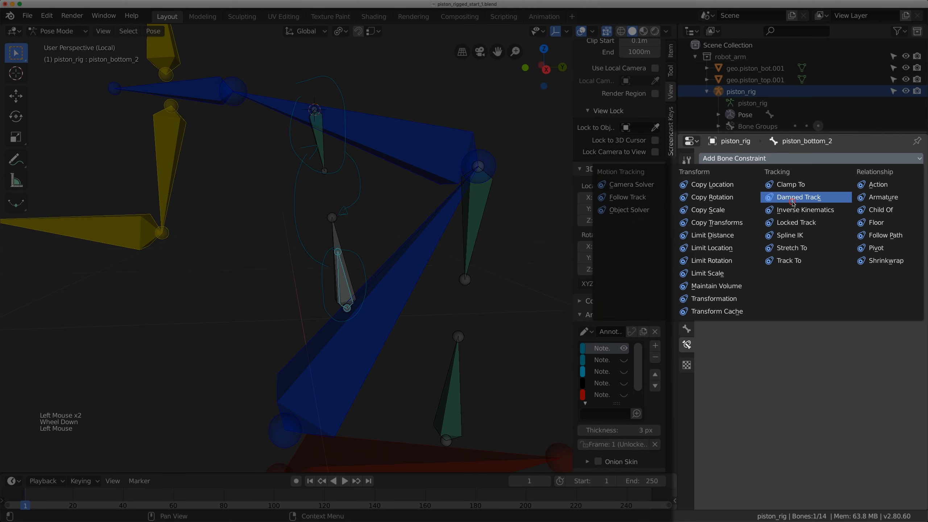
pyautogui.click(792, 202)
pyautogui.click(791, 197)
pyautogui.write('rig')
pyautogui.click(774, 212)
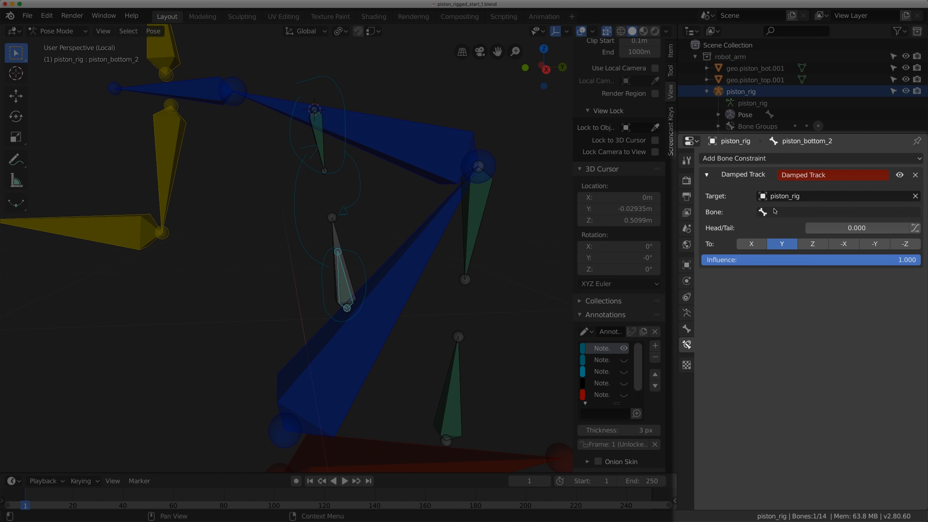
pyautogui.click(774, 212)
pyautogui.write('pi')
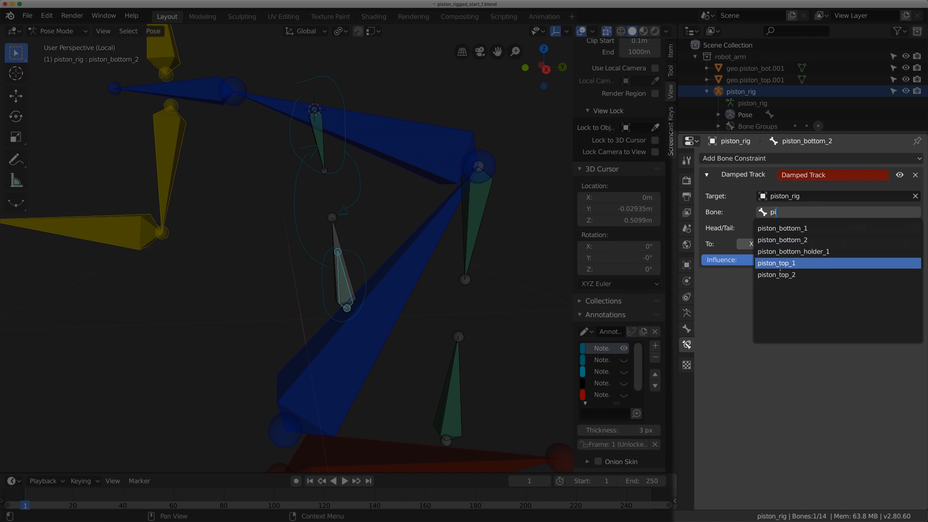
pyautogui.click(778, 274)
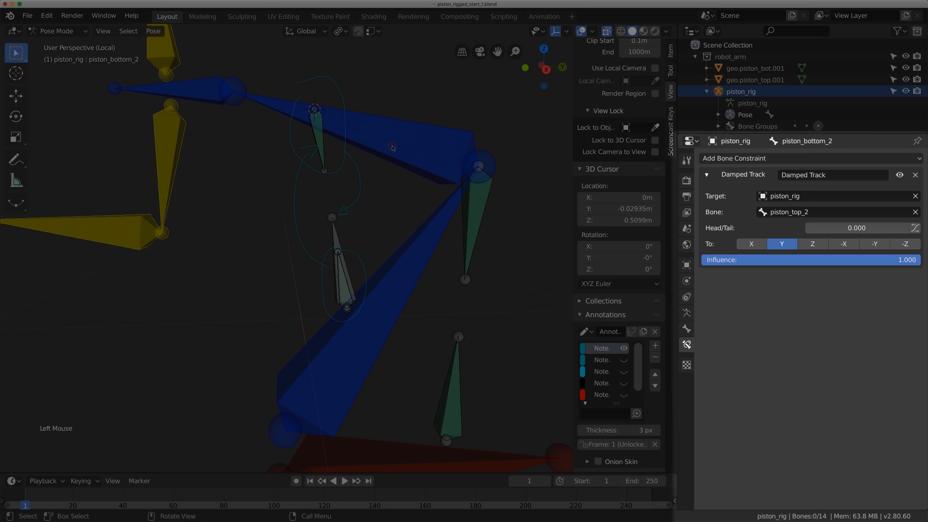
# - Test the piston tracking by rotating arm.002 several times and clear its rotation and location
pyautogui.click(390, 156)
pyautogui.press('r')
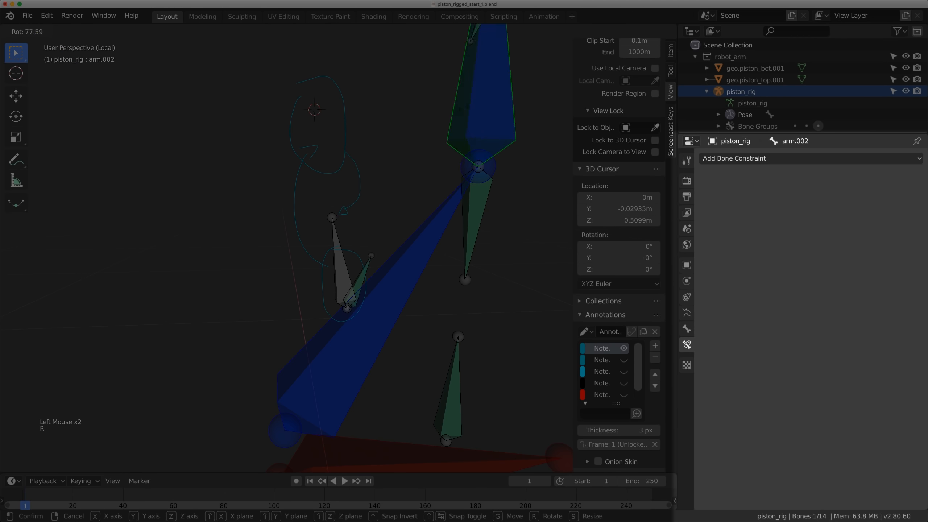
pyautogui.click(404, 210)
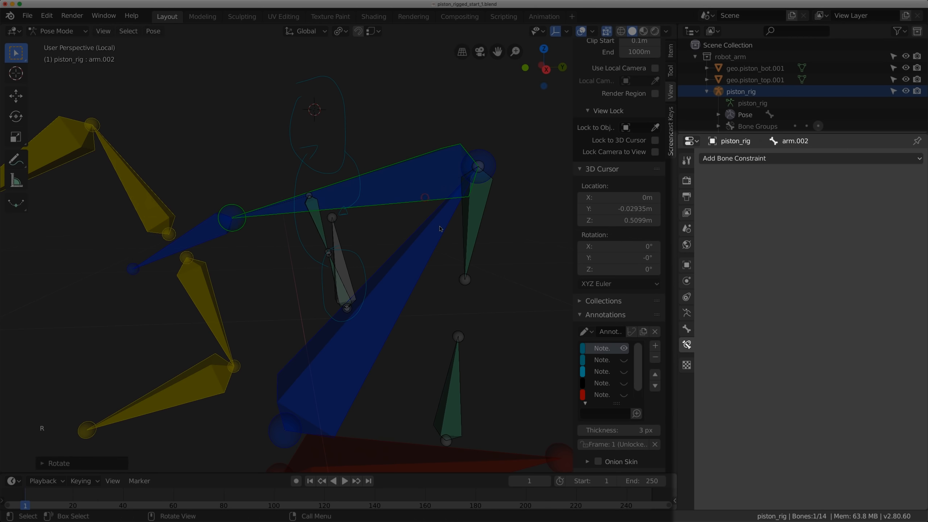
pyautogui.click(411, 257)
pyautogui.press('r')
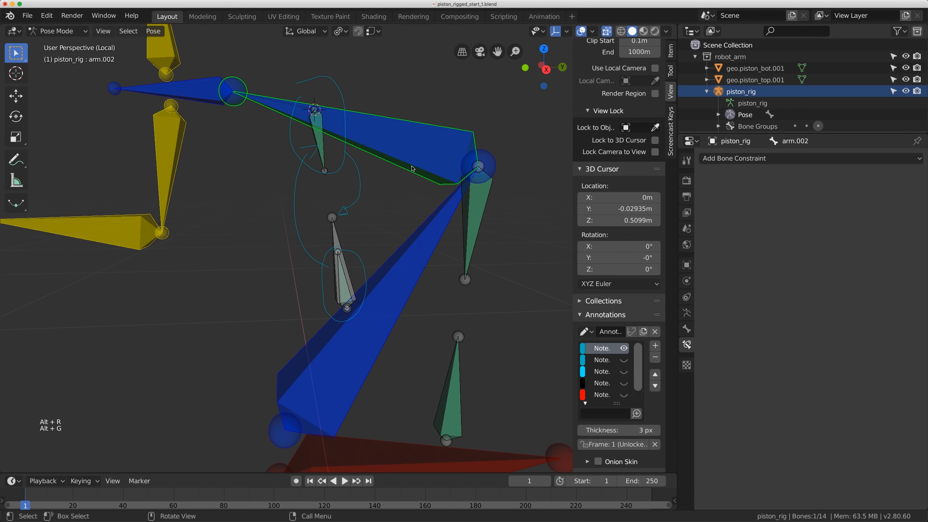
pyautogui.scroll(1, 412, 169)
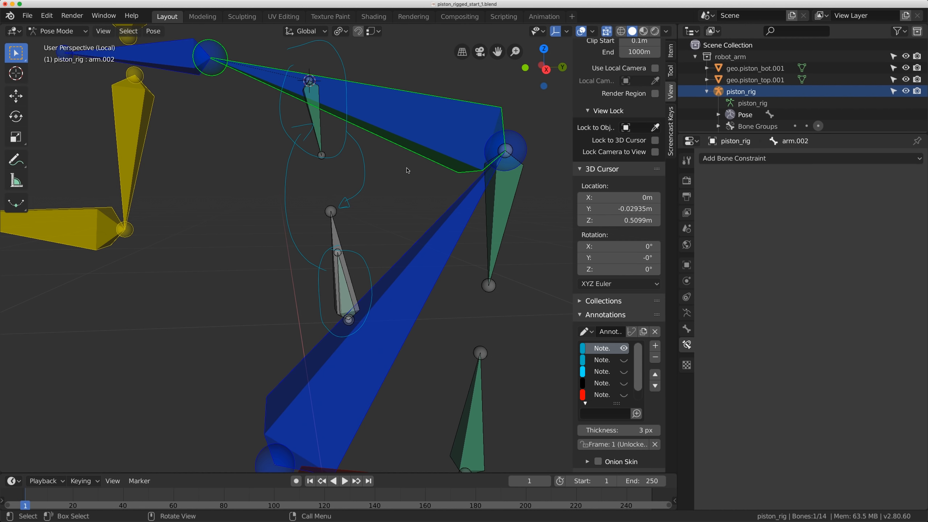
pyautogui.press('r')
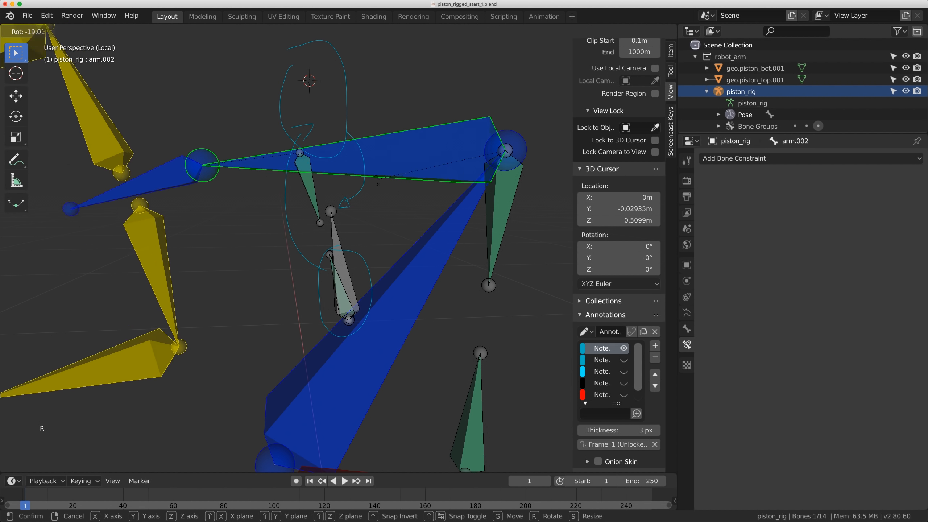
pyautogui.hotkey('alt', 'r')
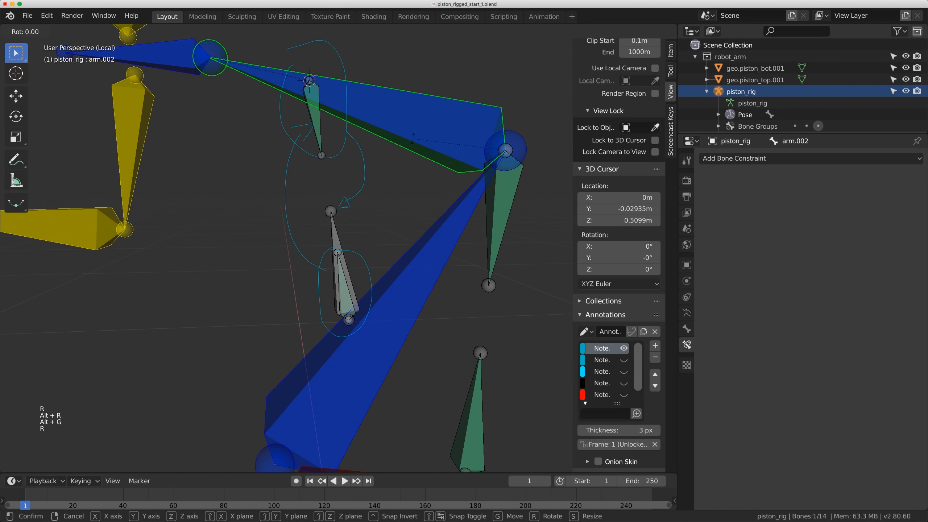
pyautogui.hotkey('alt', 'g')
# - Leave Local View to bring back the arm geometry and select the piston mesh geo.piston_top.001 in Object Mode
pyautogui.scroll(-1, 386, 185)
pyautogui.scroll(-3, 386, 185)
pyautogui.keyDown('shift'); pyautogui.moveTo(387, 185); pyautogui.dragTo(384, 179, button='middle'); pyautogui.keyUp('shift')
pyautogui.scroll(2, 384, 177)
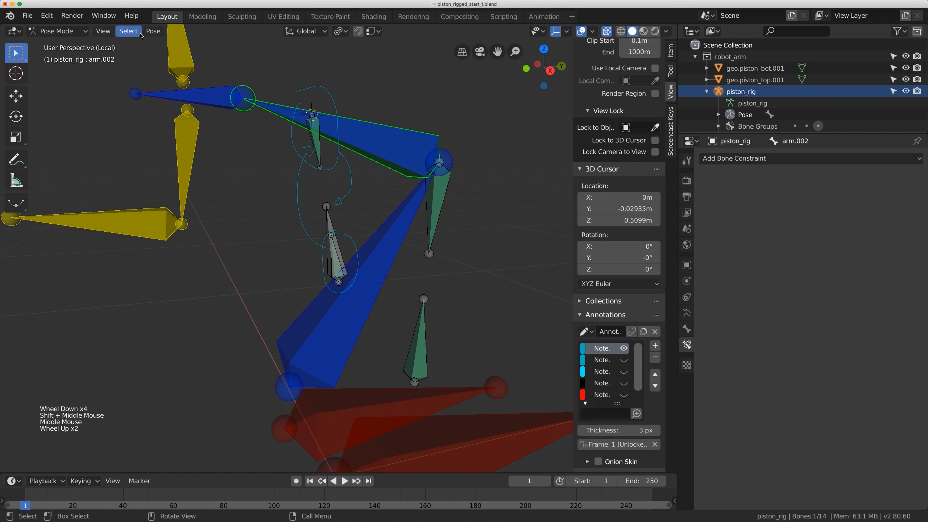
pyautogui.click(103, 31)
pyautogui.moveTo(160, 123)
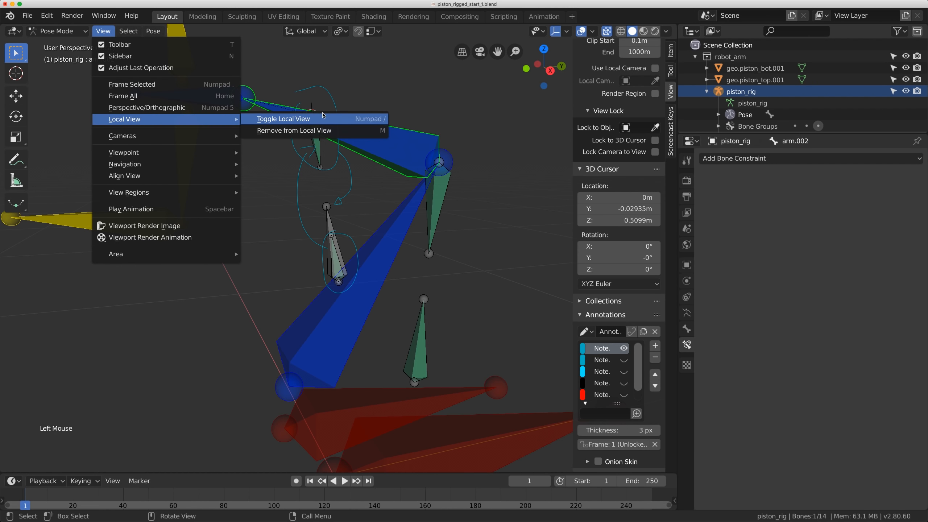
pyautogui.click(295, 119)
pyautogui.click(316, 177)
pyautogui.click(316, 177)
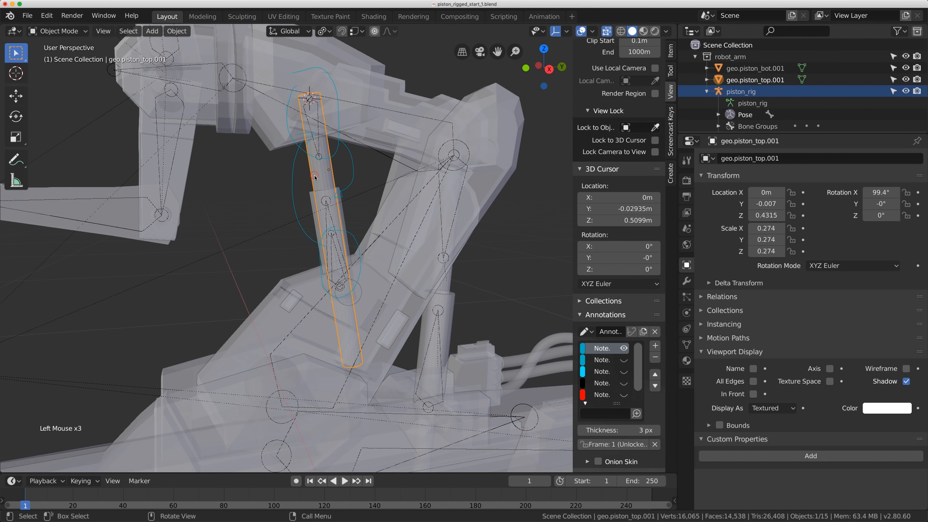
# - Parent the upper piston mesh geo.piston_top.001 to the piston_top_2 bone of piston_rig
pyautogui.scroll(1, 313, 182)
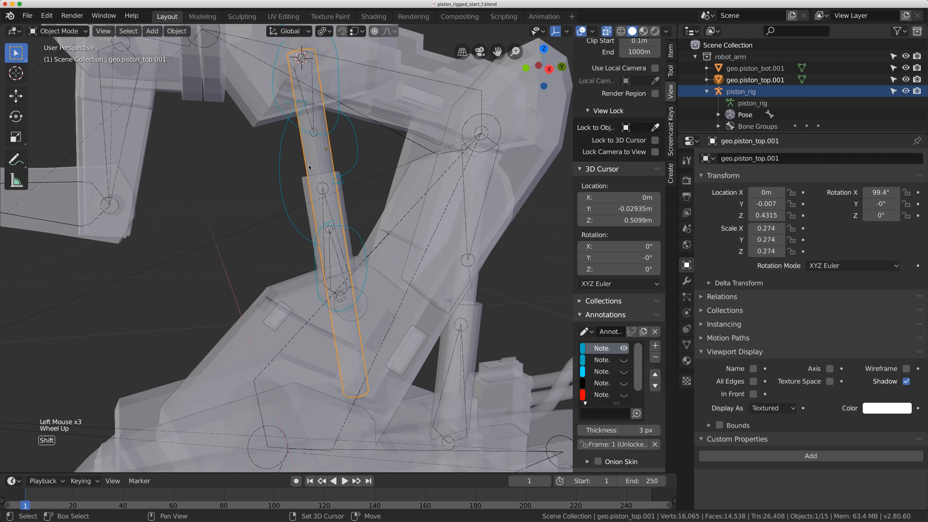
pyautogui.keyDown('shift'); pyautogui.moveTo(313, 181); pyautogui.dragTo(322, 121, button='middle'); pyautogui.keyUp('shift')
pyautogui.scroll(3, 322, 121)
pyautogui.keyDown('shift'); pyautogui.scroll(-1, 325, 106); pyautogui.keyUp('shift')
pyautogui.keyDown('shift'); pyautogui.click(327, 98); pyautogui.keyUp('shift')
pyautogui.keyDown('shift'); pyautogui.click(326, 97); pyautogui.keyUp('shift')
pyautogui.keyDown('shift'); pyautogui.click(325, 97); pyautogui.keyUp('shift')
pyautogui.keyDown('shift'); pyautogui.click(325, 95); pyautogui.keyUp('shift')
pyautogui.keyDown('shift'); pyautogui.click(325, 96); pyautogui.keyUp('shift')
pyautogui.keyDown('shift'); pyautogui.click(325, 96); pyautogui.keyUp('shift')
pyautogui.keyDown('shift'); pyautogui.click(317, 130); pyautogui.keyUp('shift')
pyautogui.keyDown('shift'); pyautogui.click(319, 127); pyautogui.keyUp('shift')
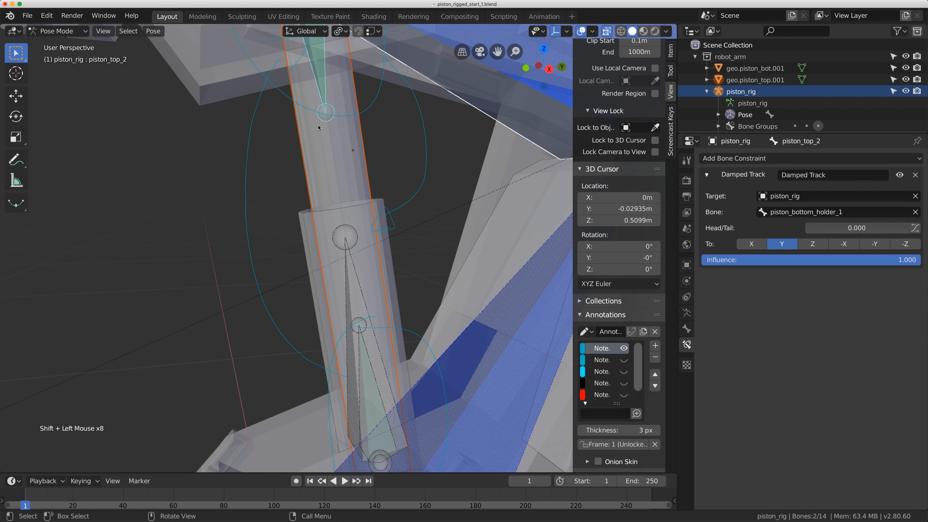
pyautogui.hotkey('ctrl', 'p')
pyautogui.click(318, 126)
# - Select the lower piston mesh geo.piston_bot.001 and try to add the rig to the selection in the viewport
pyautogui.keyDown('shift'); pyautogui.moveTo(333, 171); pyautogui.dragTo(323, 116, button='middle'); pyautogui.keyUp('shift')
pyautogui.click(290, 172)
pyautogui.click(290, 172)
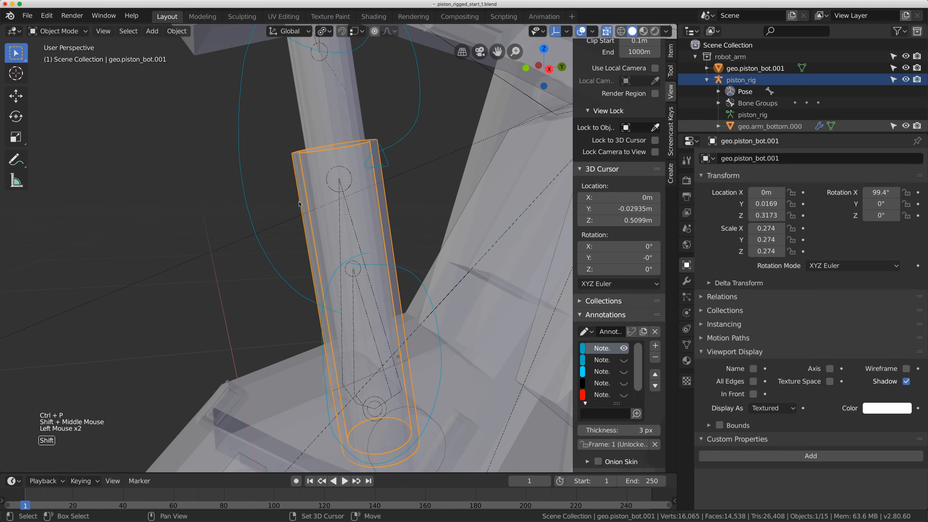
pyautogui.keyDown('shift'); pyautogui.moveTo(300, 234); pyautogui.dragTo(283, 174, button='middle'); pyautogui.keyUp('shift')
pyautogui.scroll(1, 283, 174)
pyautogui.scroll(2, 292, 170)
pyautogui.scroll(-2, 317, 158)
pyautogui.keyDown('shift'); pyautogui.click(322, 159); pyautogui.keyUp('shift')
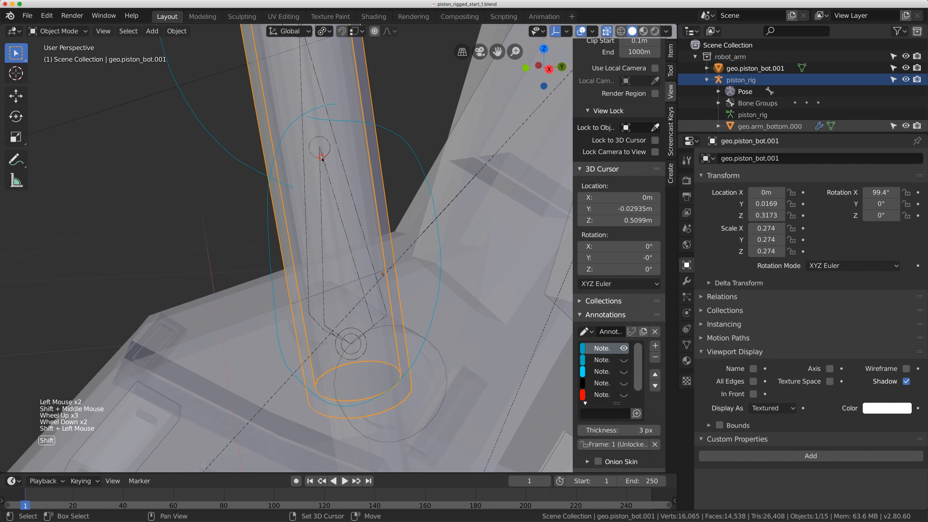
pyautogui.click(322, 159)
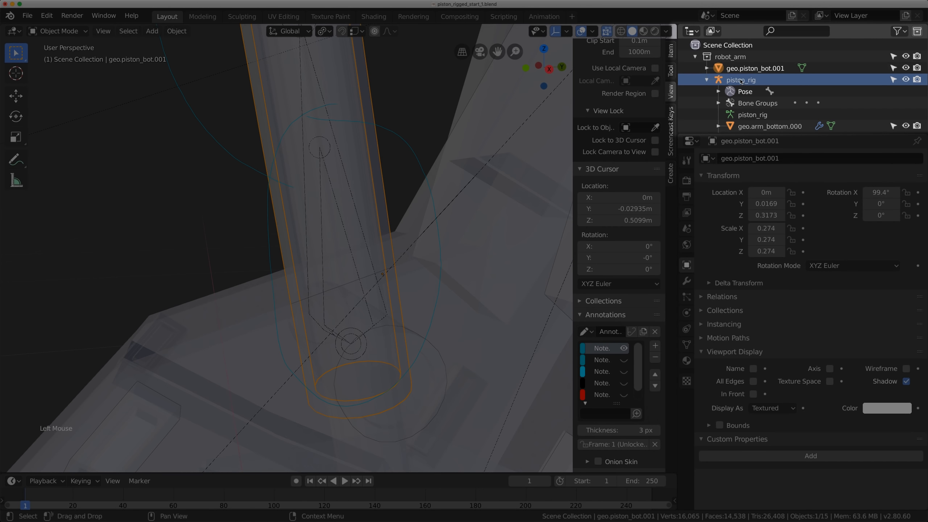
# - Select geo.piston_bot.001 together with piston_rig, enter Pose Mode, and parent the mesh to the piston_bottom_2 bone
pyautogui.click(723, 69)
pyautogui.click(722, 69)
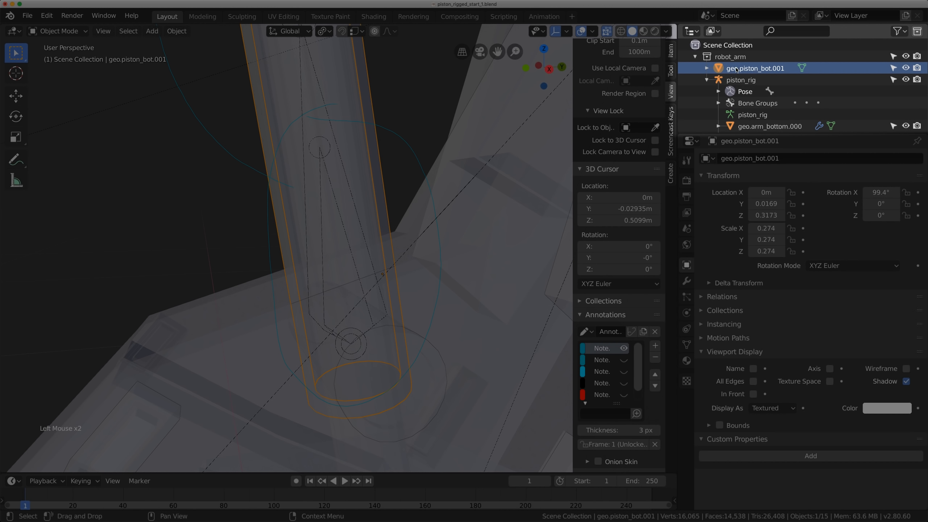
pyautogui.keyDown('shift'); pyautogui.click(735, 80); pyautogui.keyUp('shift')
pyautogui.hotkey('ctrl', 'Tab')
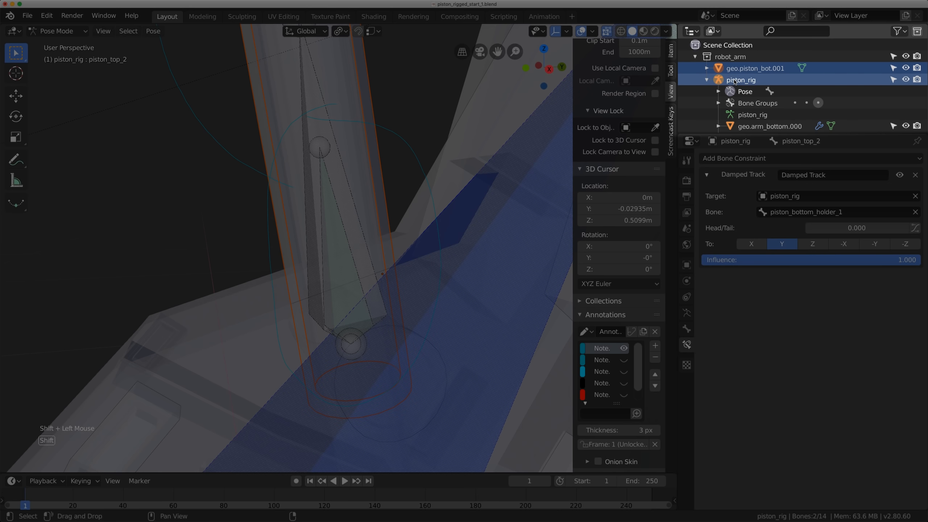
pyautogui.keyDown('shift'); pyautogui.click(332, 197); pyautogui.keyUp('shift')
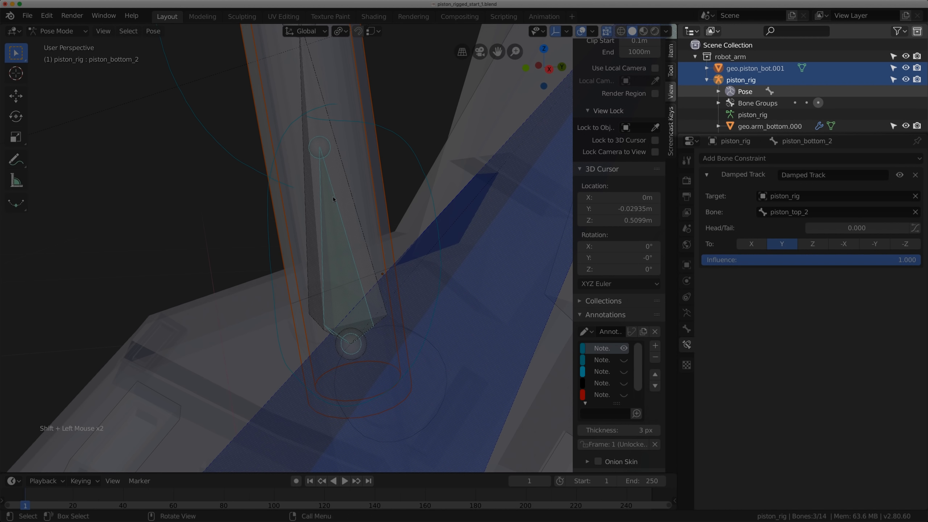
pyautogui.hotkey('ctrl', 'p')
pyautogui.click(332, 197)
# - Test the upper piston by rotating arm.002 about the global X axis, and clear the bone's rotation and location
pyautogui.scroll(-5, 363, 172)
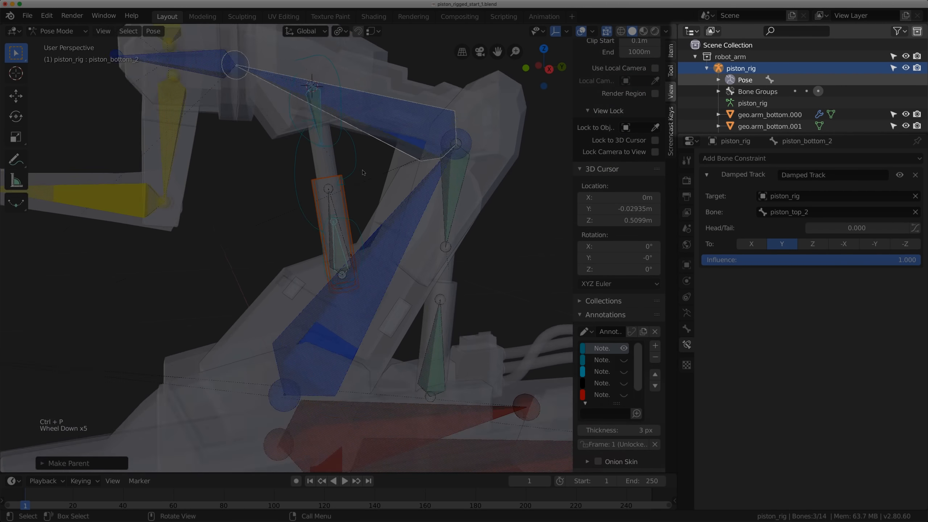
pyautogui.scroll(-4, 363, 172)
pyautogui.scroll(2, 362, 172)
pyautogui.click(364, 175)
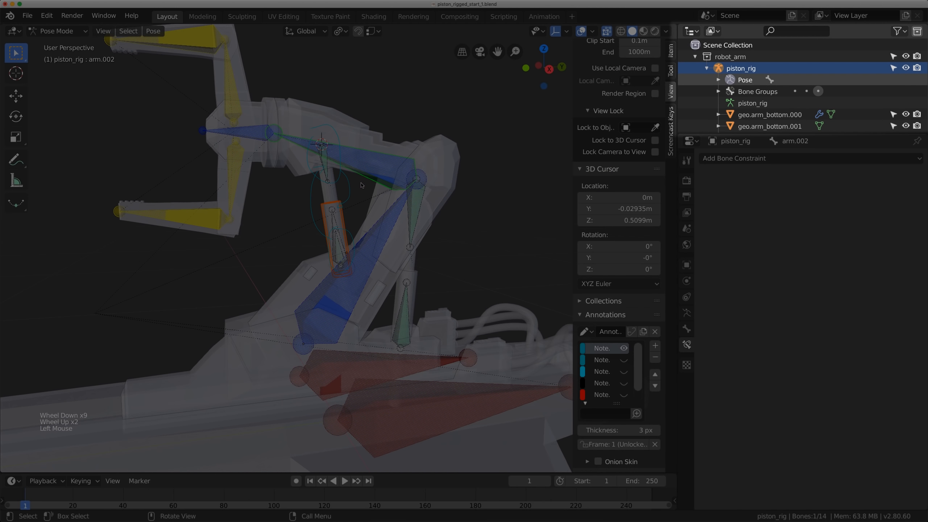
pyautogui.press('r')
pyautogui.press('x')
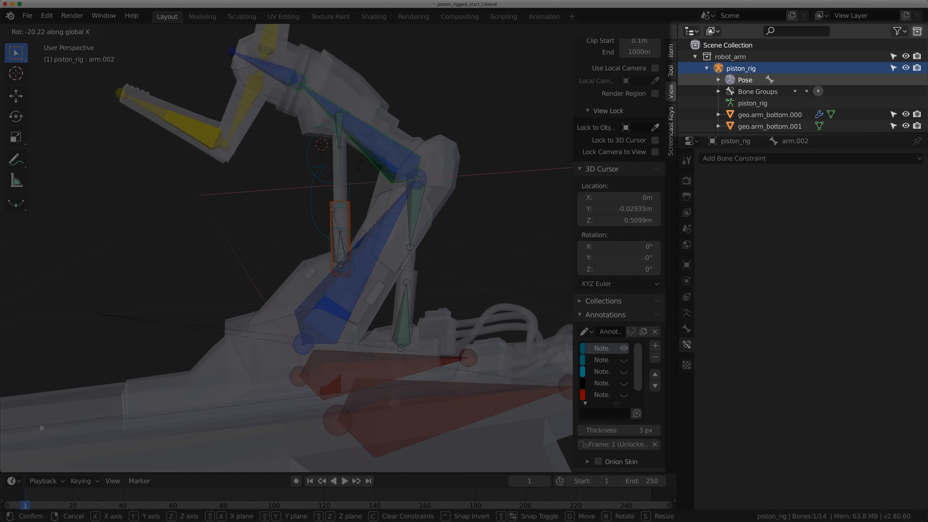
pyautogui.click(362, 176)
pyautogui.hotkey('alt', 'r')
pyautogui.hotkey('alt', 'g')
# - Test the pistons by rotating the arm.001 bone, and clear its rotation and location
pyautogui.moveTo(362, 176); pyautogui.dragTo(375, 183, button='middle')
pyautogui.scroll(-1, 374, 186)
pyautogui.click(377, 217)
pyautogui.press('r')
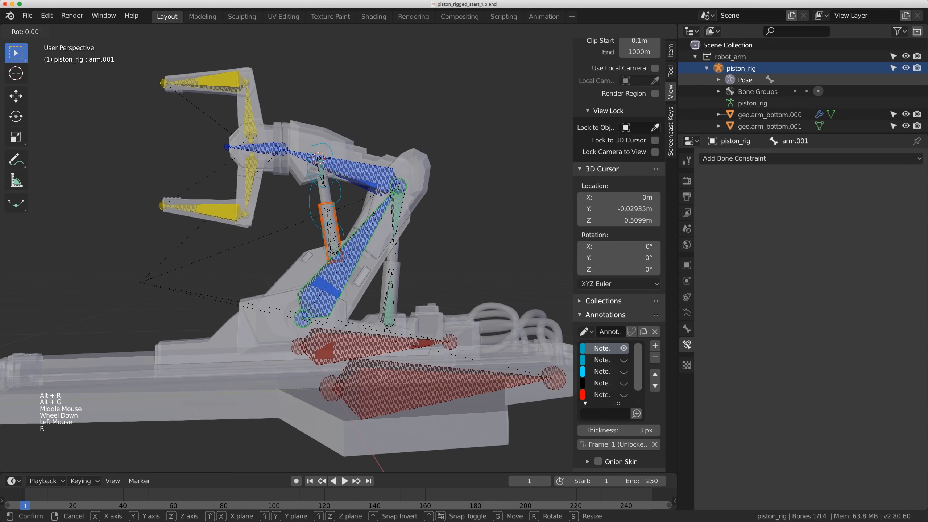
pyautogui.click(370, 84)
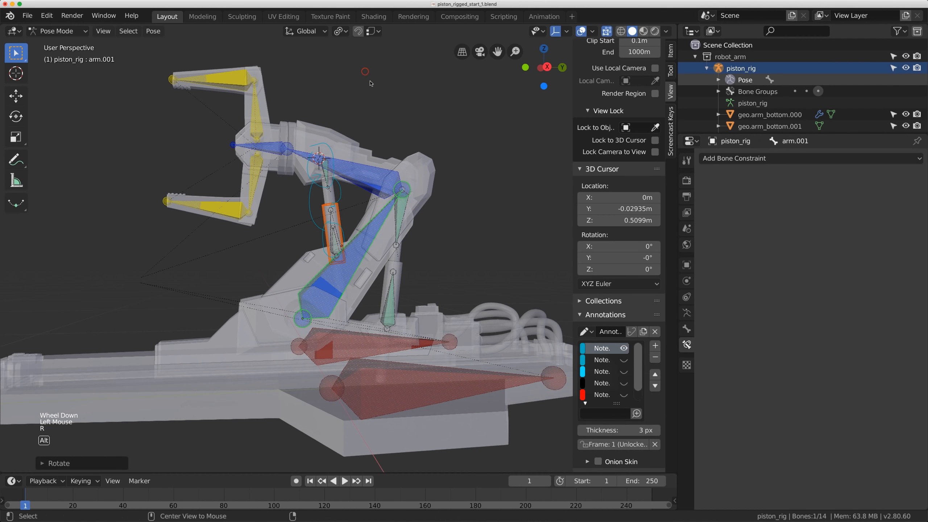
pyautogui.hotkey('alt', 'r')
pyautogui.hotkey('alt', 'g')
# - Turn off X-ray in the viewport and enable custom bone Shapes in the armature's viewport display
pyautogui.moveTo(370, 83); pyautogui.dragTo(376, 88, button='middle')
pyautogui.scroll(-1, 376, 87)
pyautogui.scroll(16, 622, 158)
pyautogui.scroll(2, 622, 158)
pyautogui.click(606, 32)
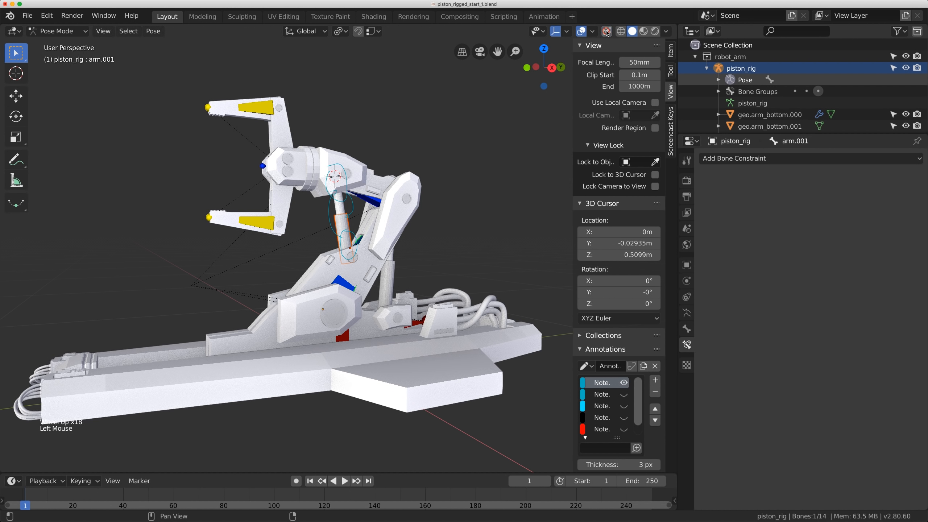
pyautogui.click(686, 312)
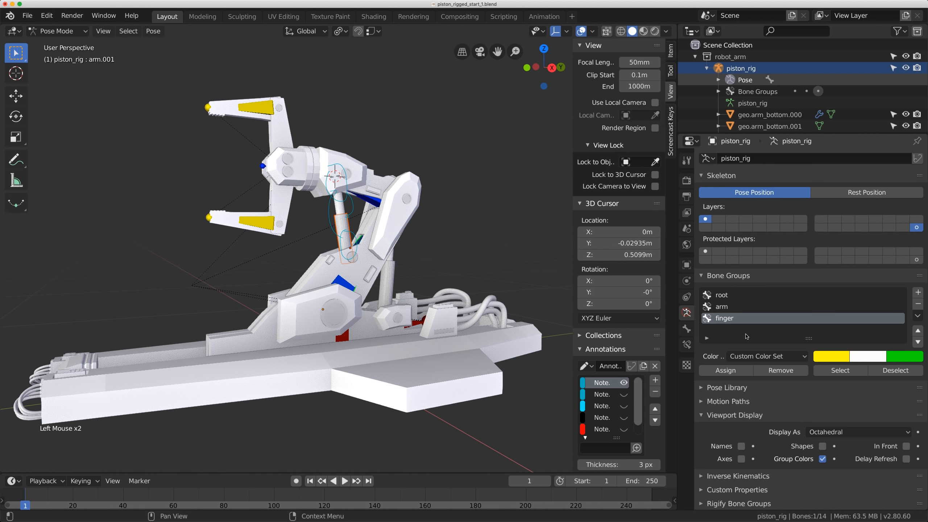
pyautogui.click(822, 446)
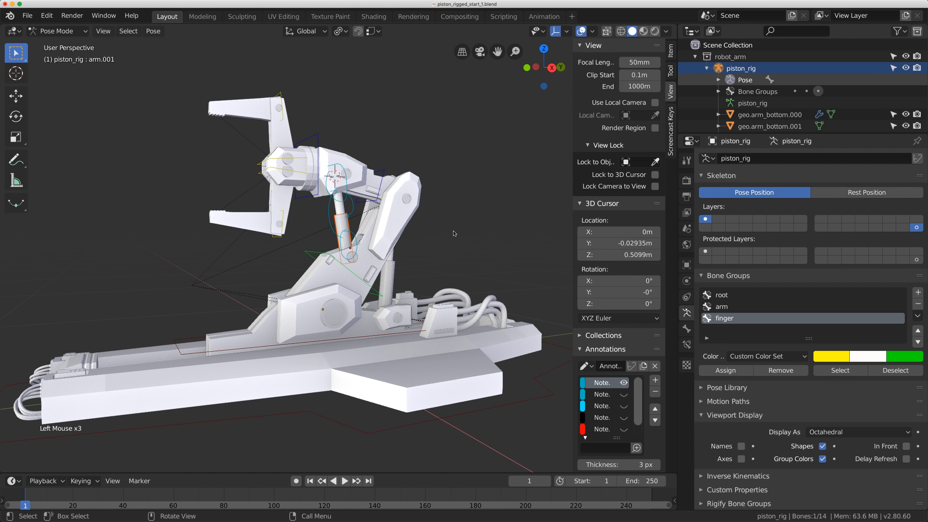
# - Hide the first annotation layer and switch the viewport to LookDev shading
pyautogui.moveTo(455, 234); pyautogui.dragTo(440, 225, button='middle')
pyautogui.click(624, 382)
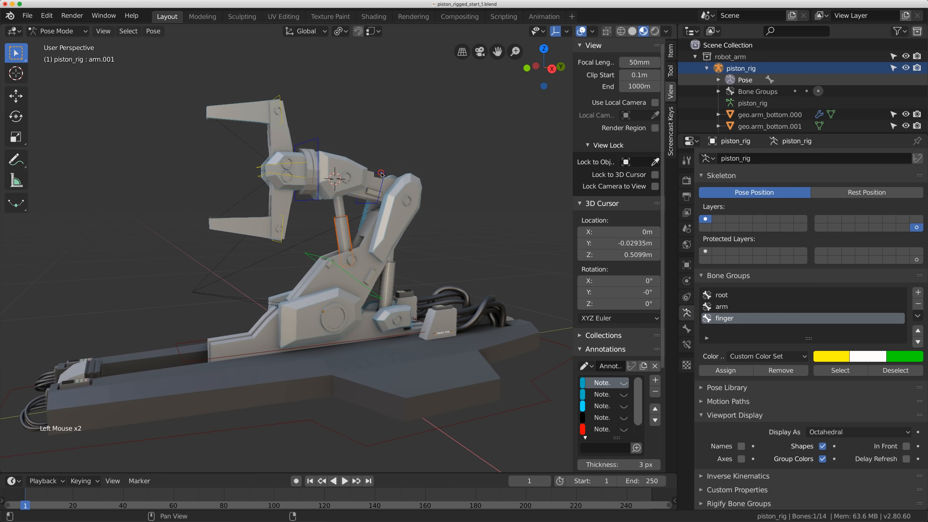
# - Rotate arm.002 with its materials shown, inspect both pistons up close, and clear the bone's rotation and location
pyautogui.click(381, 174)
pyautogui.press('r')
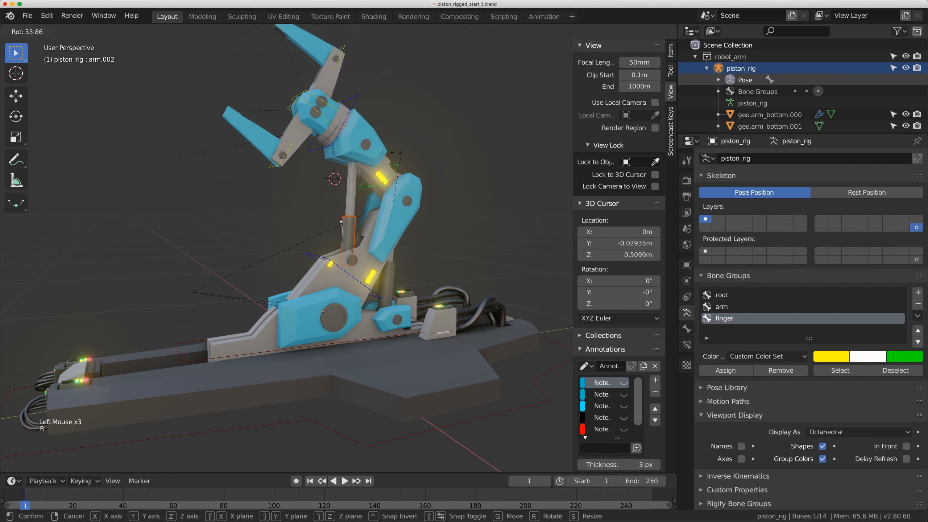
pyautogui.click(340, 231)
pyautogui.moveTo(318, 233); pyautogui.dragTo(332, 356, button='middle')
pyautogui.scroll(4, 341, 231)
pyautogui.scroll(2, 332, 356)
pyautogui.press('r')
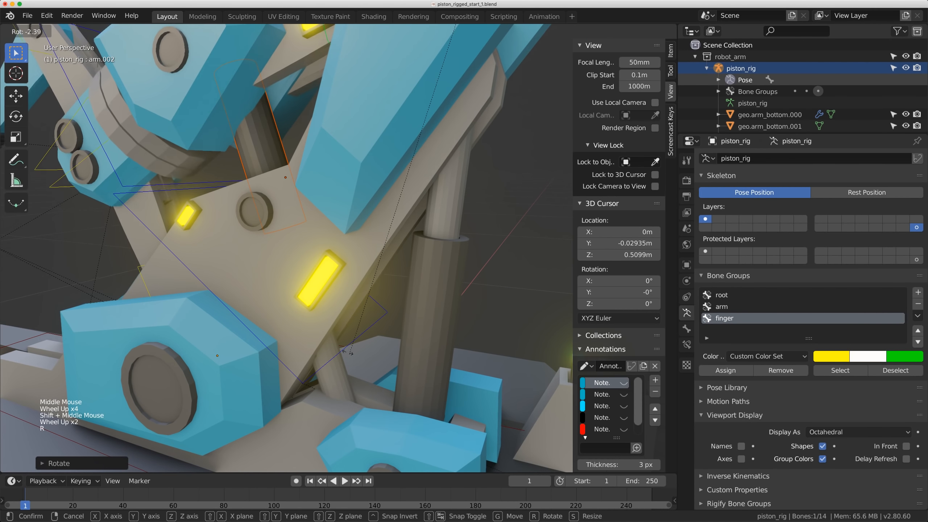
pyautogui.click(362, 228)
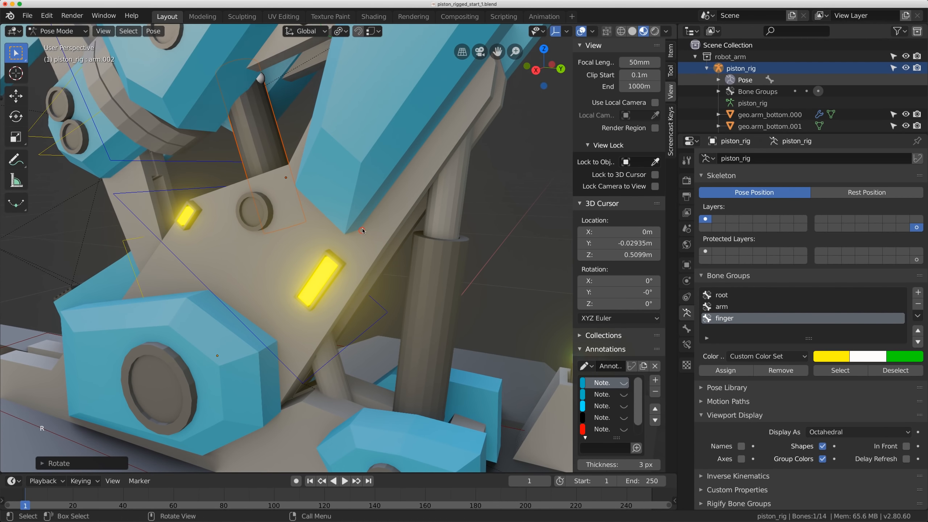
pyautogui.hotkey('alt', 'r')
pyautogui.hotkey('alt', 'g')
# - Rotate arm.002 about the global X axis, check the piston from several angles, and reset the bone's pose
pyautogui.keyDown('alt'); pyautogui.scroll(-1, 329, 222); pyautogui.keyUp('alt')
pyautogui.scroll(-4, 328, 222)
pyautogui.moveTo(329, 222); pyautogui.dragTo(344, 221, button='middle')
pyautogui.press('r')
pyautogui.press('x')
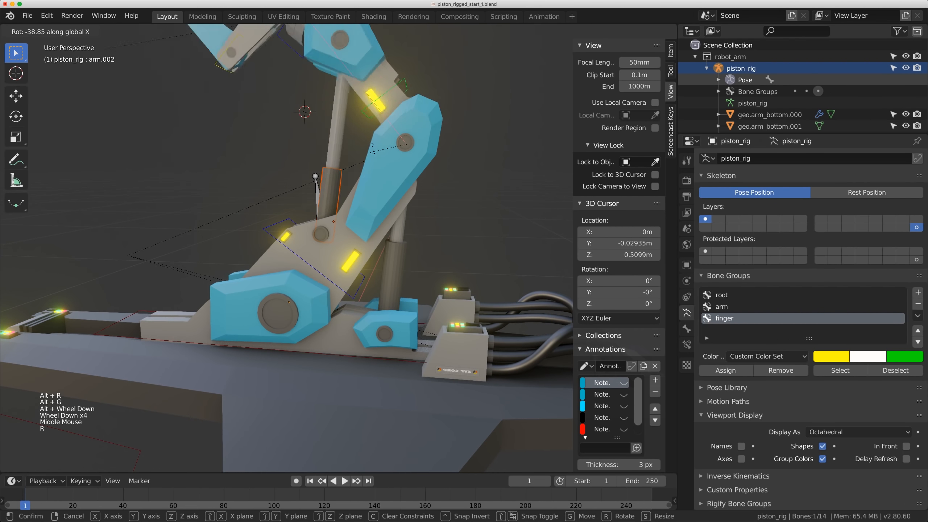
pyautogui.click(327, 105)
pyautogui.moveTo(327, 106); pyautogui.dragTo(423, 137, button='middle')
pyautogui.moveTo(394, 183); pyautogui.dragTo(370, 181, button='middle')
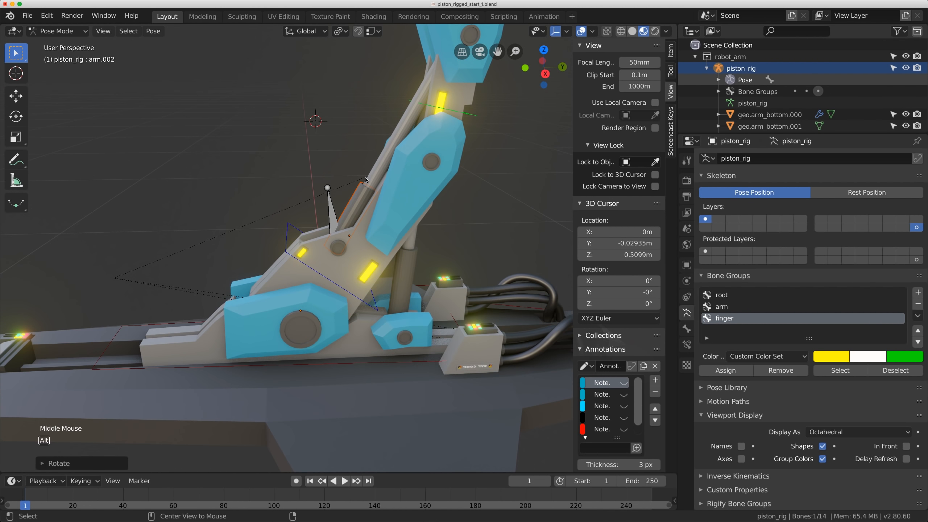
pyautogui.hotkey('alt', 'g')
pyautogui.hotkey('alt', 'r')
pyautogui.hotkey('alt', 'g')
# - Rotate arm.002 freely once more to check the piston's movement, and clear its rotation and location
pyautogui.press('r')
pyautogui.click(361, 304)
pyautogui.moveTo(361, 304); pyautogui.dragTo(329, 200, button='middle')
pyautogui.scroll(2, 329, 277)
pyautogui.hotkey('alt', 'r')
pyautogui.hotkey('alt', 'g')
pyautogui.scroll(-3, 325, 226)
pyautogui.scroll(1, 338, 200)
pyautogui.scroll(1, 338, 200)
pyautogui.scroll(-2, 329, 200)
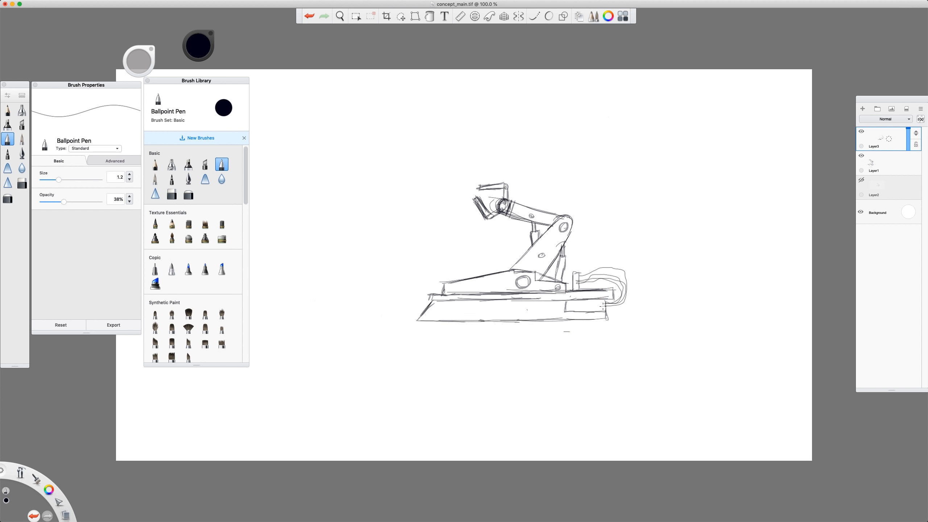
# - Switch to the SketchBook file concept_main.tif and continue the robot arm sketch with the Ballpoint Pen, enabling the symmetry tool
pyautogui.moveTo(330, 291); pyautogui.dragTo(407, 288)
pyautogui.moveTo(338, 311); pyautogui.dragTo(407, 310)
pyautogui.click(518, 16)
pyautogui.moveTo(739, 174); pyautogui.dragTo(741, 230)
pyautogui.scroll(-2, 464, 289)
pyautogui.moveTo(502, 219); pyautogui.dragTo(672, 218)
pyautogui.moveTo(661, 172)
pyautogui.mouseDown()
pyautogui.moveTo(663, 223)
pyautogui.moveTo(658, 210)
pyautogui.mouseUp()
# - Add a new layer and draw heavier Ballpoint Pen outlines over the sketched arm segments, joints, pistons and base
pyautogui.click(863, 108)
pyautogui.scroll(5, 548, 219)
pyautogui.moveTo(446, 290)
pyautogui.mouseDown()
pyautogui.moveTo(482, 253)
pyautogui.moveTo(538, 229)
pyautogui.mouseUp()
pyautogui.moveTo(592, 228); pyautogui.dragTo(533, 316)
pyautogui.moveTo(619, 179); pyautogui.dragTo(564, 249)
pyautogui.moveTo(572, 164)
pyautogui.mouseDown()
pyautogui.moveTo(549, 237)
pyautogui.moveTo(562, 230)
pyautogui.mouseUp()
pyautogui.moveTo(612, 178); pyautogui.dragTo(568, 234)
pyautogui.moveTo(510, 195); pyautogui.dragTo(512, 236)
pyautogui.moveTo(422, 296); pyautogui.dragTo(420, 344)
pyautogui.moveTo(421, 345); pyautogui.dragTo(504, 344)
pyautogui.moveTo(422, 309); pyautogui.dragTo(268, 340)
pyautogui.scroll(-5, 548, 292)
pyautogui.scroll(8, 548, 292)
pyautogui.moveTo(476, 273); pyautogui.dragTo(479, 267)
pyautogui.moveTo(387, 256); pyautogui.dragTo(469, 236)
pyautogui.scroll(3, 548, 256)
pyautogui.moveTo(589, 188)
pyautogui.mouseDown()
pyautogui.moveTo(584, 268)
pyautogui.moveTo(664, 188)
pyautogui.mouseUp()
pyautogui.moveTo(512, 96)
pyautogui.mouseDown()
pyautogui.moveTo(491, 155)
pyautogui.moveTo(521, 141)
pyautogui.moveTo(502, 179)
pyautogui.mouseUp()
pyautogui.scroll(-2, 548, 219)
pyautogui.moveTo(524, 106); pyautogui.dragTo(439, 107)
pyautogui.moveTo(517, 187); pyautogui.dragTo(471, 217)
pyautogui.moveTo(424, 138); pyautogui.dragTo(469, 207)
pyautogui.moveTo(621, 329)
pyautogui.mouseDown()
pyautogui.moveTo(425, 179)
pyautogui.moveTo(505, 207)
pyautogui.moveTo(670, 183)
pyautogui.mouseUp()
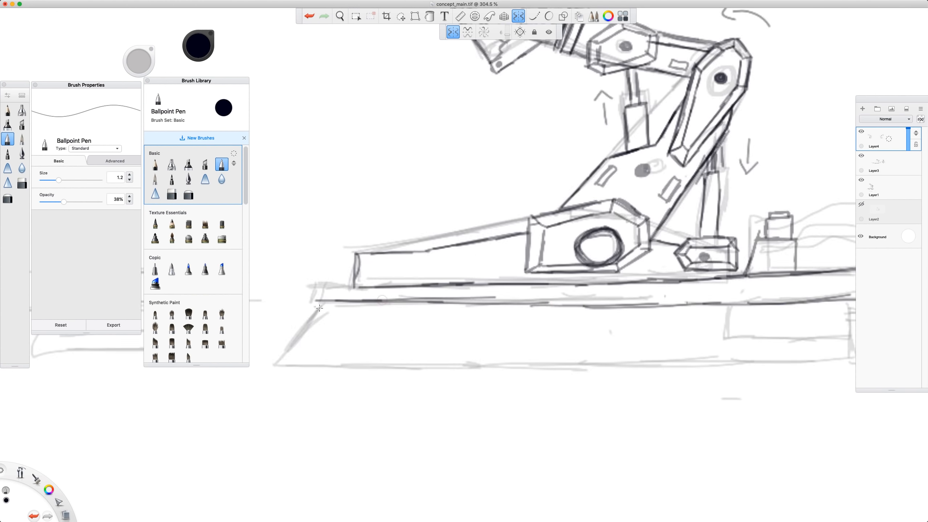